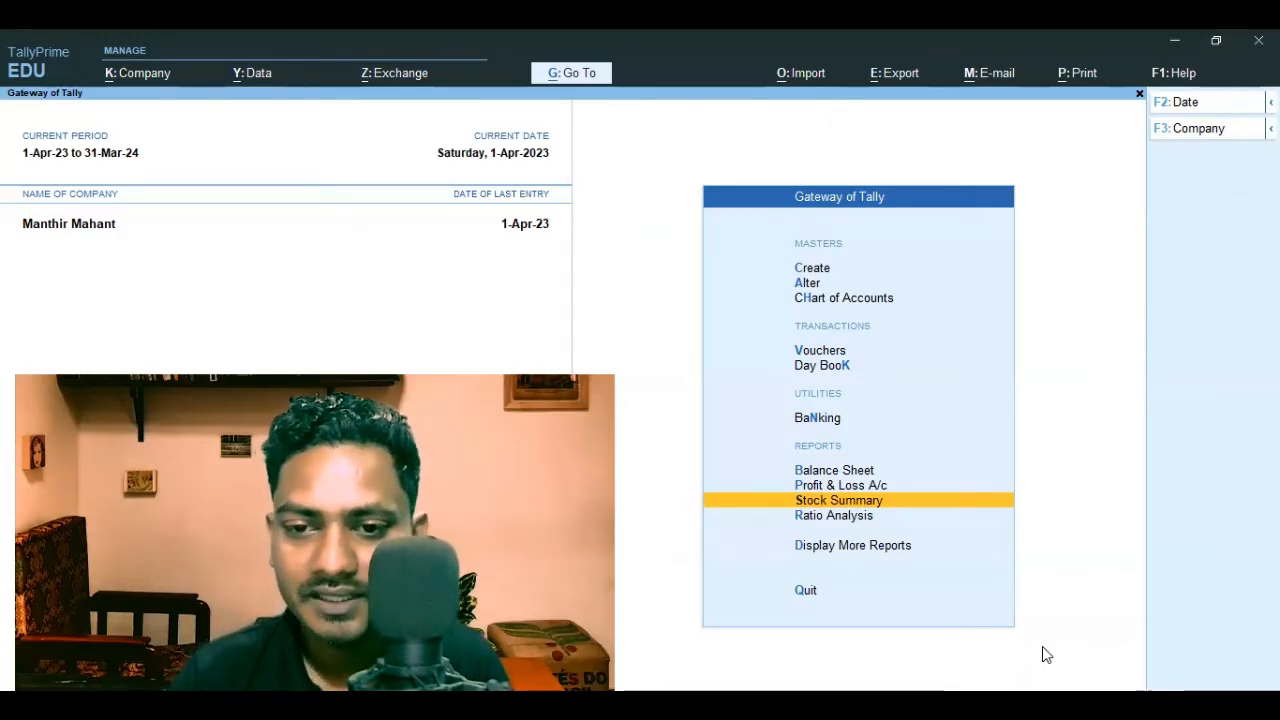
- Open the Day Book and examine the Gold-22k purchase voucher, then accept the voucher without edits
{"action": "key", "text": "Up"}
{"action": "key", "text": "Up"}
{"action": "key", "text": "Up"}
{"action": "key", "text": "Up"}
{"action": "key", "text": "Return"}
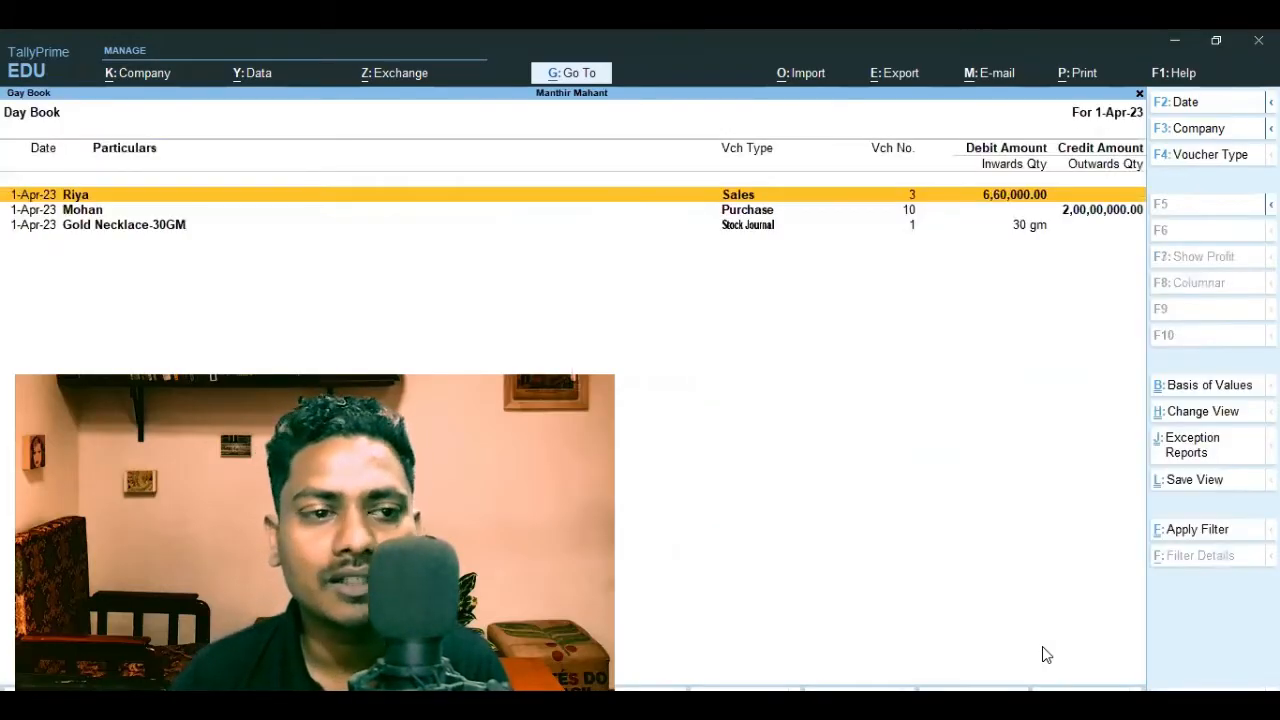
{"action": "key", "text": "Down"}
{"action": "key", "text": "Down"}
{"action": "key", "text": "Up"}
{"action": "key", "text": "Return"}
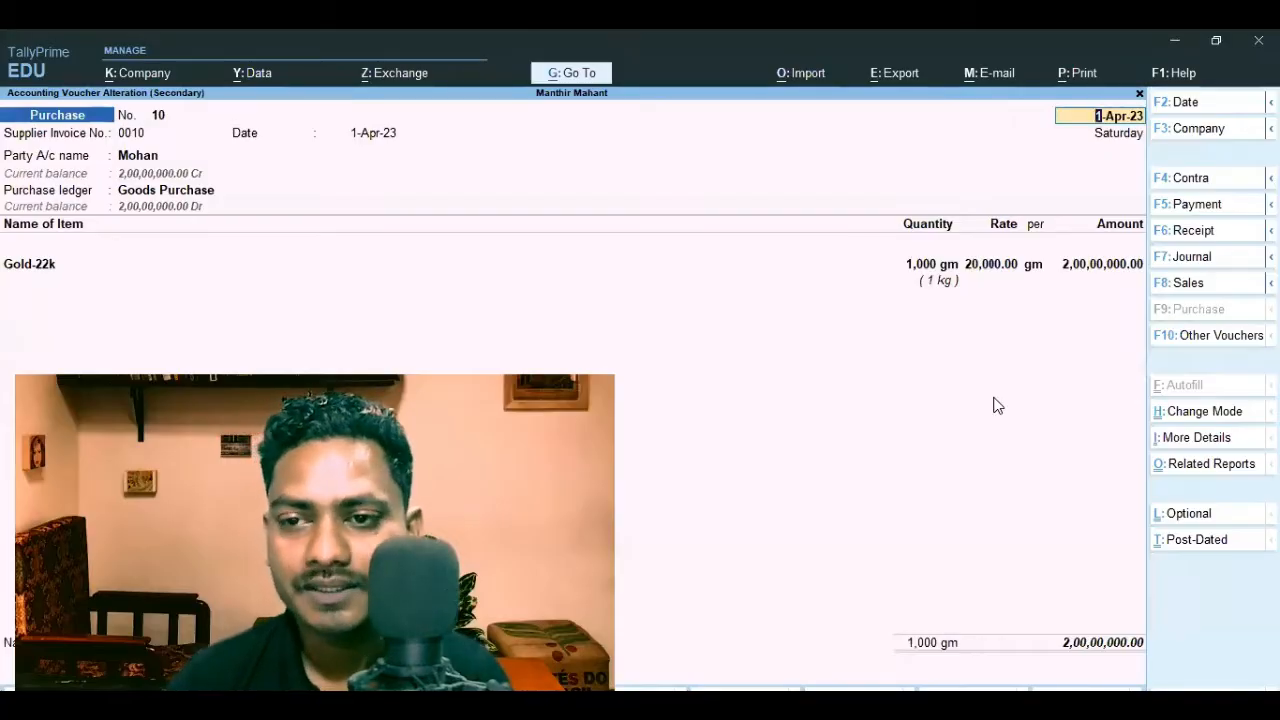
{"action": "key", "text": "ctrl+a"}
- Compare the items and quantities in the Gold Necklace-30GM sales voucher with those in the Gold-22k purchase voucher
{"action": "key", "text": "Up"}
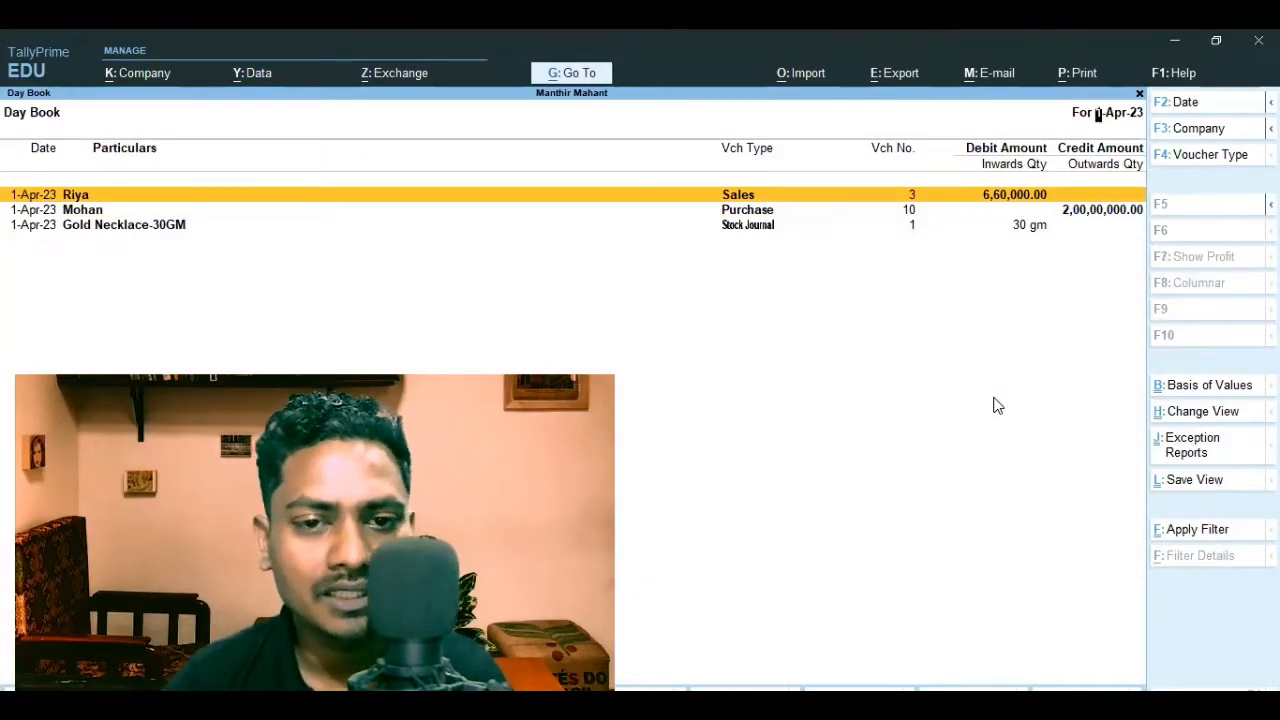
{"action": "key", "text": "Return"}
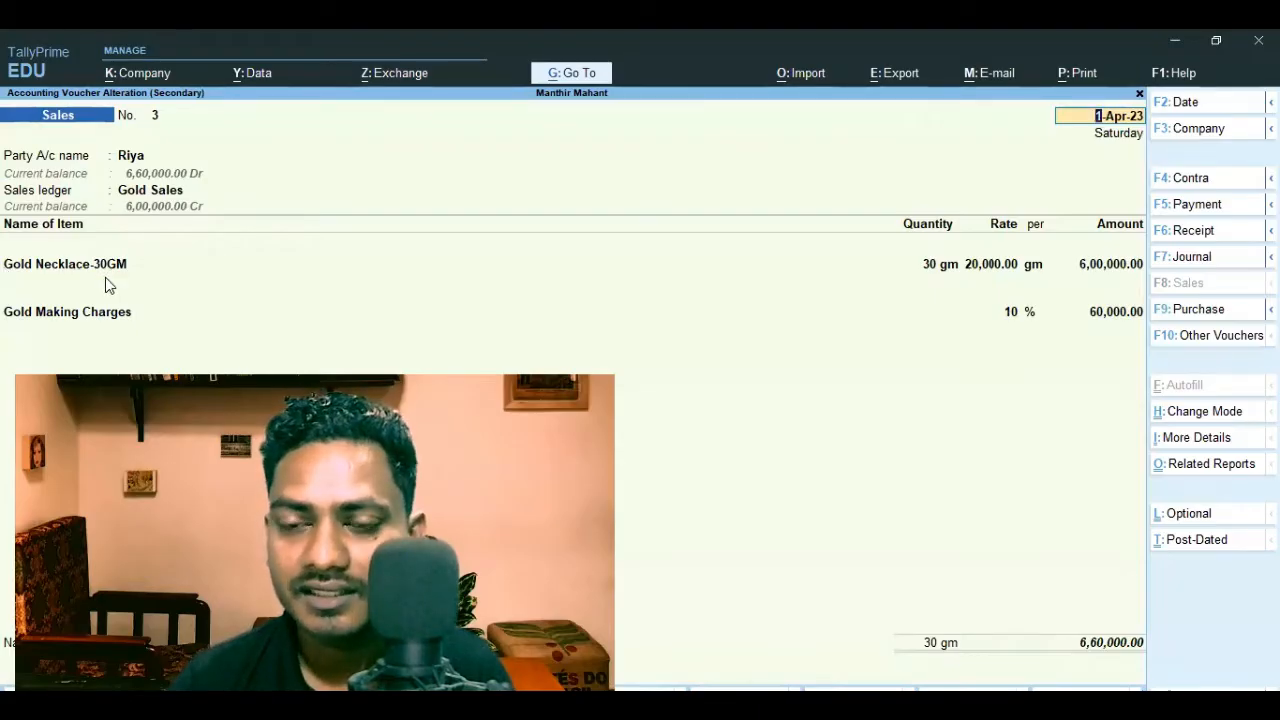
{"action": "key", "text": "Escape"}
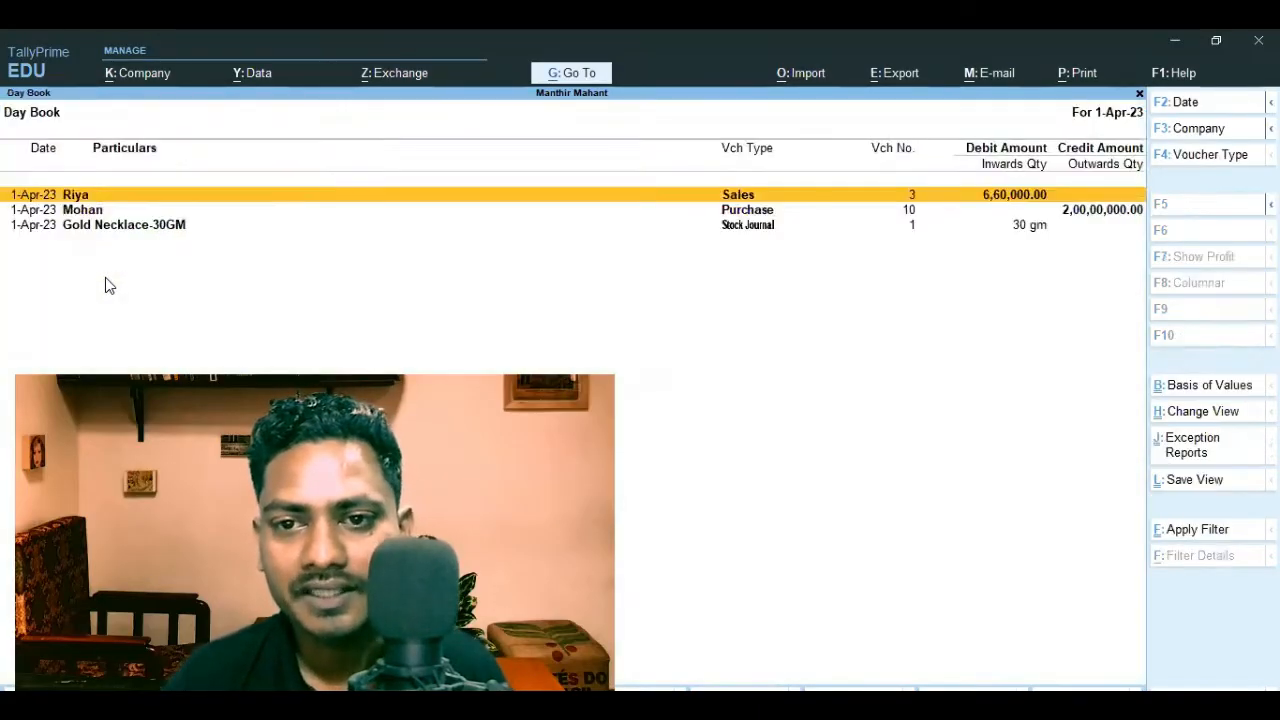
{"action": "key", "text": "Down"}
{"action": "key", "text": "Return"}
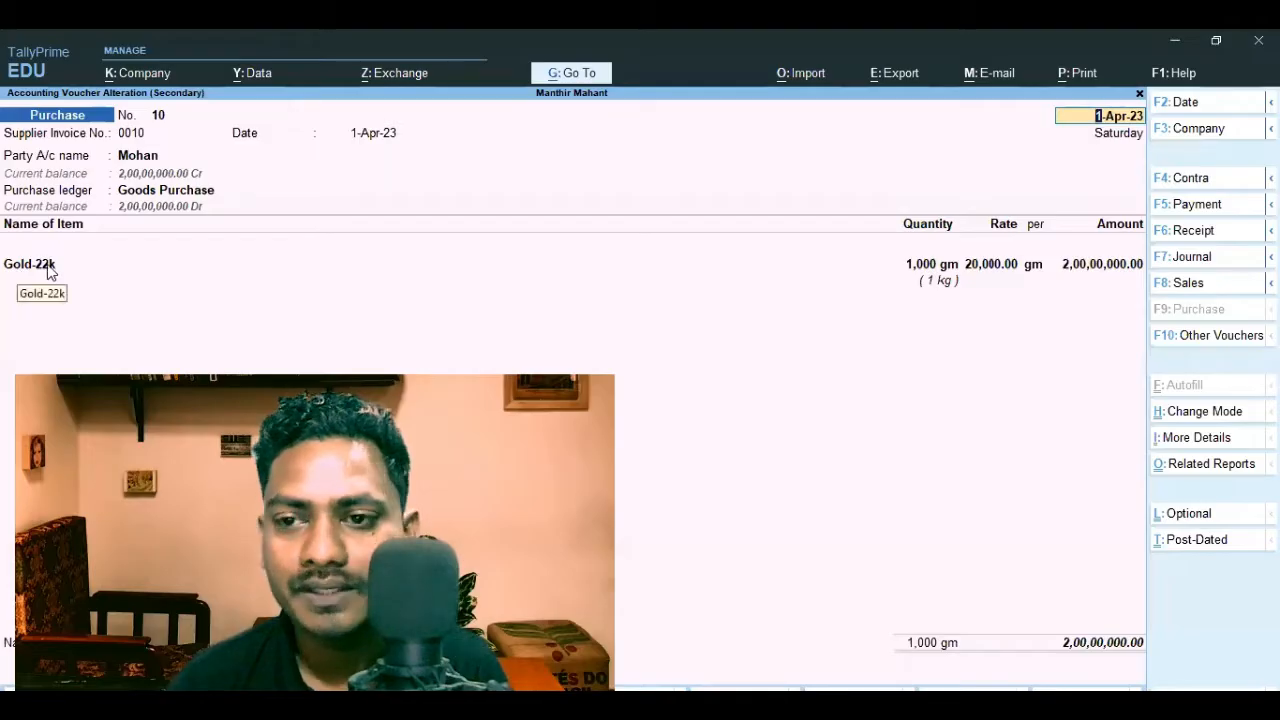
{"action": "key", "text": "Escape"}
{"action": "key", "text": "Up"}
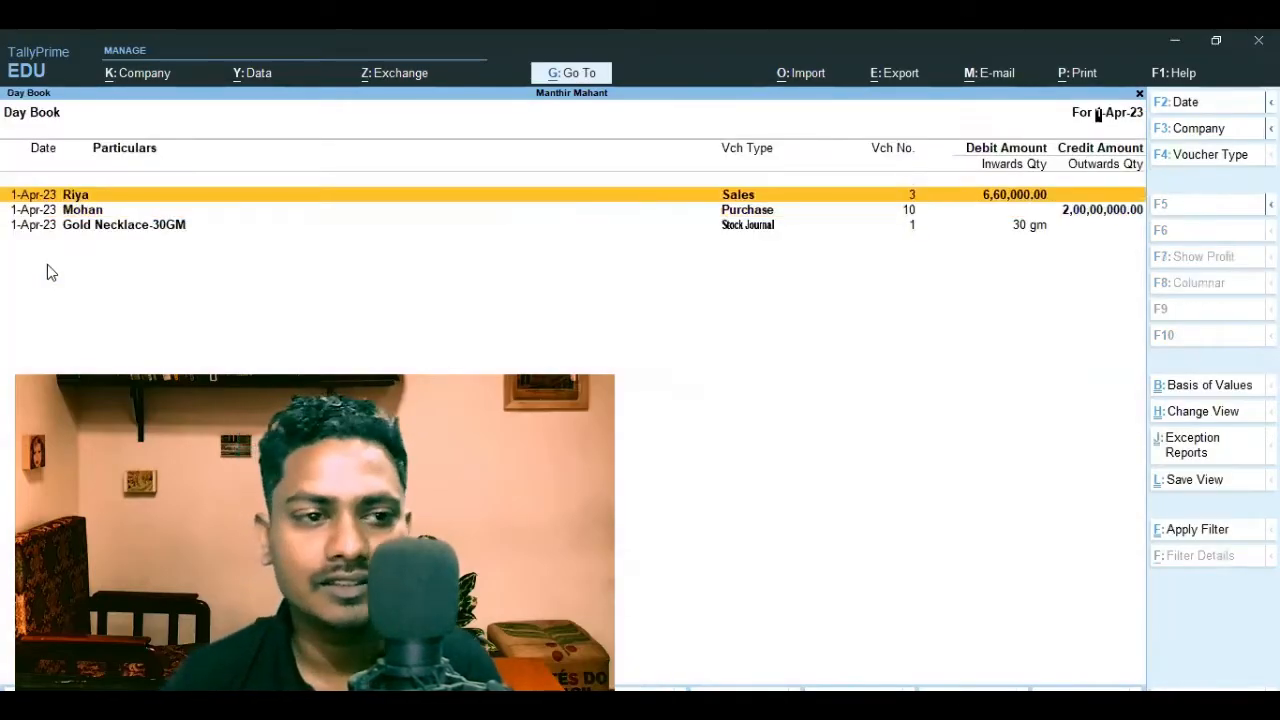
{"action": "key", "text": "Return"}
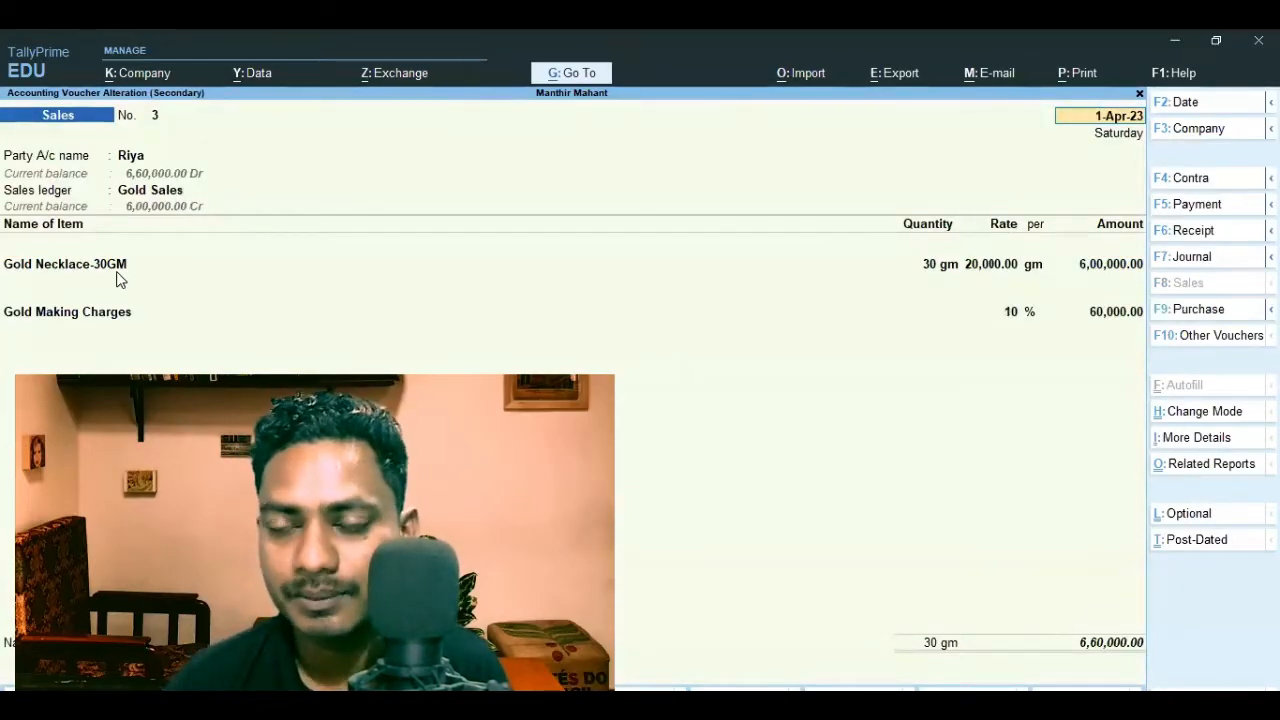
{"action": "key", "text": "Escape"}
{"action": "key", "text": "Down"}
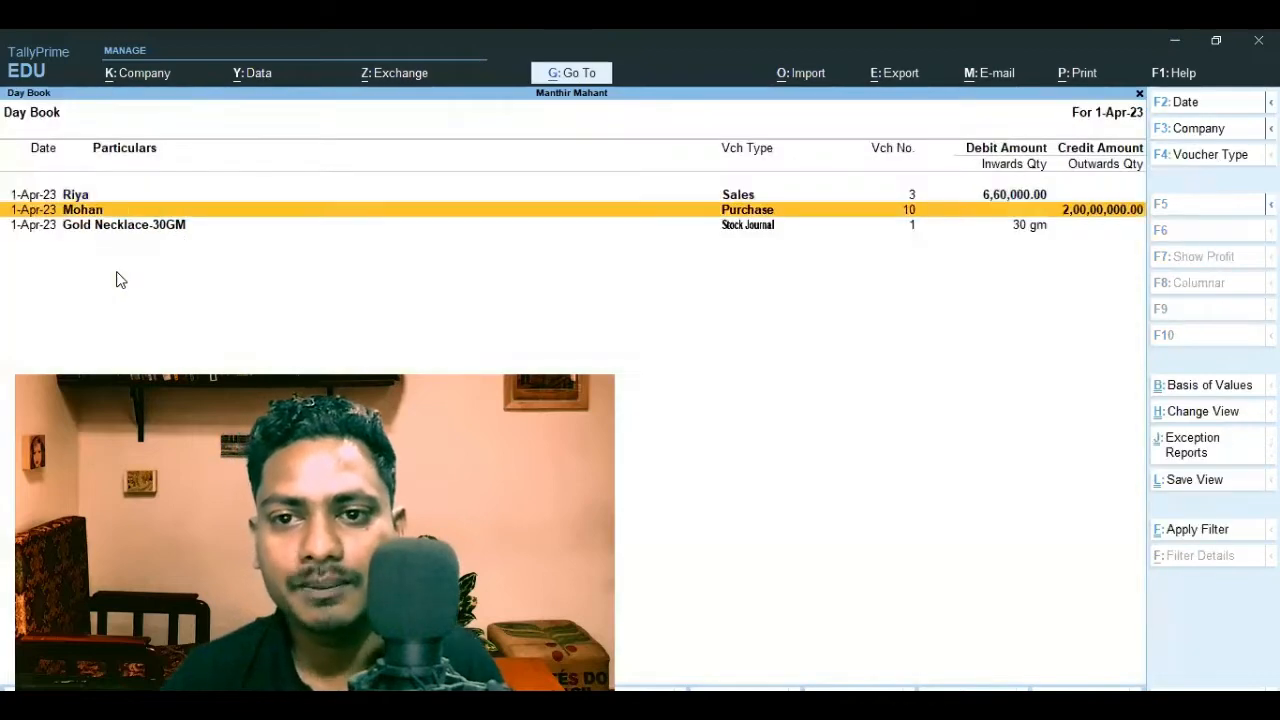
{"action": "key", "text": "Return"}
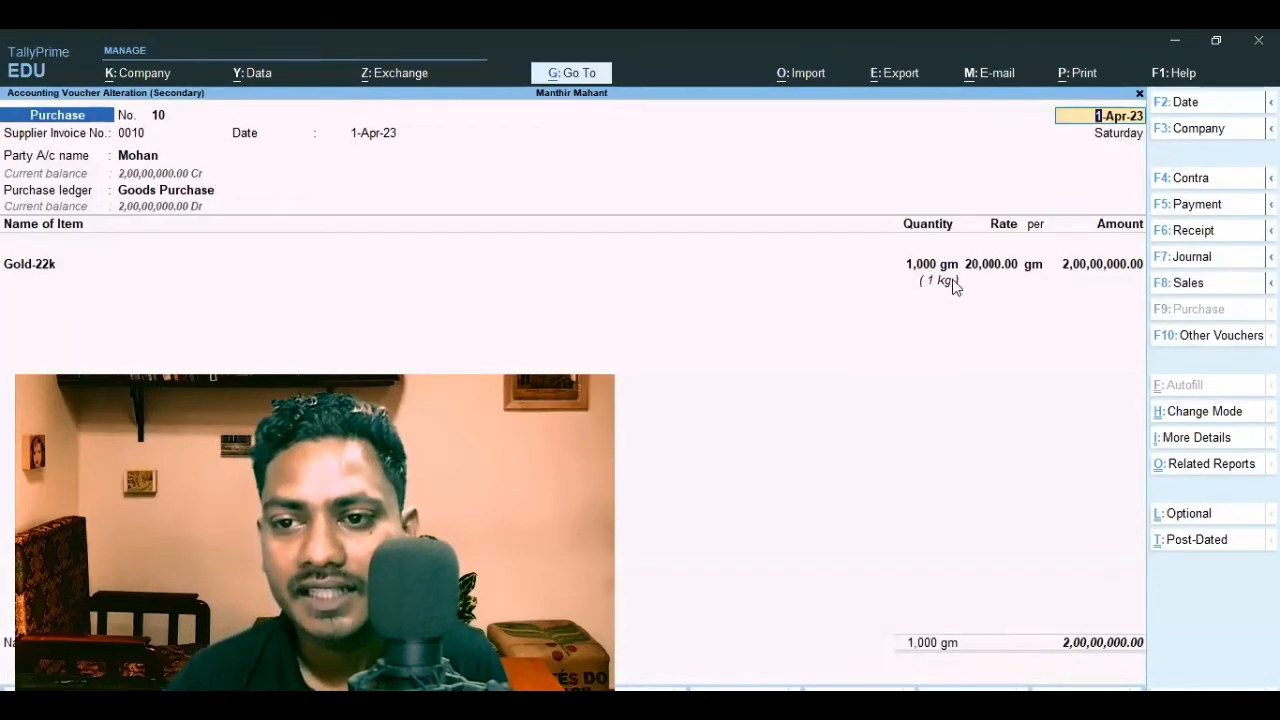
{"action": "key", "text": "Escape"}
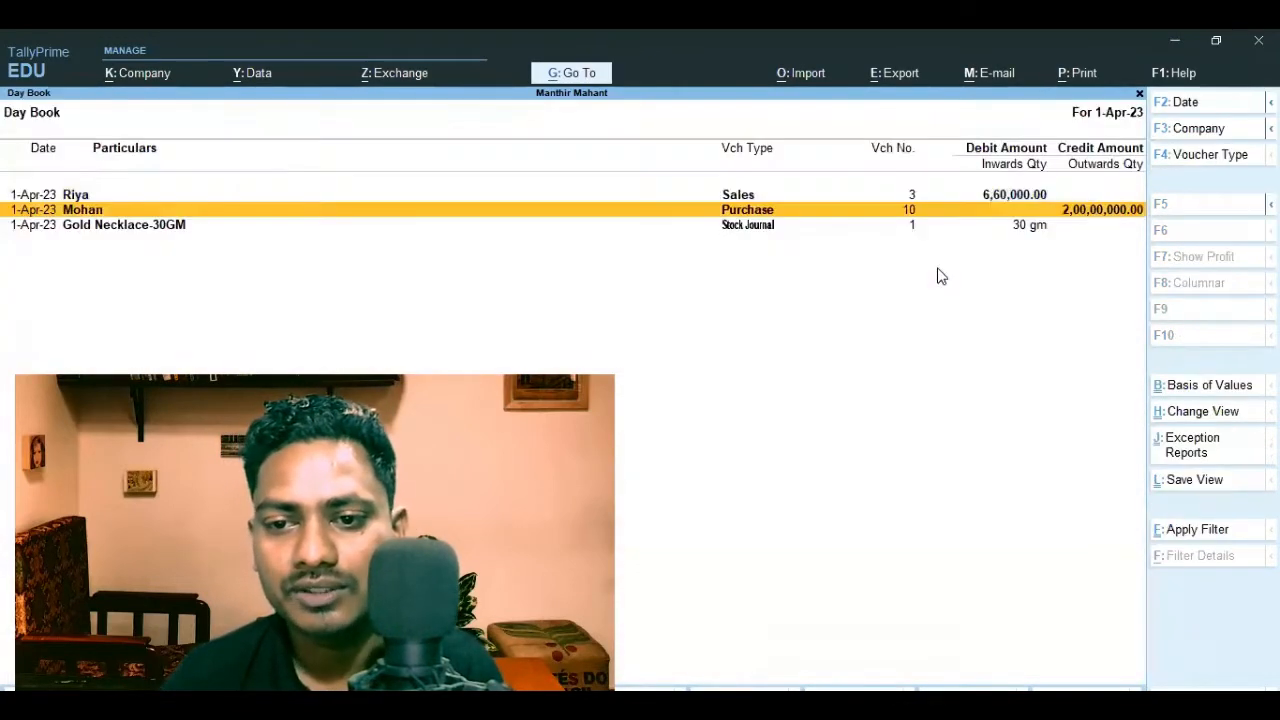
- Examine the closing quantity and value of the Gold group's items in the Stock Summary
{"action": "key", "text": "Escape"}
{"action": "key", "text": "Down"}
{"action": "key", "text": "Down"}
{"action": "key", "text": "Down"}
{"action": "key", "text": "Return"}
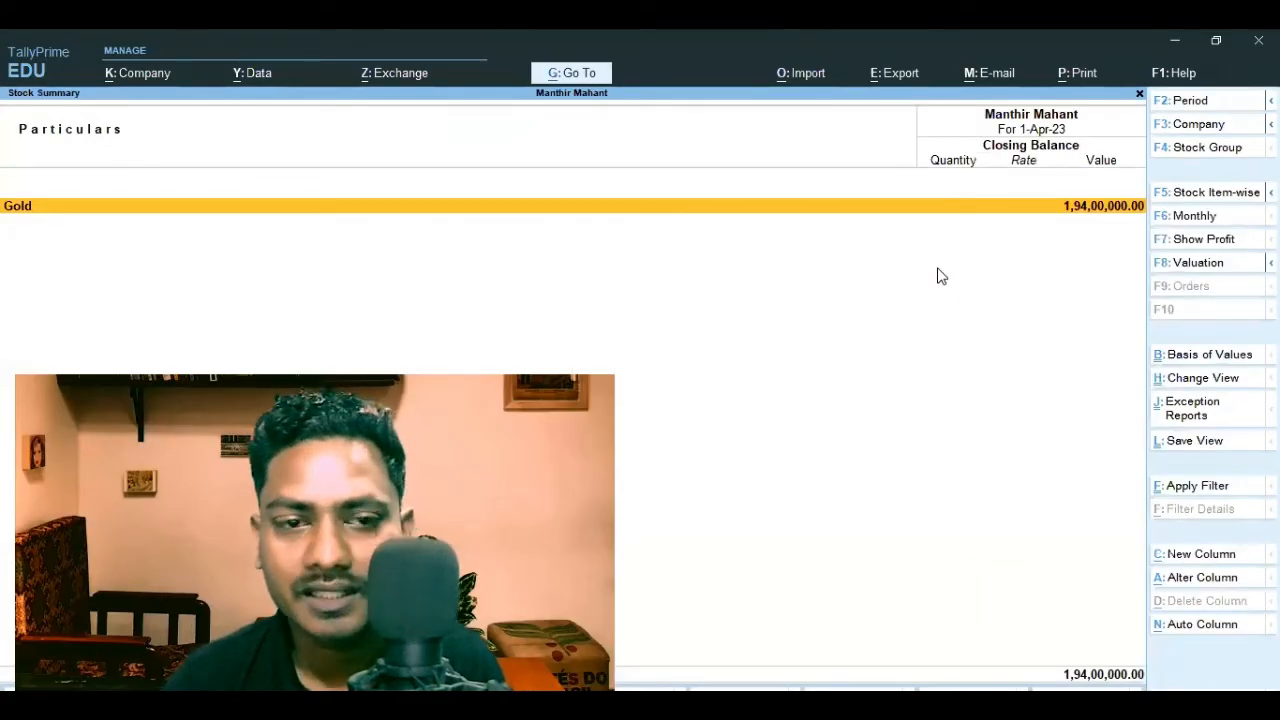
{"action": "key", "text": "Return"}
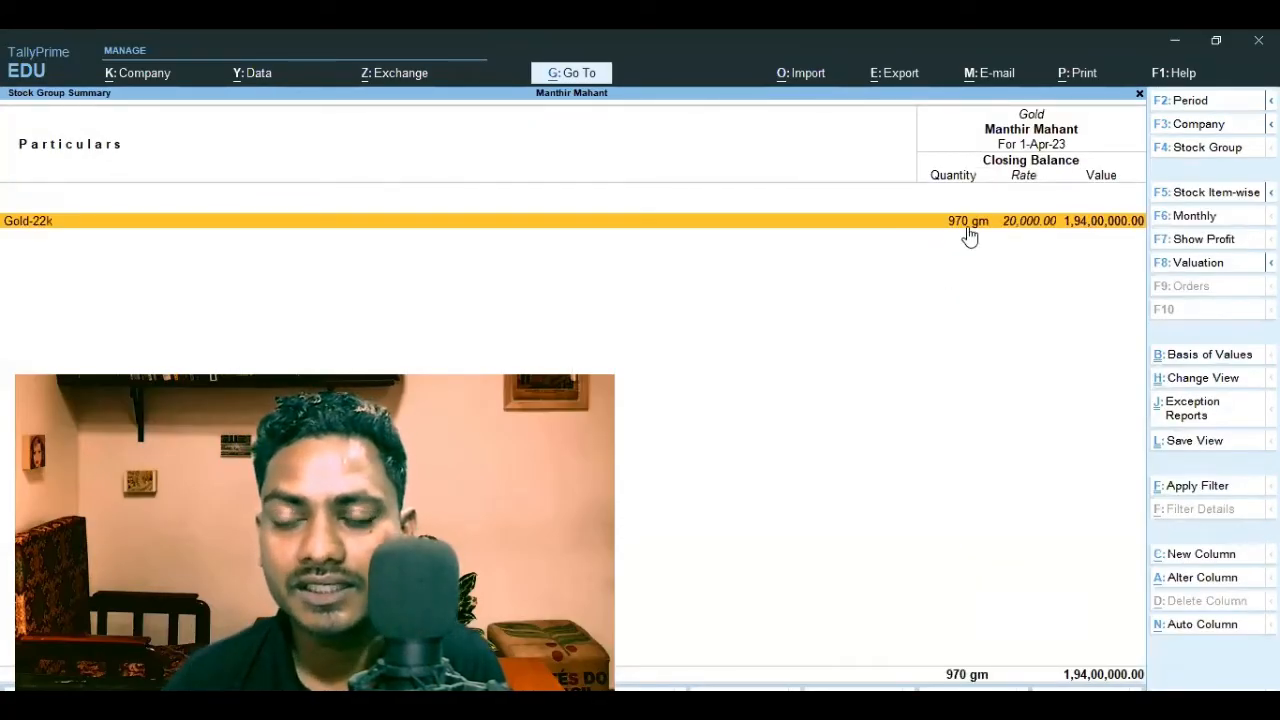
{"action": "key", "text": "Escape"}
{"action": "key", "text": "Escape"}
- Return to the Day Book and check the quantity sold in the Gold Necklace-30GM sales voucher
{"action": "key", "text": "Up"}
{"action": "key", "text": "Up"}
{"action": "key", "text": "Up"}
{"action": "key", "text": "Up"}
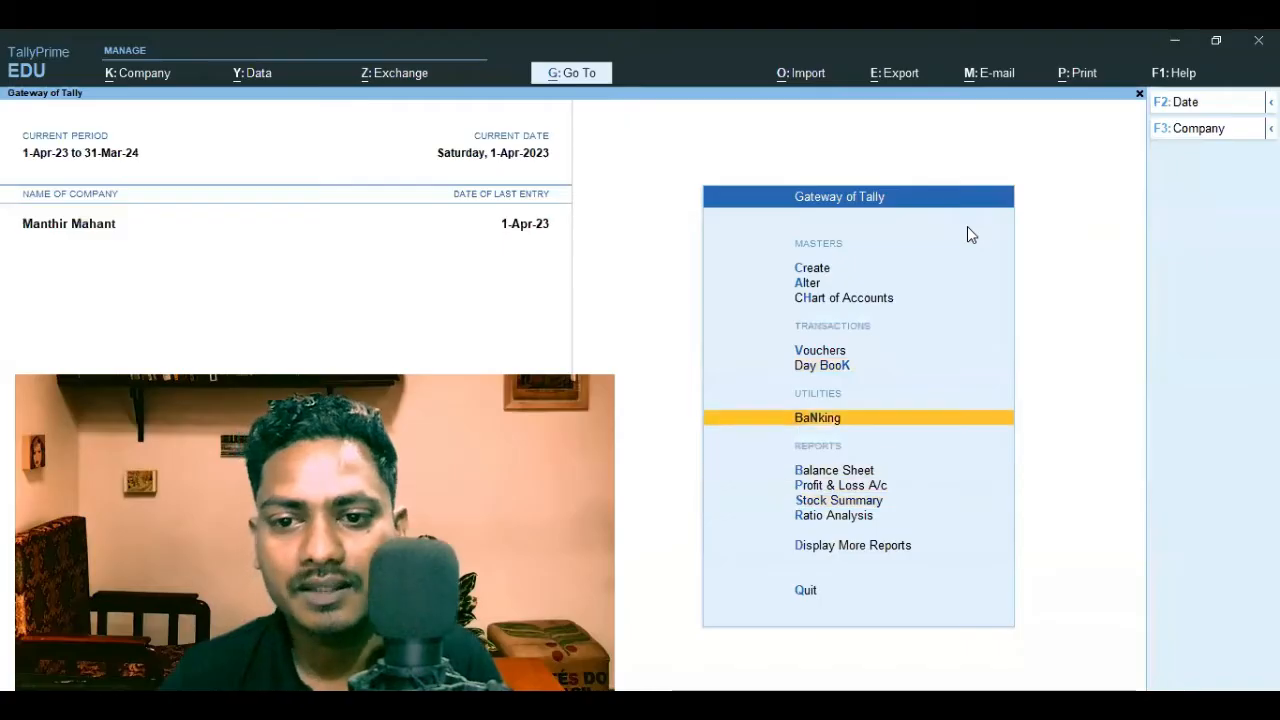
{"action": "key", "text": "Return"}
{"action": "key", "text": "Return"}
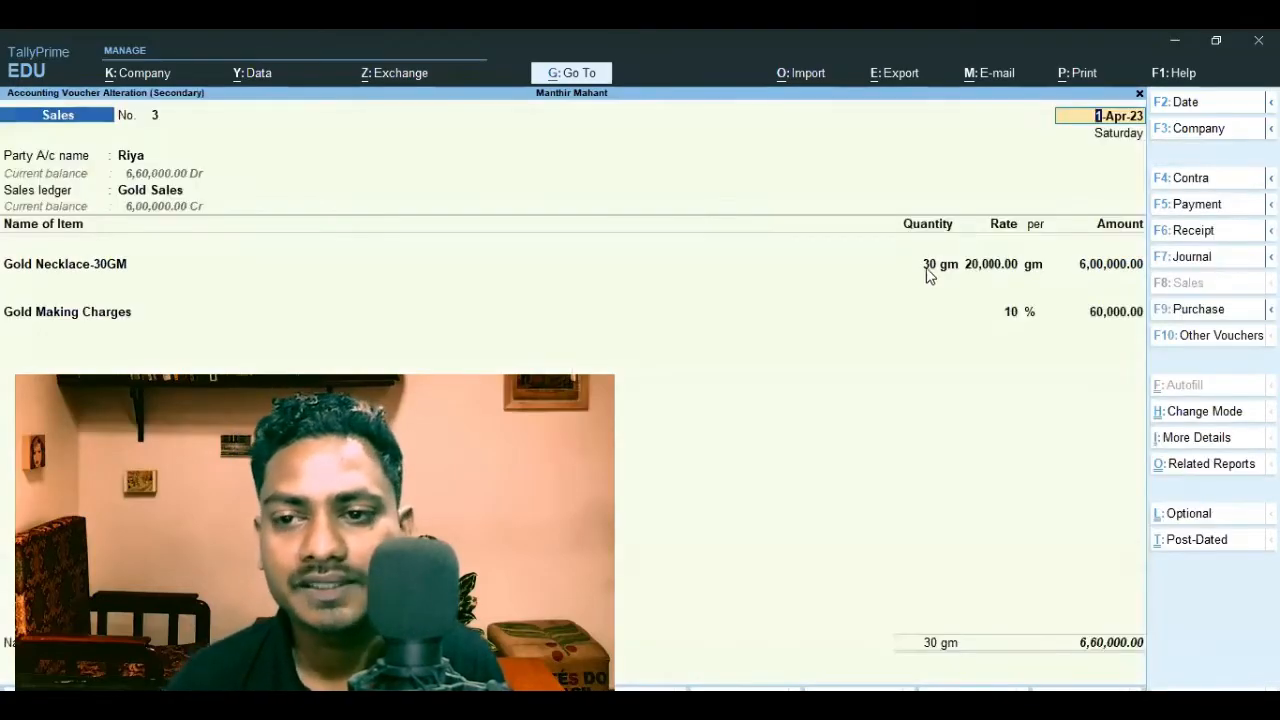
{"action": "key", "text": "Escape"}
- Recheck the closing balance of Gold-22k under the Gold group in the Stock Summary and return to the Gateway
{"action": "key", "text": "Down"}
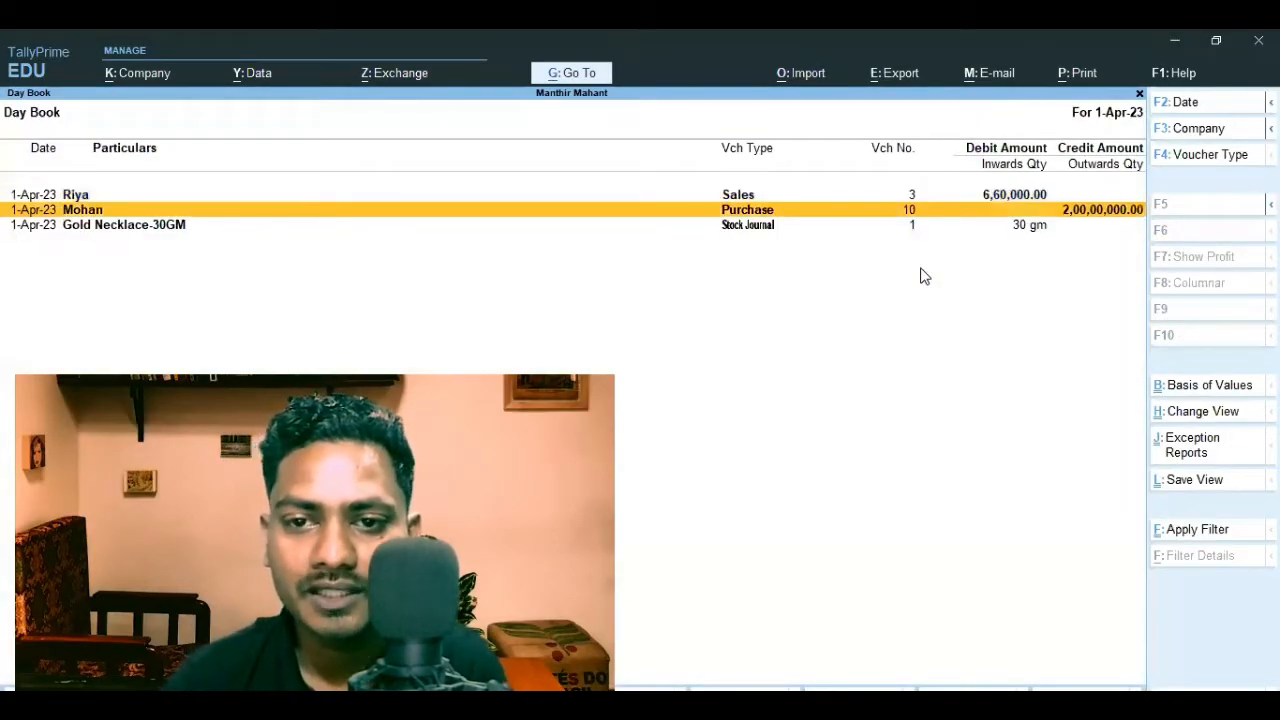
{"action": "key", "text": "Escape"}
{"action": "key", "text": "Down"}
{"action": "key", "text": "Down"}
{"action": "key", "text": "Down"}
{"action": "key", "text": "Down"}
{"action": "key", "text": "Return"}
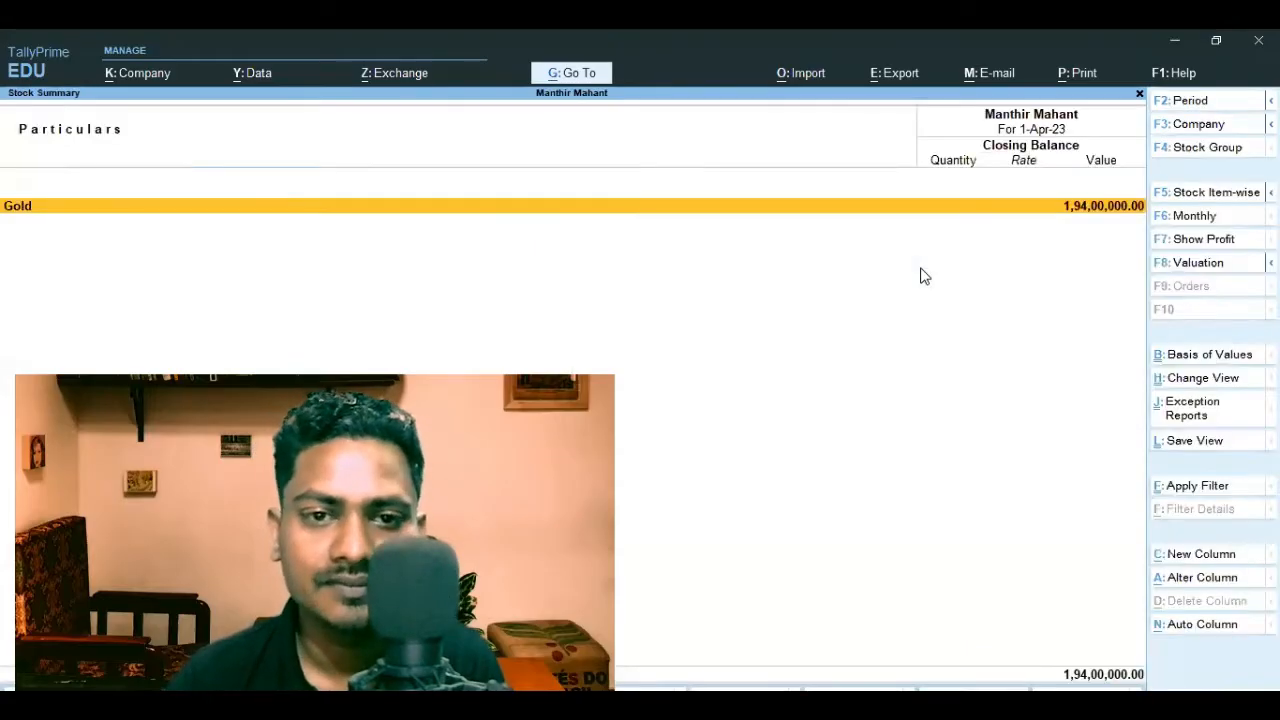
{"action": "key", "text": "Return"}
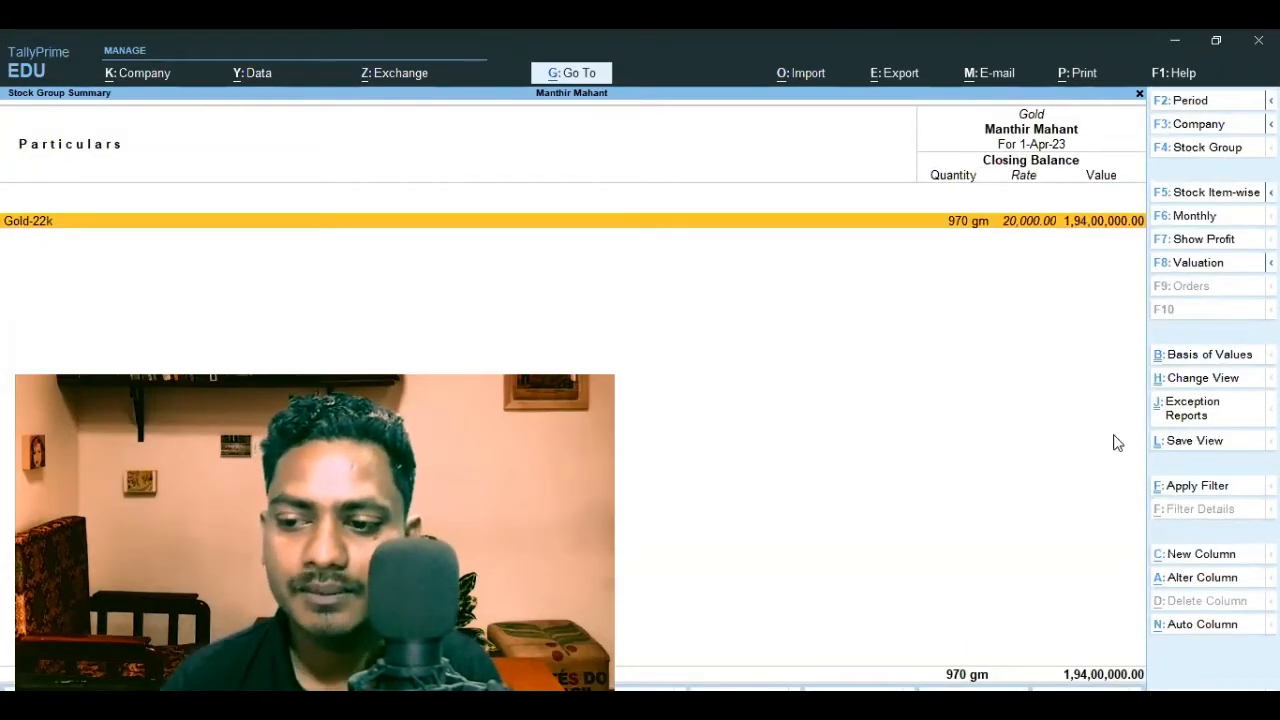
{"action": "key", "text": "Escape"}
{"action": "key", "text": "Escape"}
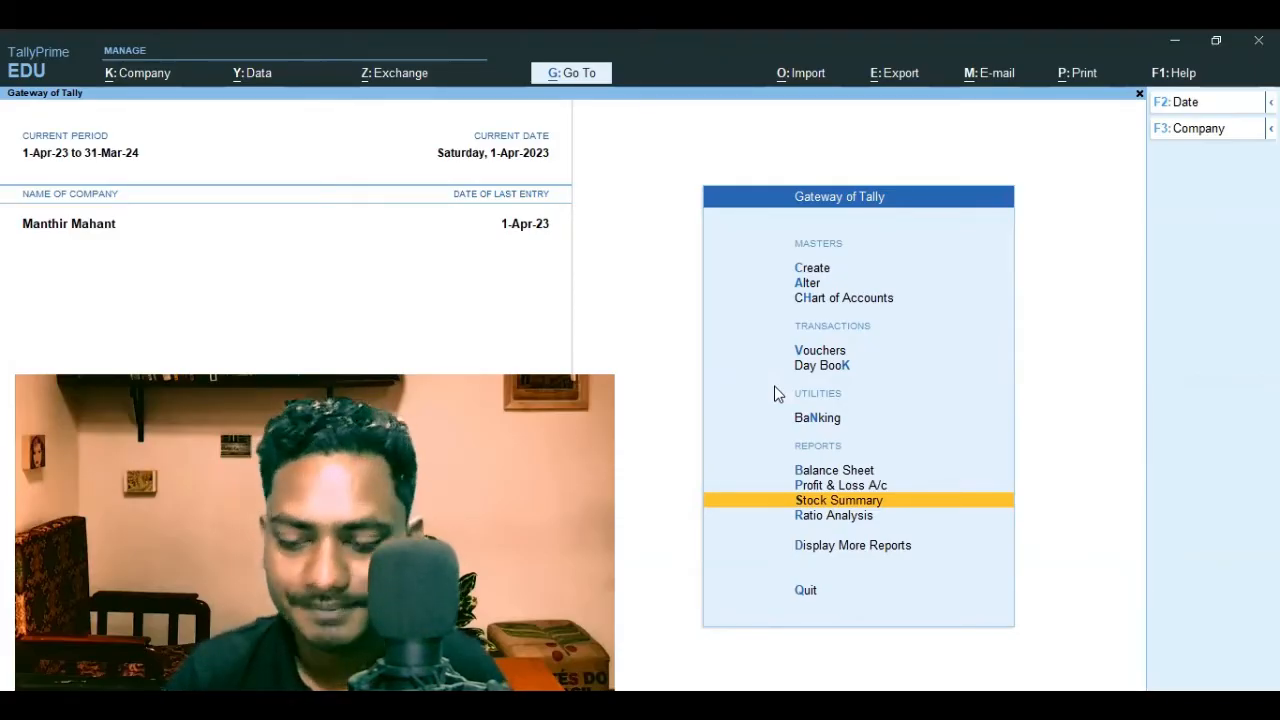
{"action": "key", "text": "Up"}
{"action": "key", "text": "Up"}
{"action": "key", "text": "Up"}
{"action": "key", "text": "Up"}
{"action": "key", "text": "Up"}
{"action": "key", "text": "Return"}
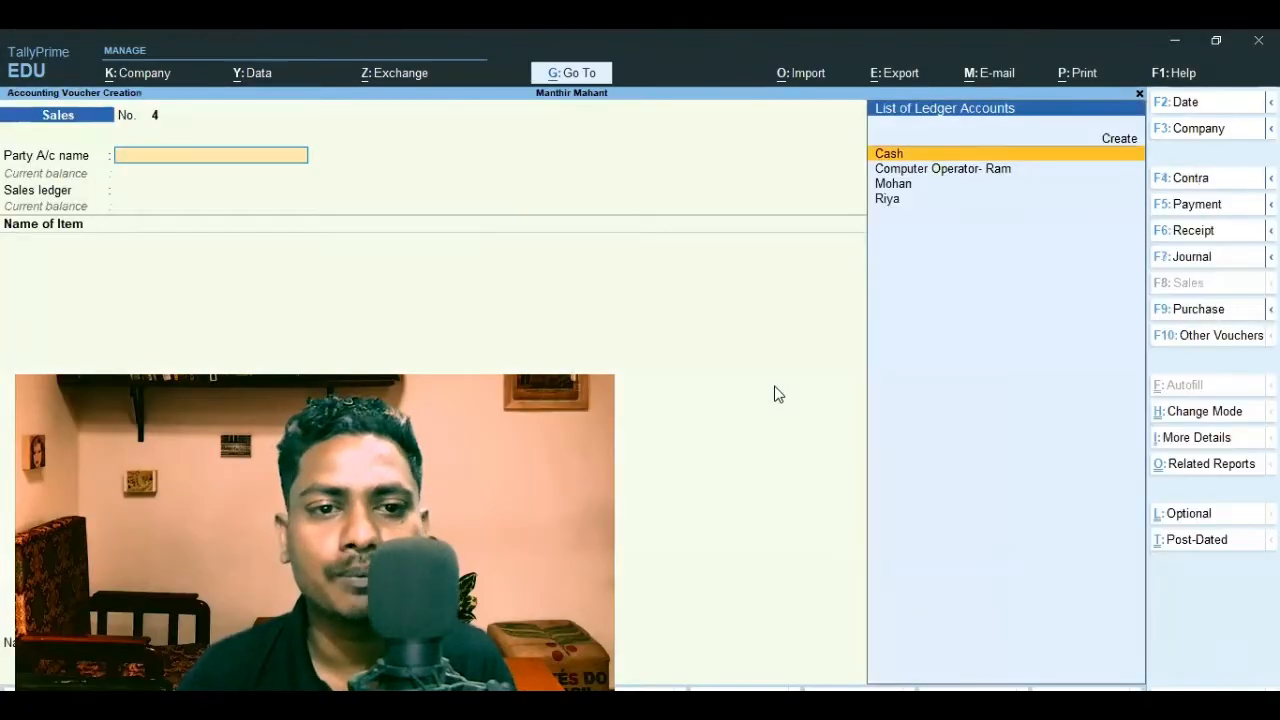
{"action": "key", "text": "Escape"}
- Open the Gold-22k purchase voucher from the Day Book
{"action": "key", "text": "Down"}
{"action": "key", "text": "Return"}
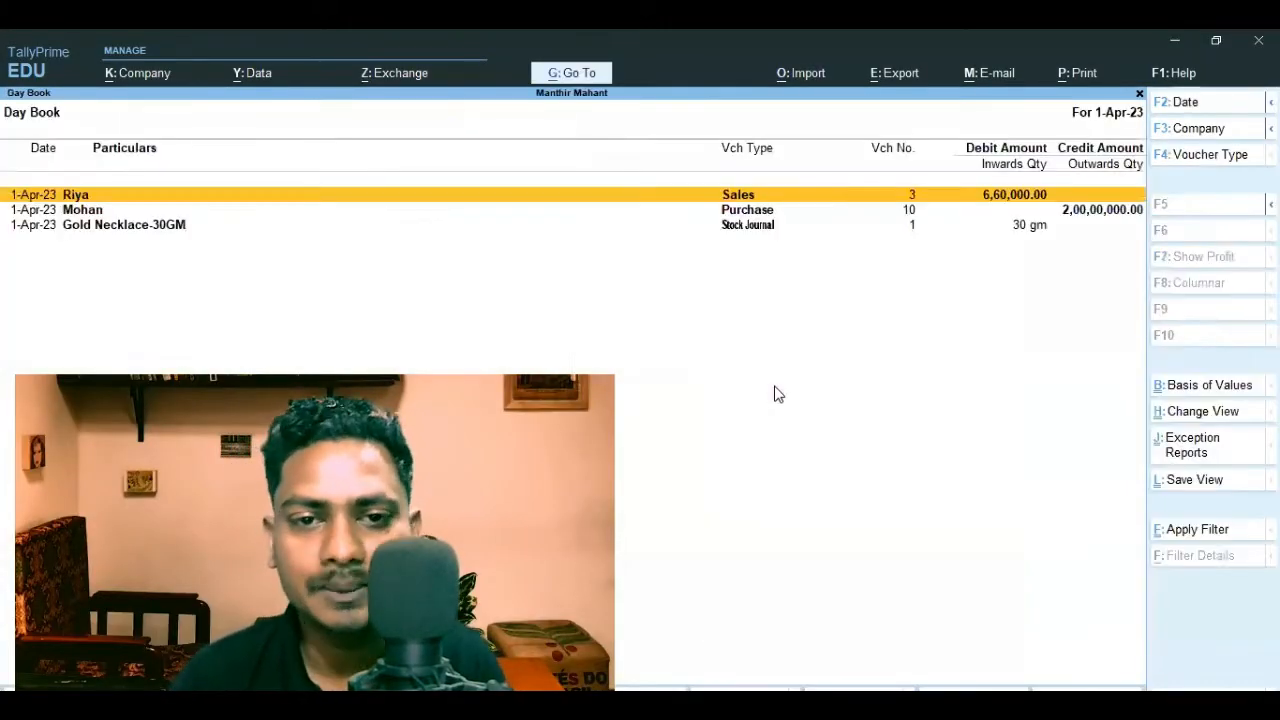
{"action": "key", "text": "Down"}
{"action": "key", "text": "Return"}
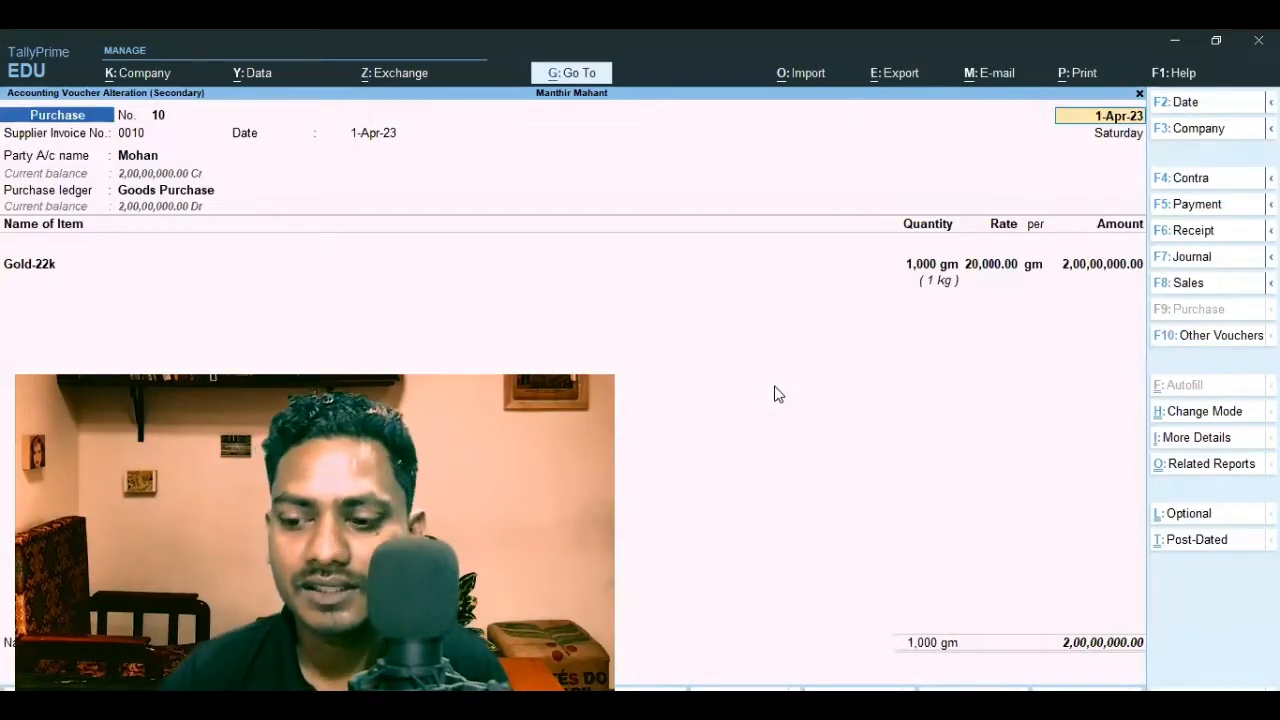
- Examine the group, credit period and mailing details in the party account's ledger master, then close it unchanged
{"action": "left_click", "coordinate": [150, 160]}
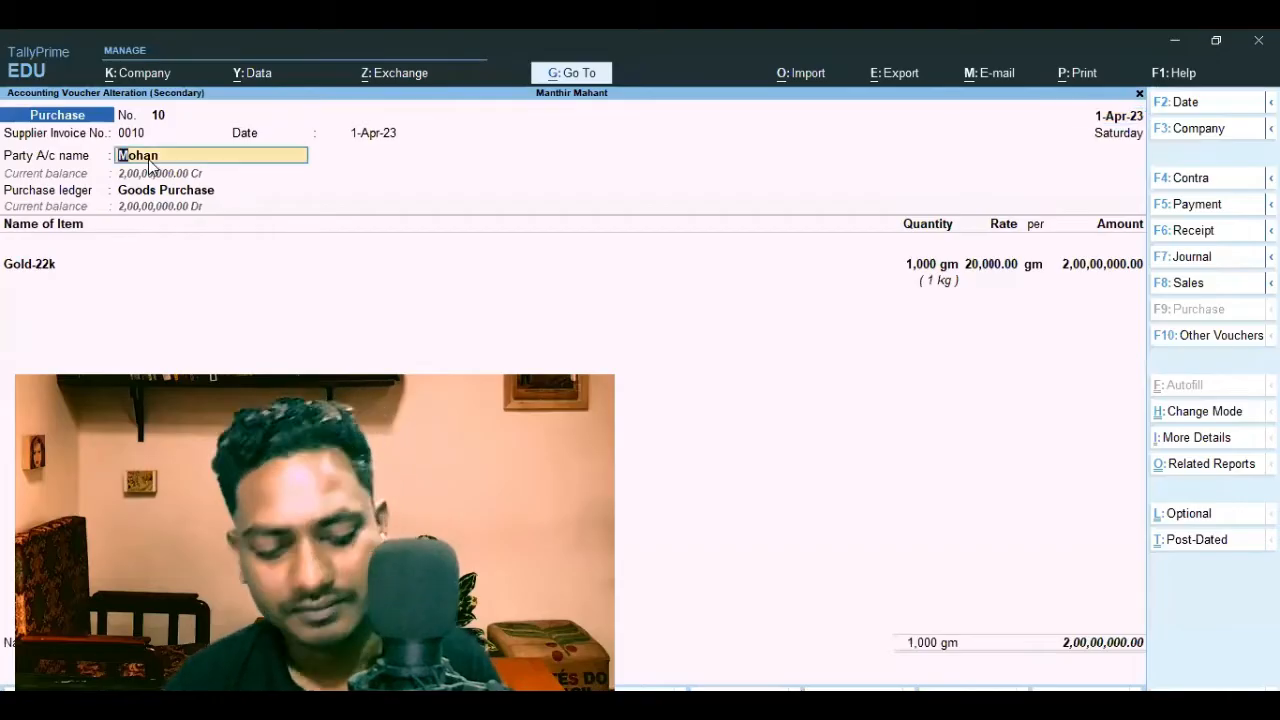
{"action": "key", "text": "ctrl+Return"}
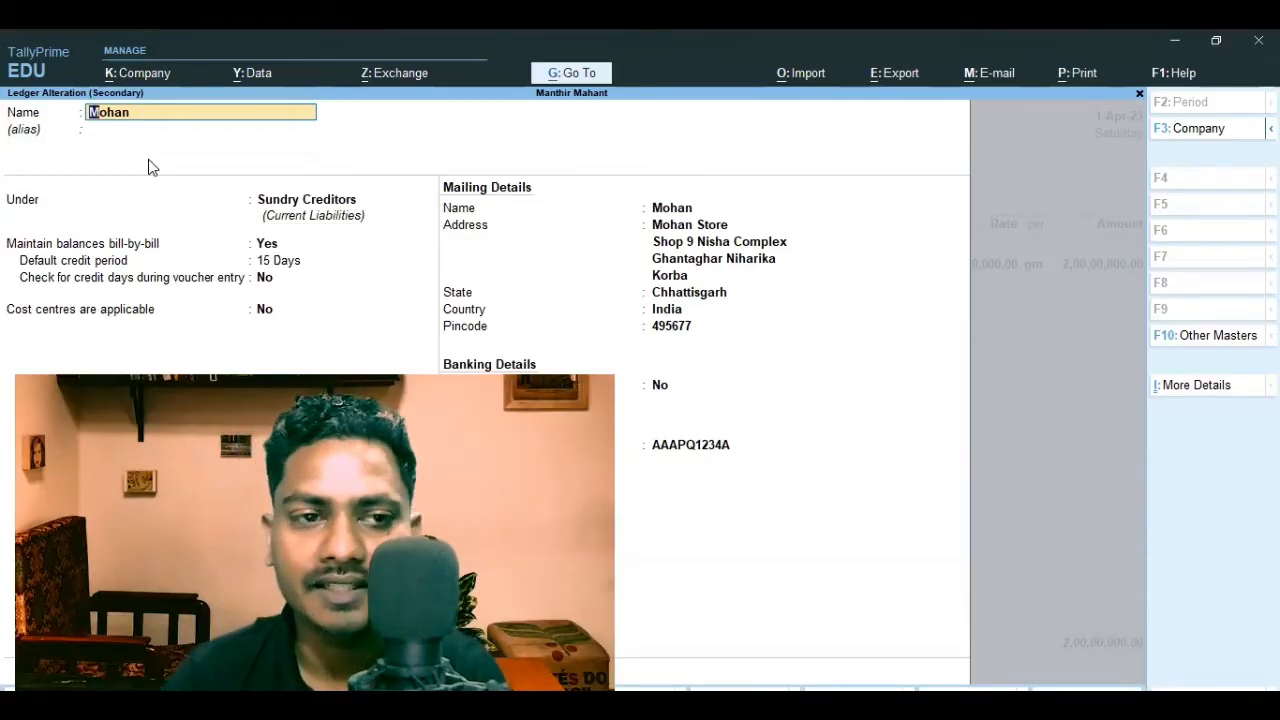
{"action": "key", "text": "BackSpace"}
{"action": "key", "text": "Escape"}
- Examine the settings of the Goods Purchase ledger master from the voucher, then close it unchanged
{"action": "key", "text": "Return"}
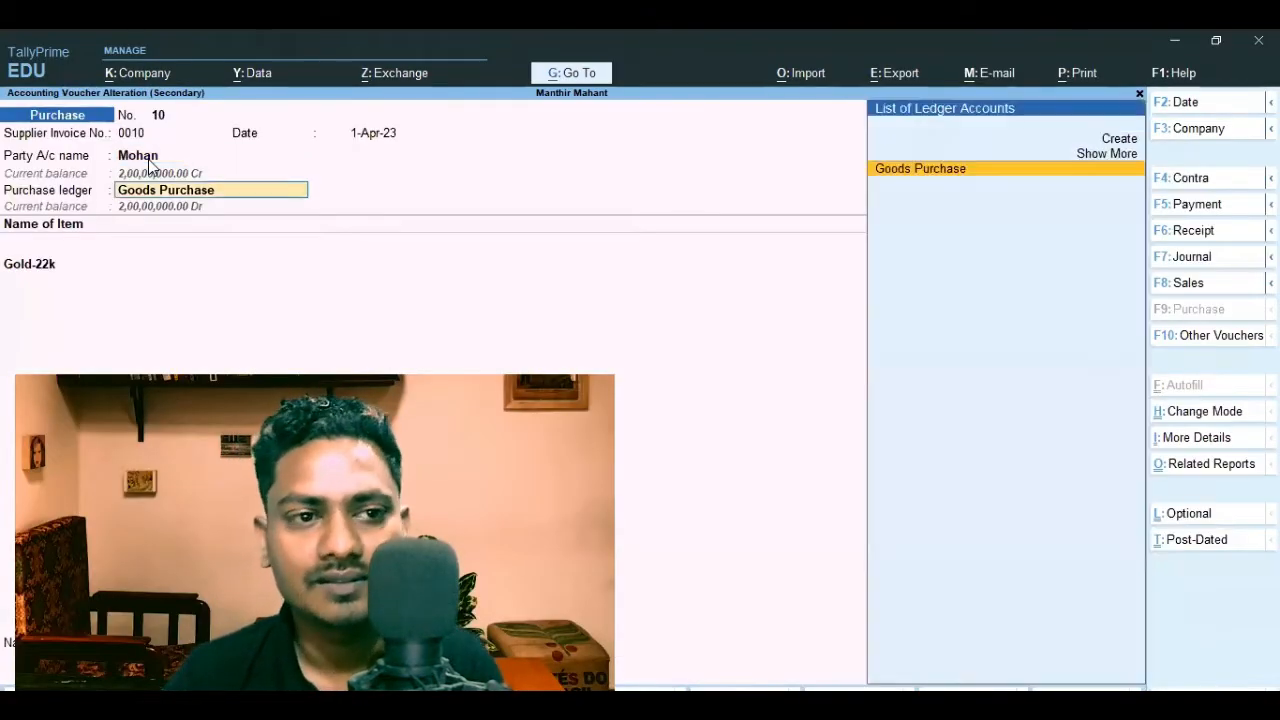
{"action": "key", "text": "ctrl+Return"}
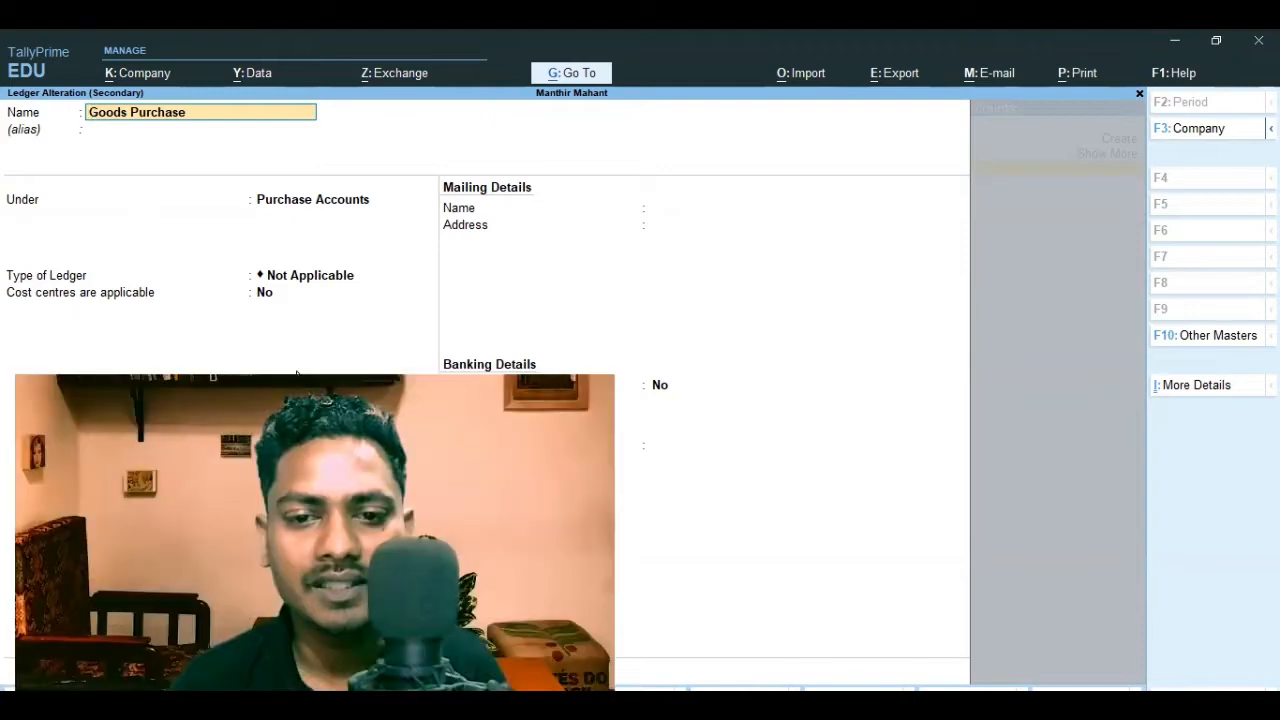
{"action": "key", "text": "Escape"}
{"action": "key", "text": "y"}
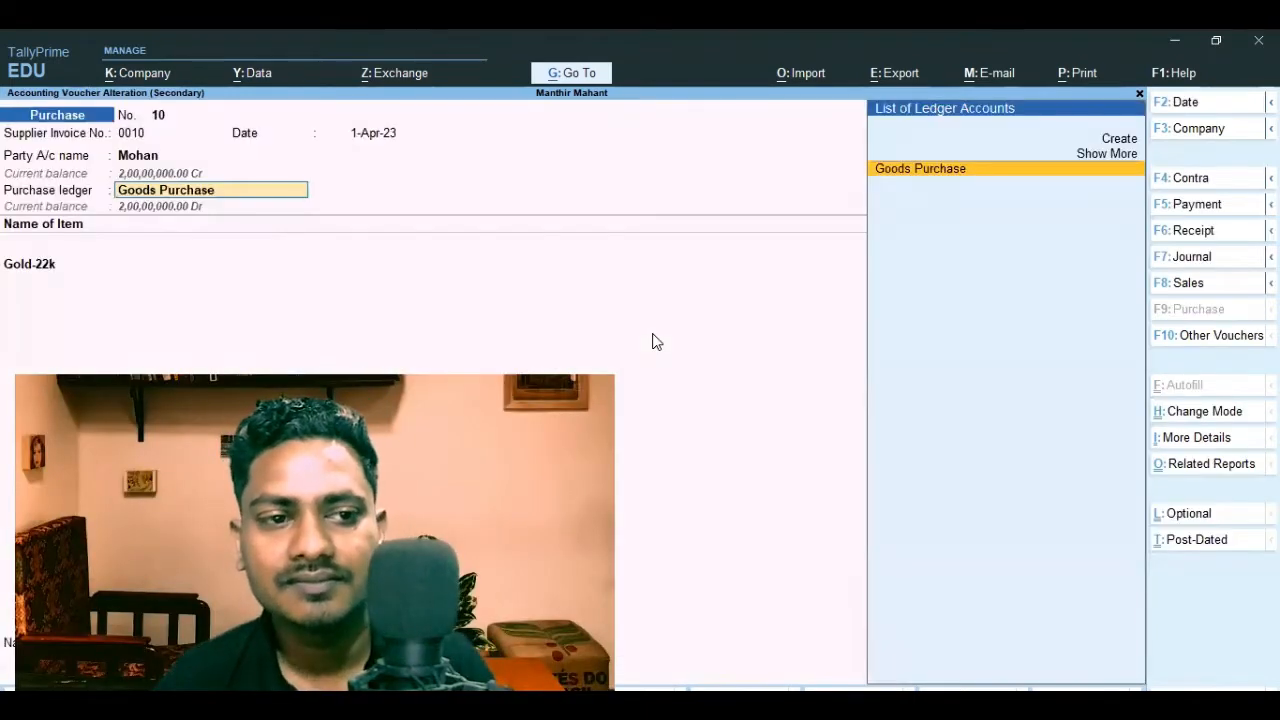
- Review the Gold-22k stock item's group and units, check Use Alternate Units in its configuration, and accept the item
{"action": "key", "text": "Return"}
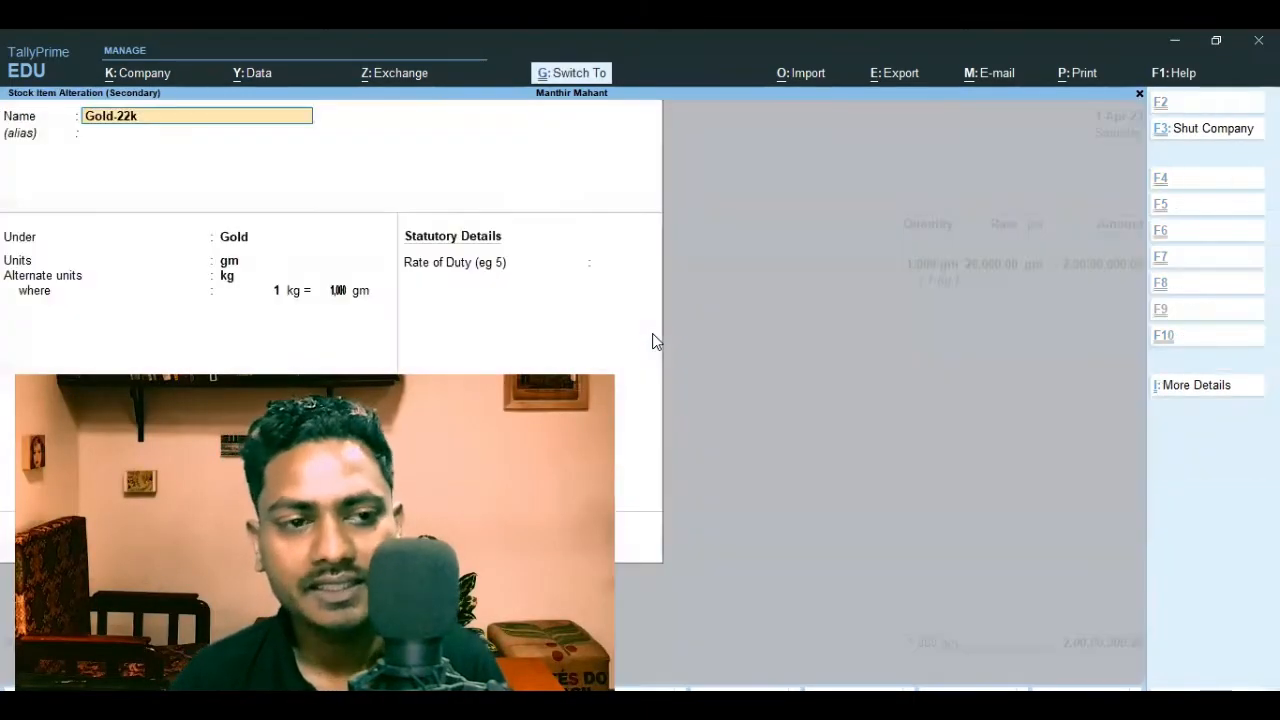
{"action": "key", "text": "ctrl+Return"}
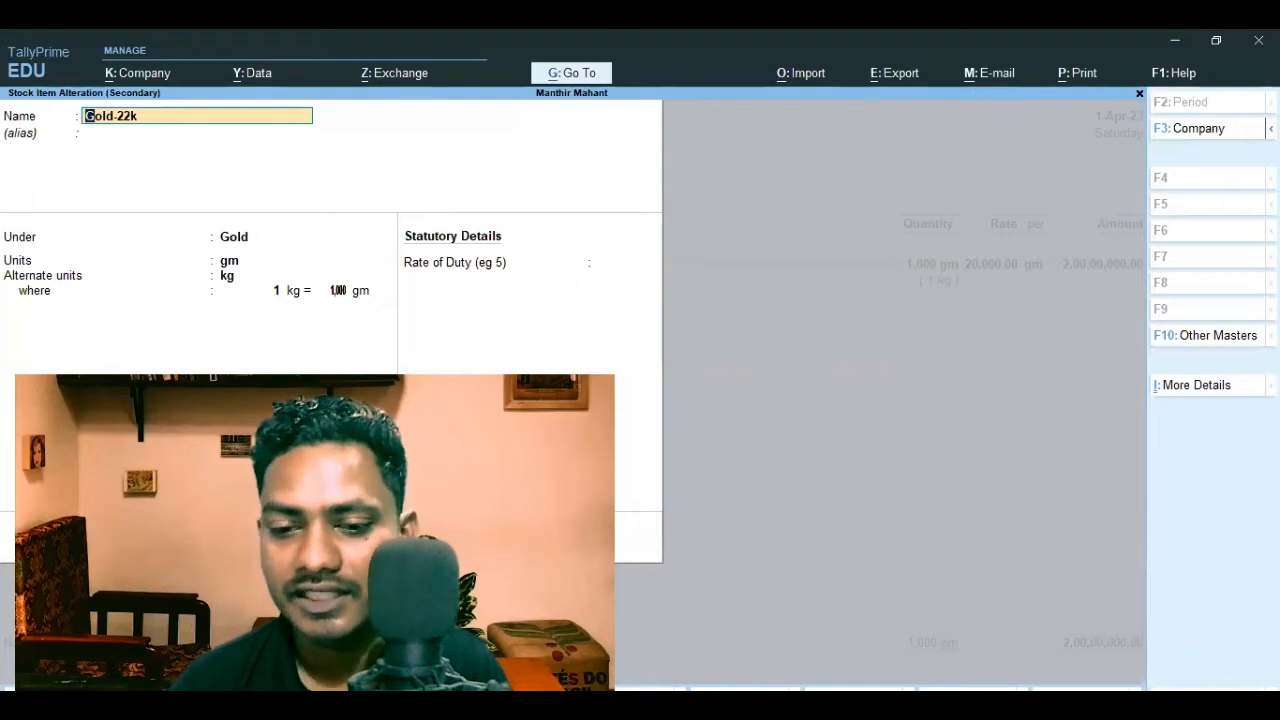
{"action": "key", "text": "F12"}
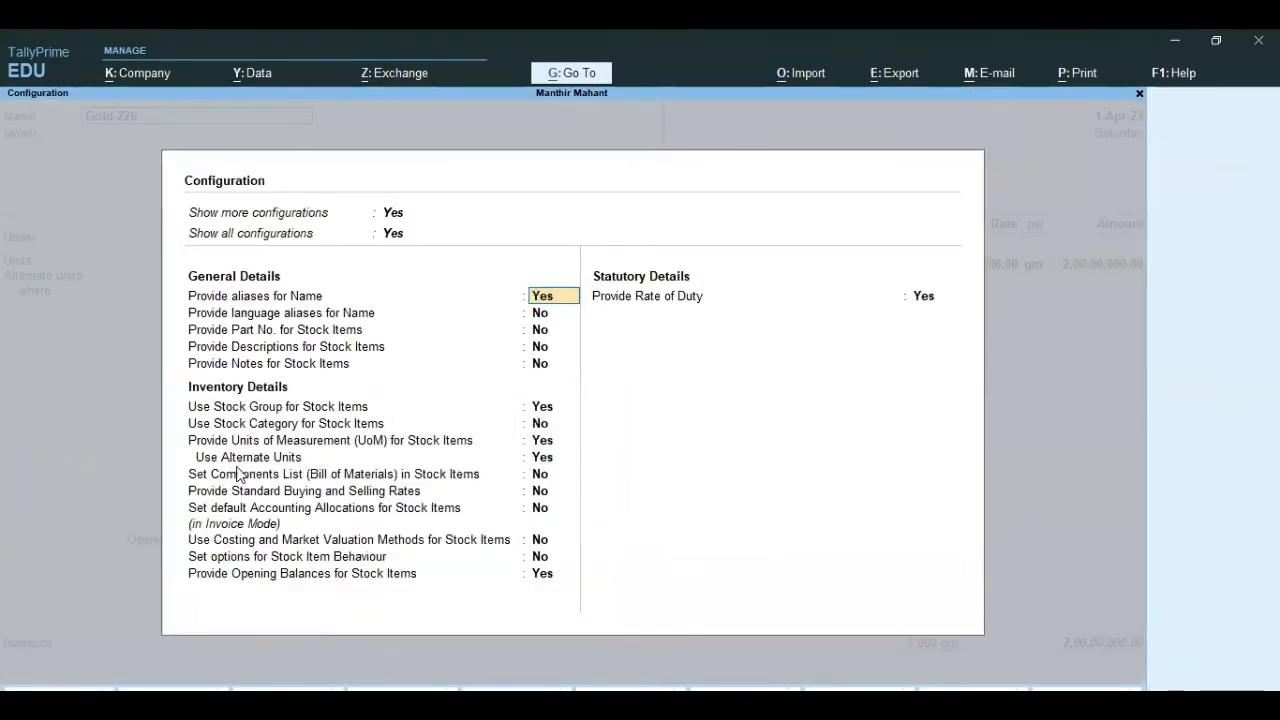
{"action": "left_click", "coordinate": [538, 459]}
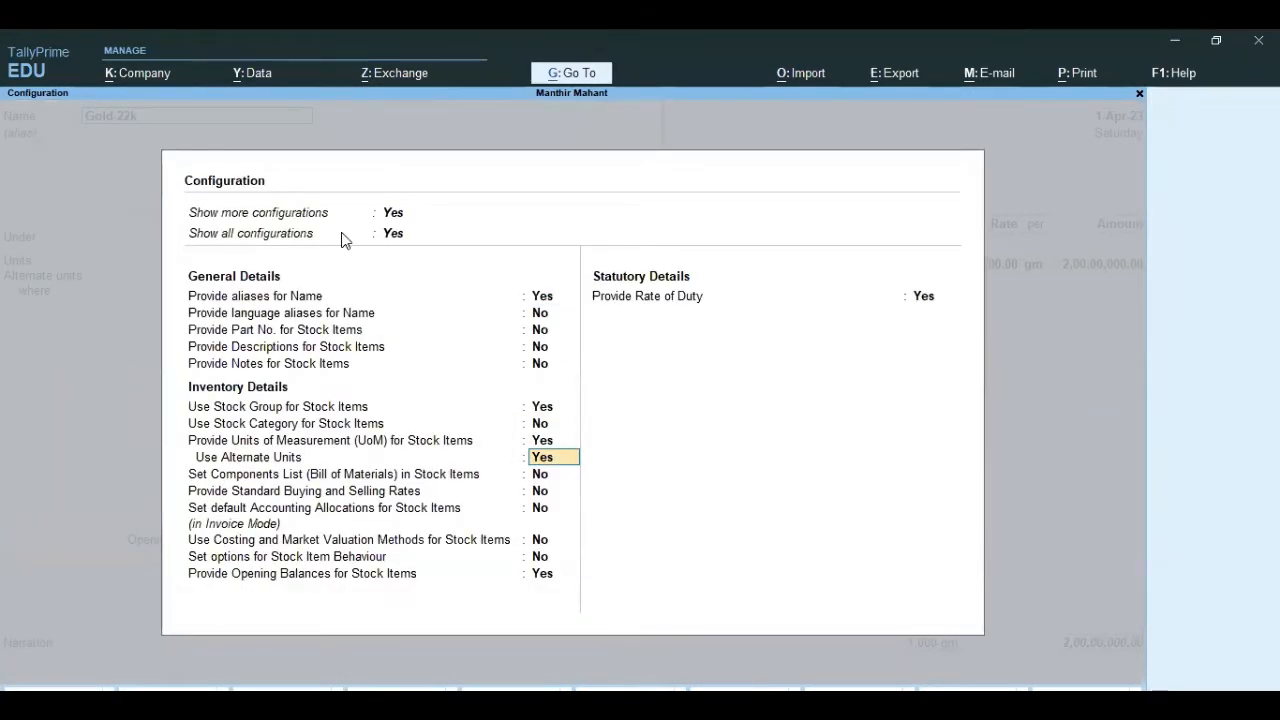
{"action": "key", "text": "ctrl+a"}
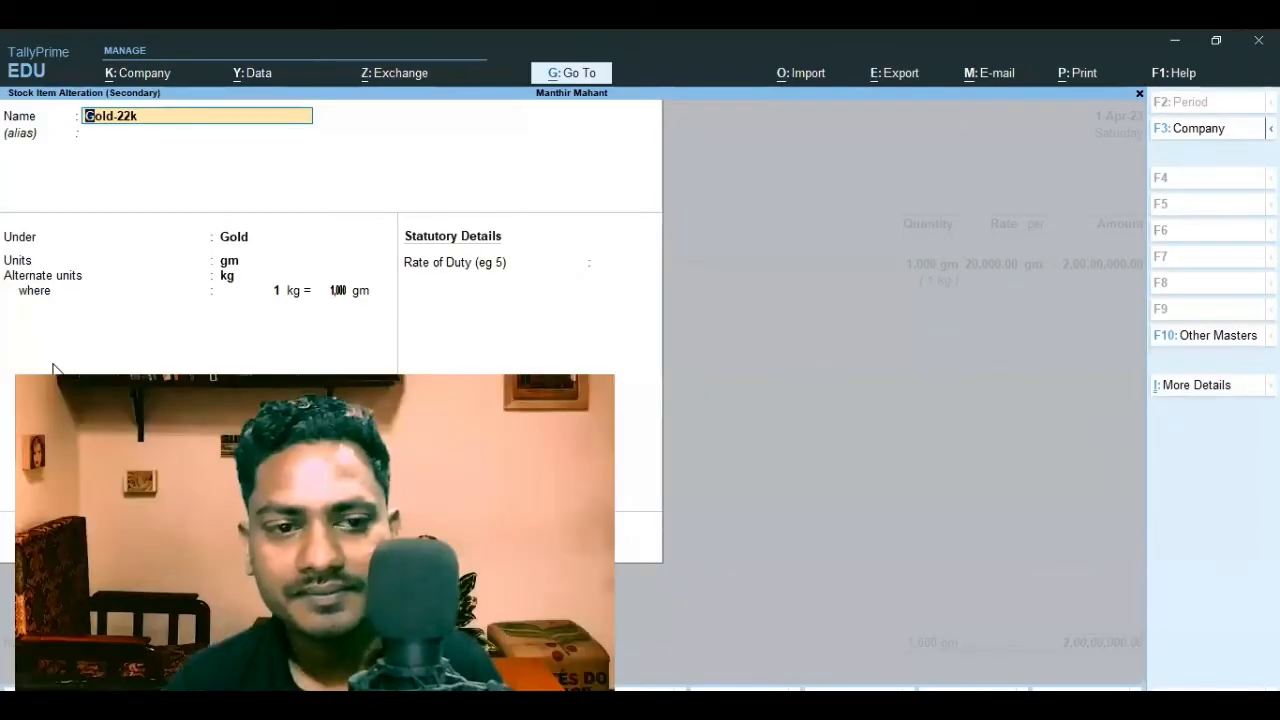
{"action": "key", "text": "Return"}
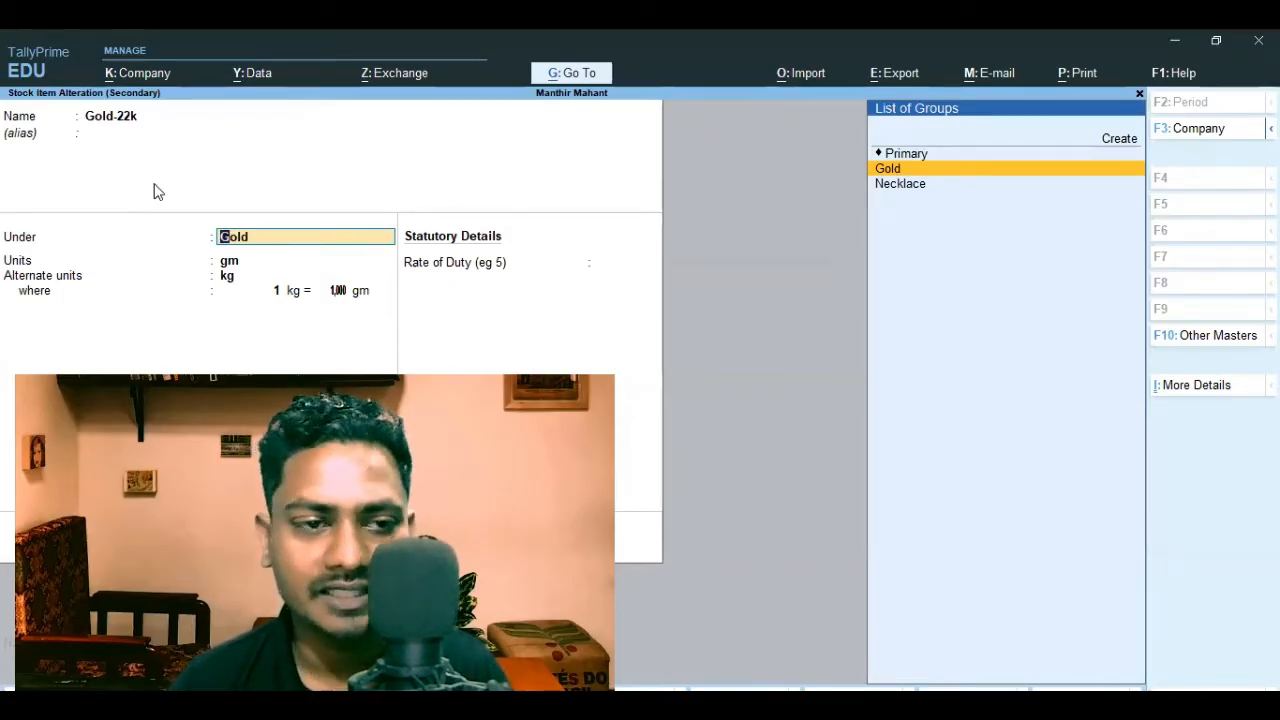
{"action": "key", "text": "ctrl+a"}
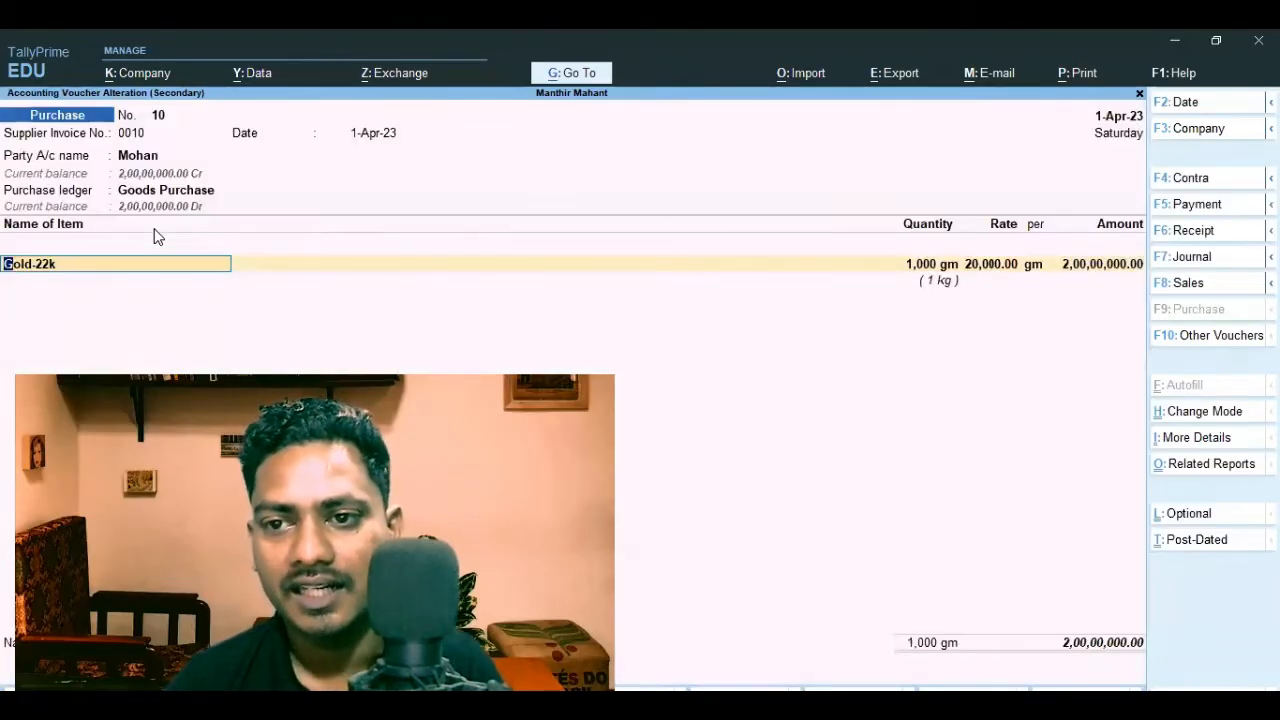
- Enter the Gold-22k quantity in the purchase voucher as 1k and again as 1000g
{"action": "left_click", "coordinate": [926, 268]}
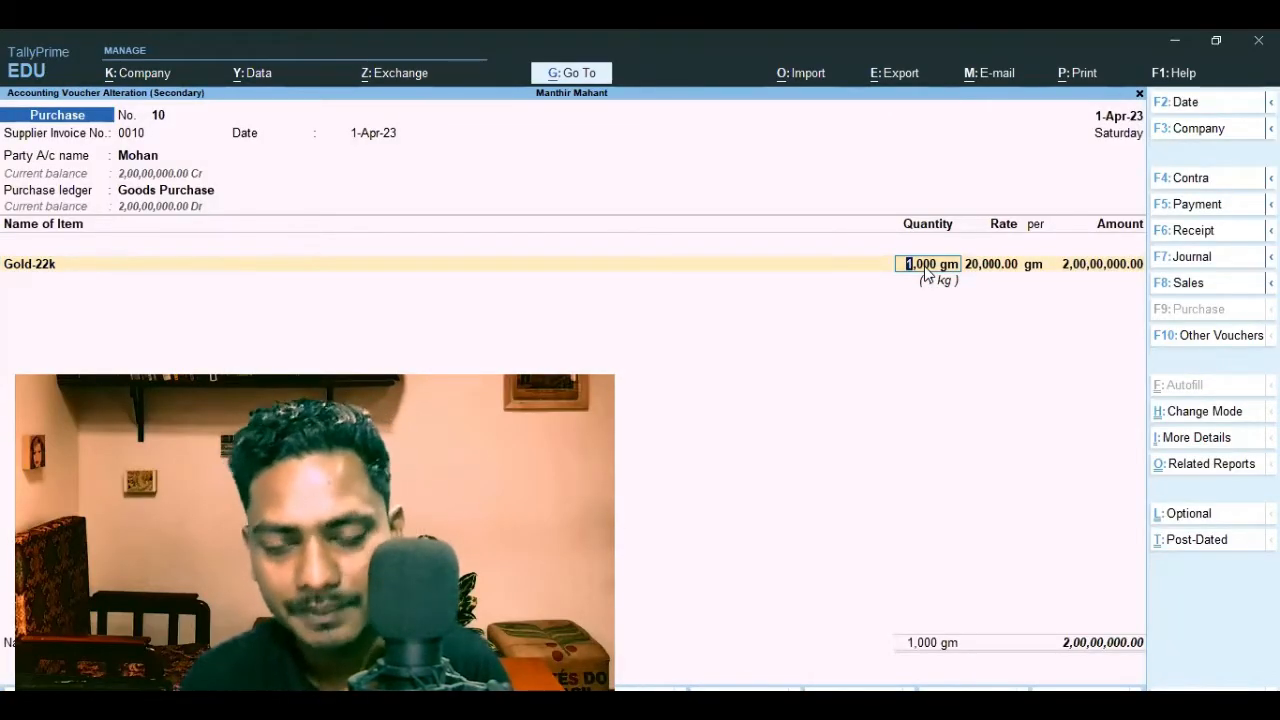
{"action": "type", "text": "1k"}
{"action": "key", "text": "Return"}
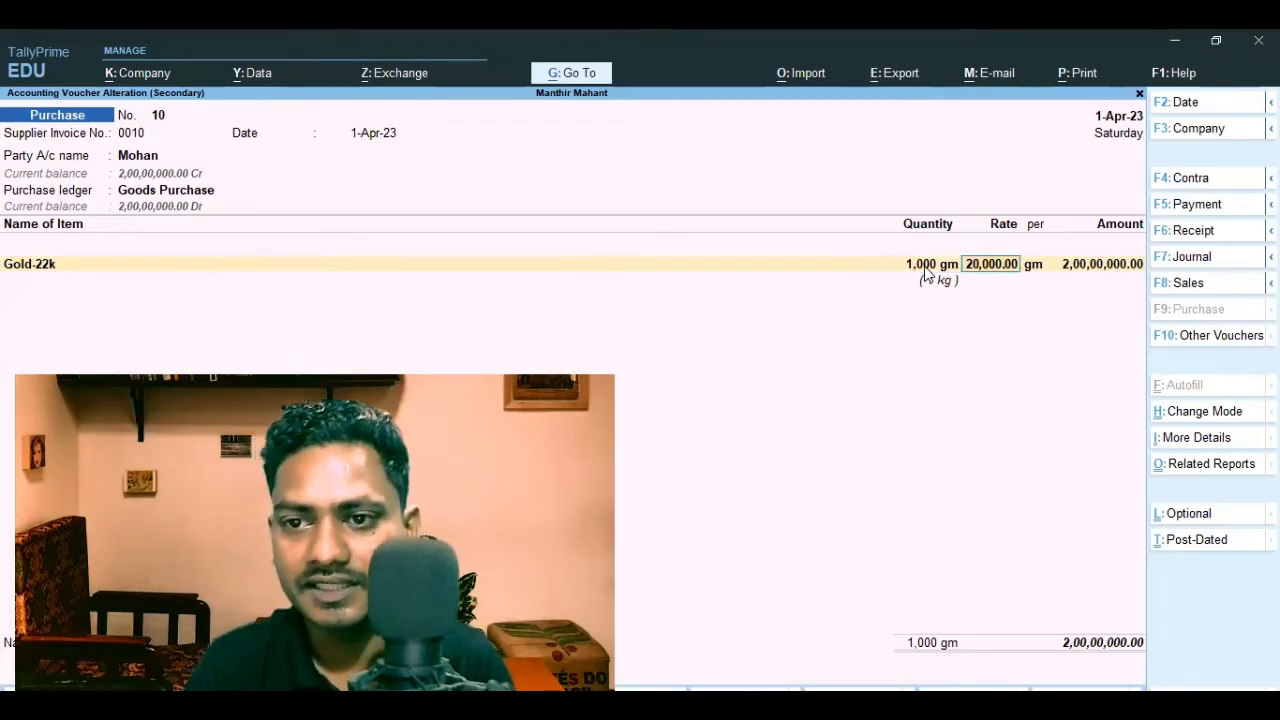
{"action": "left_click", "coordinate": [926, 268]}
{"action": "type", "text": "1"}
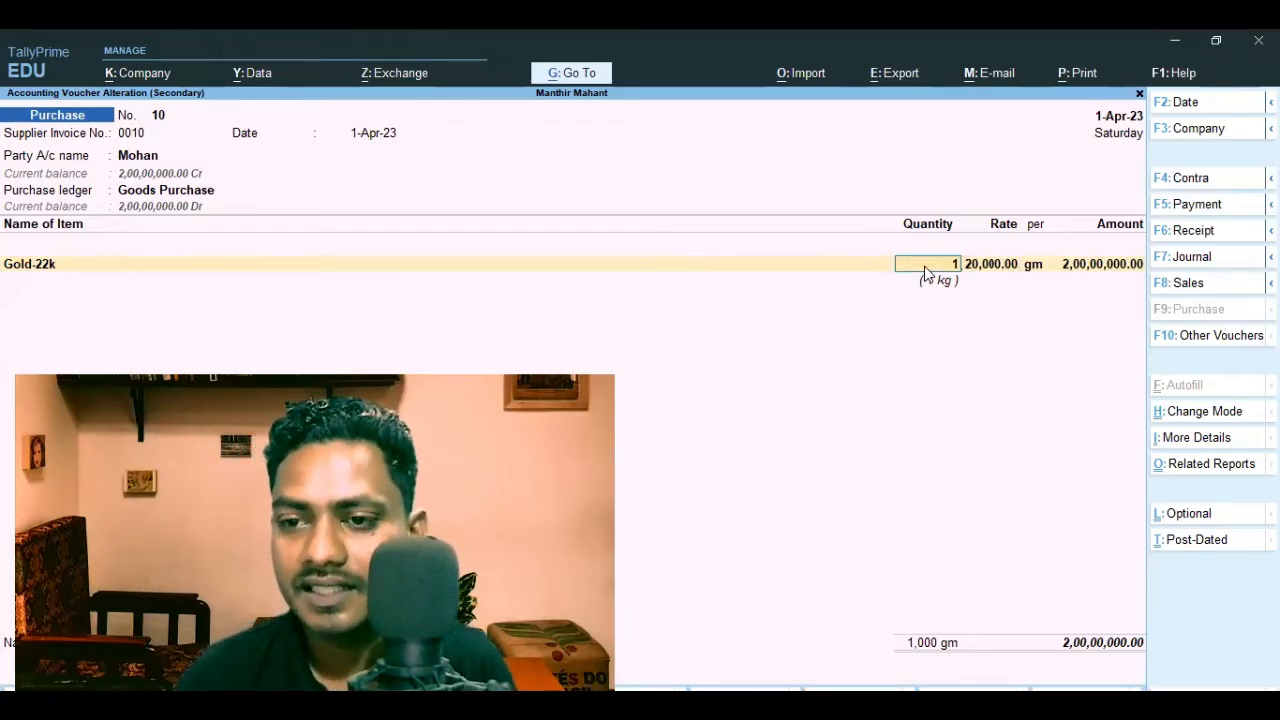
{"action": "type", "text": ",000 g"}
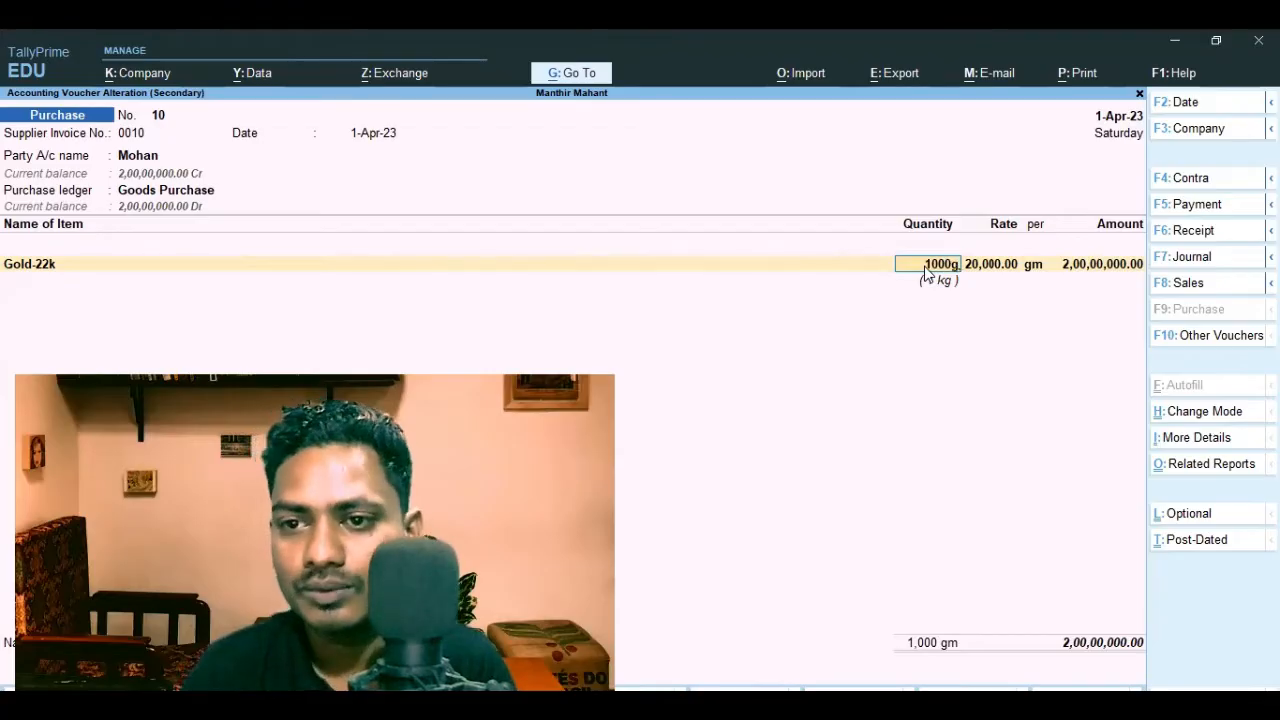
{"action": "key", "text": "Return"}
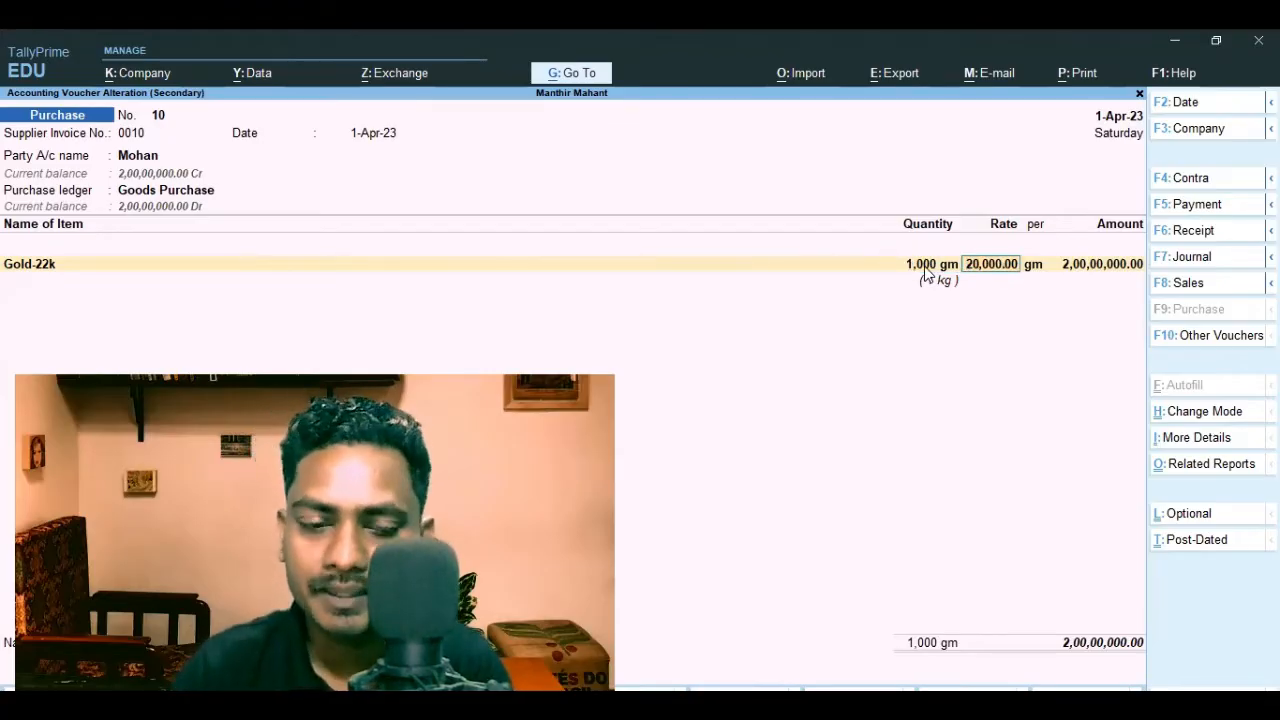
- Set the Gold-22k quantity in the purchase voucher to 2 kg
{"action": "left_click", "coordinate": [926, 268]}
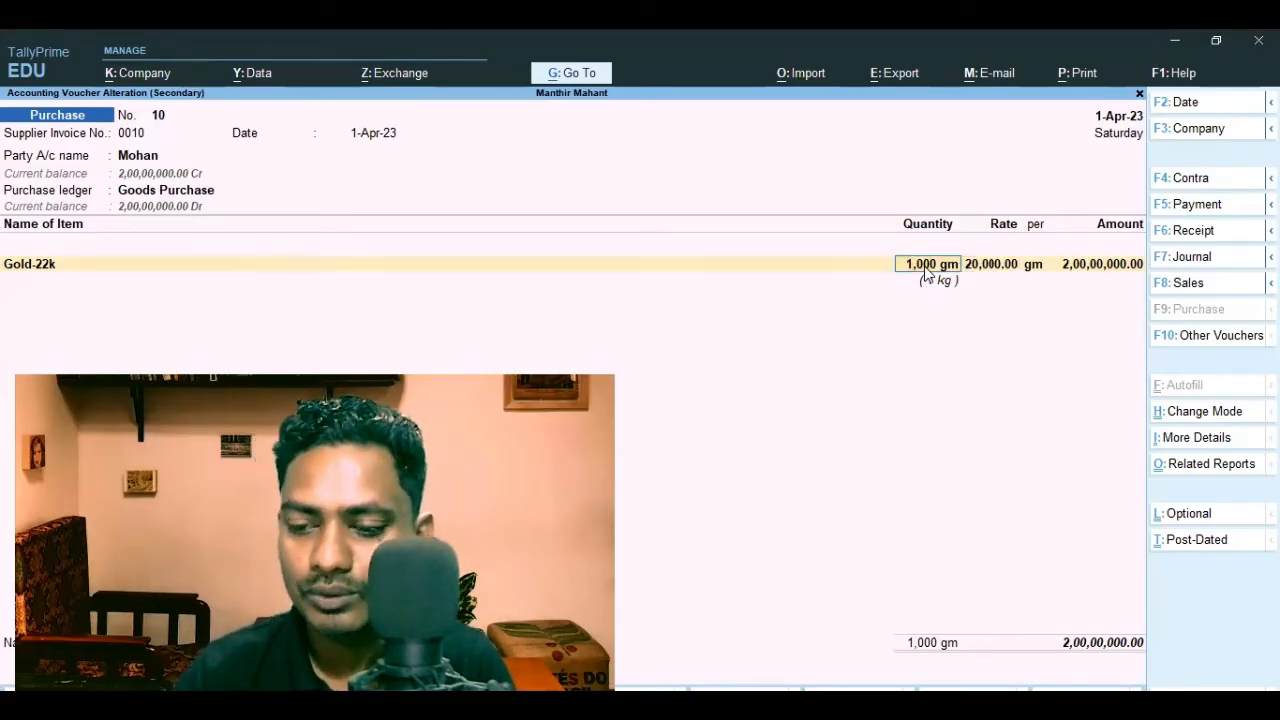
{"action": "type", "text": "2kg"}
{"action": "key", "text": "Return"}
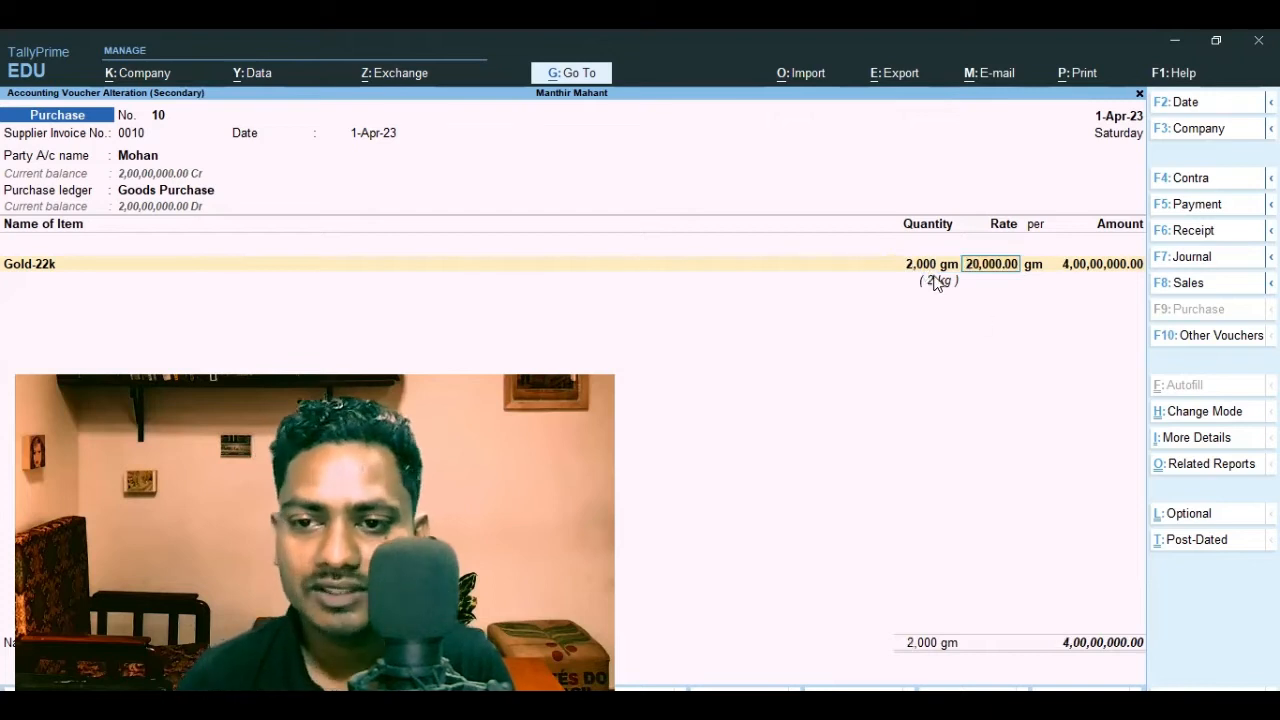
- Set the Gold-22k quantity back to 1 kg and accept the purchase voucher
{"action": "left_click", "coordinate": [928, 266]}
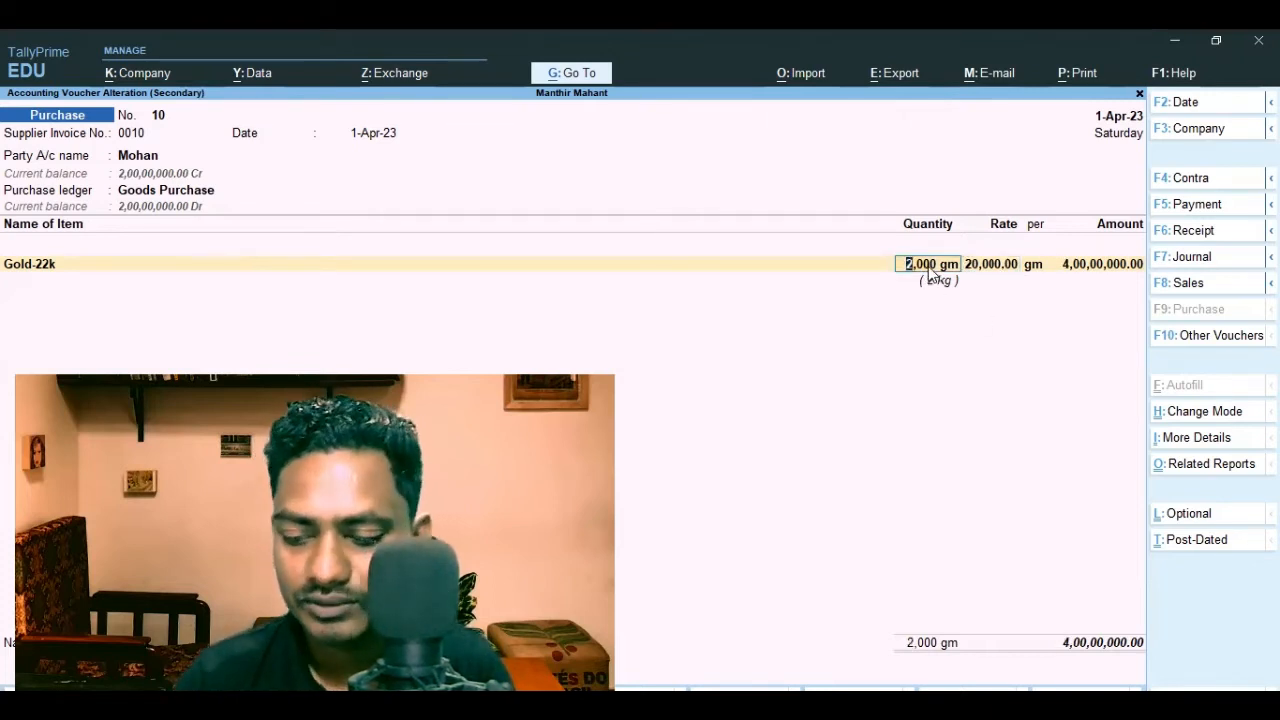
{"action": "type", "text": "1kg"}
{"action": "key", "text": "Return"}
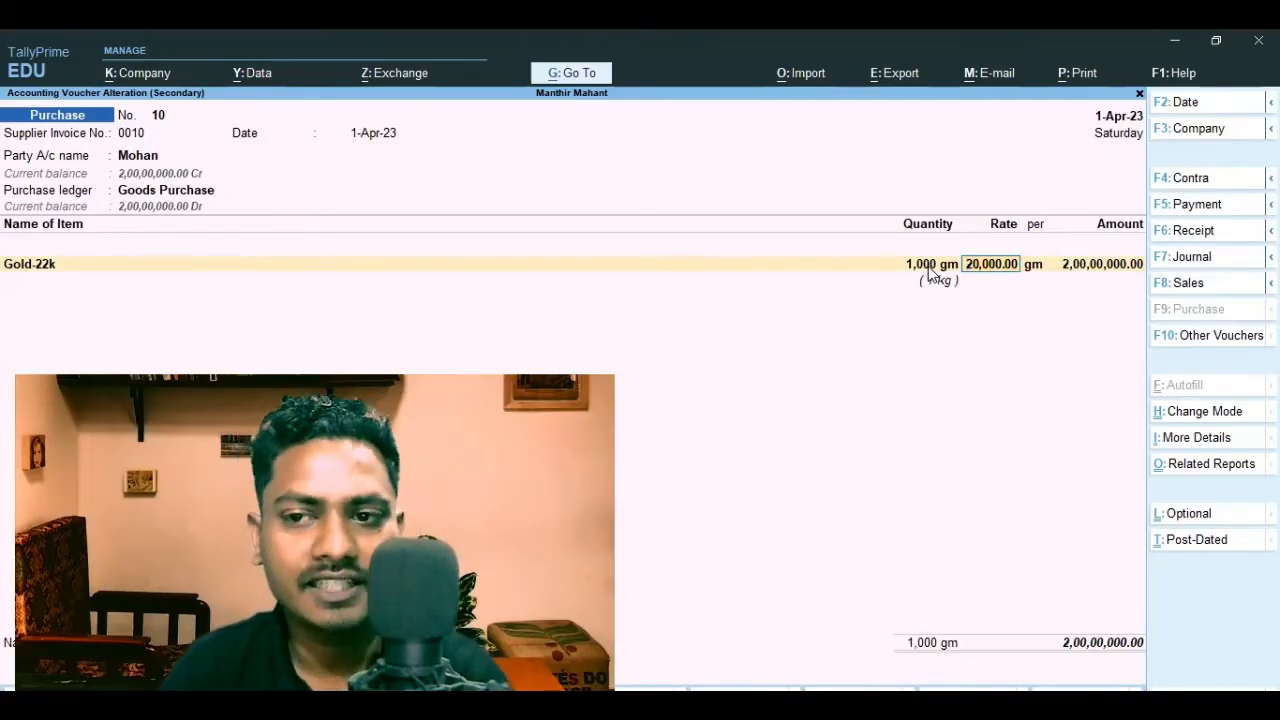
{"action": "key", "text": "BackSpace"}
{"action": "key", "text": "ctrl+a"}
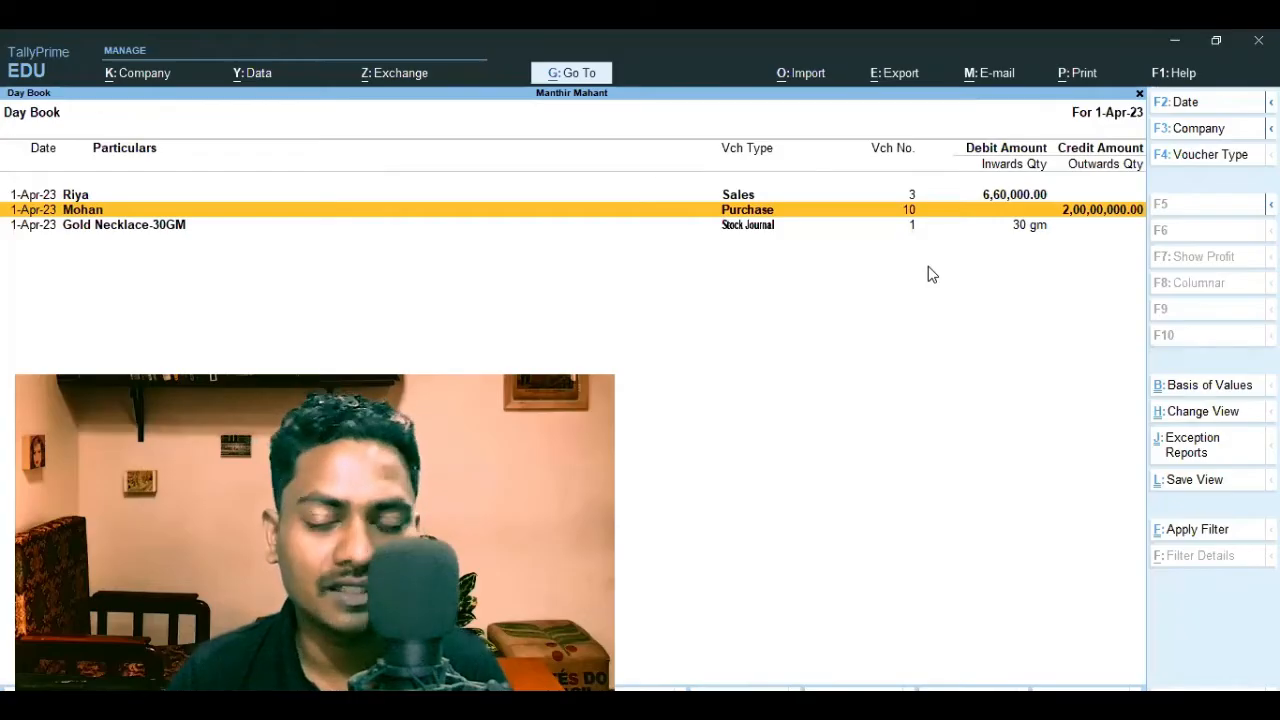
- Open the Gold Necklace-30GM stock journal from the Day Book and check its voucher type and voucher mode choices
{"action": "key", "text": "Down"}
{"action": "key", "text": "Return"}
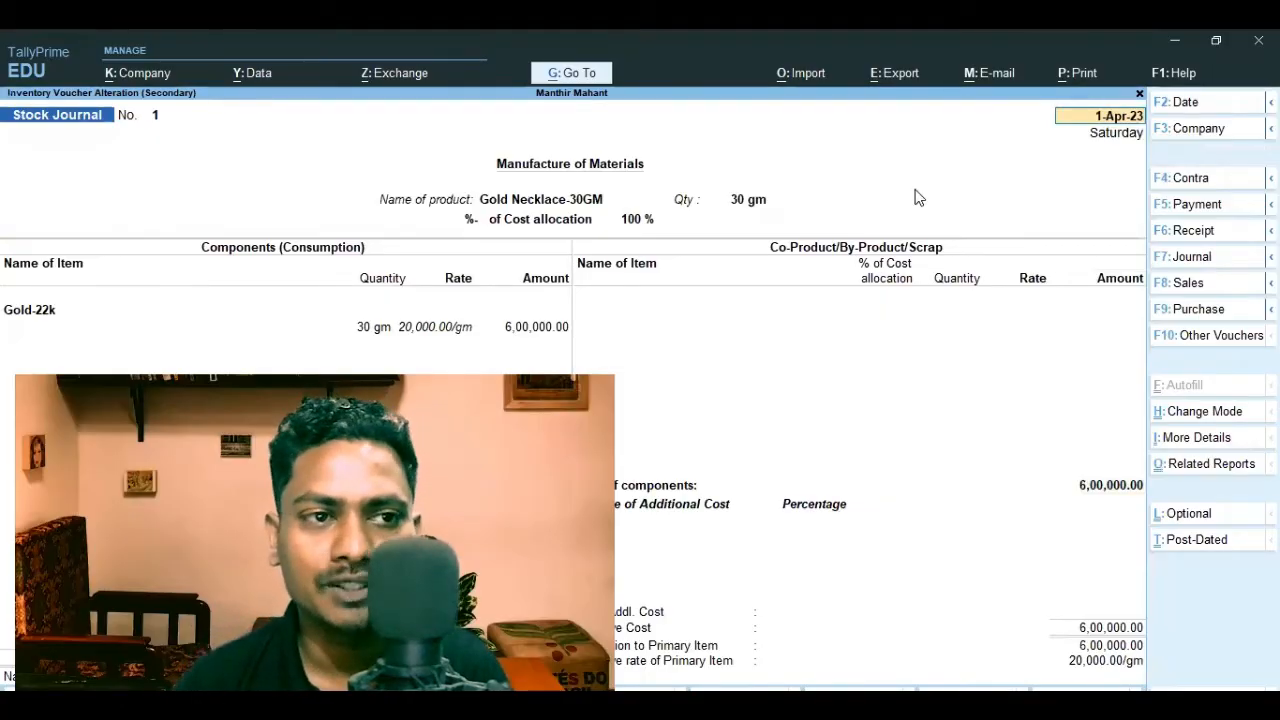
{"action": "left_click", "coordinate": [1222, 339]}
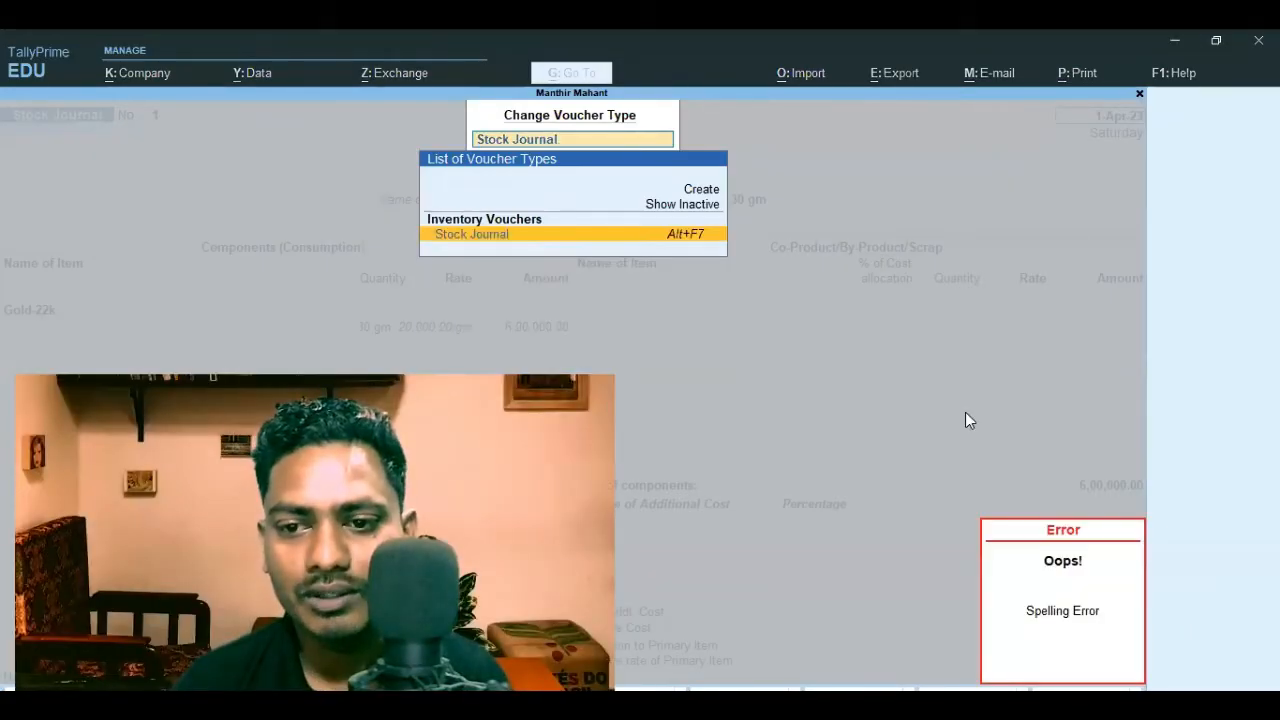
{"action": "key", "text": "Escape"}
{"action": "key", "text": "Escape"}
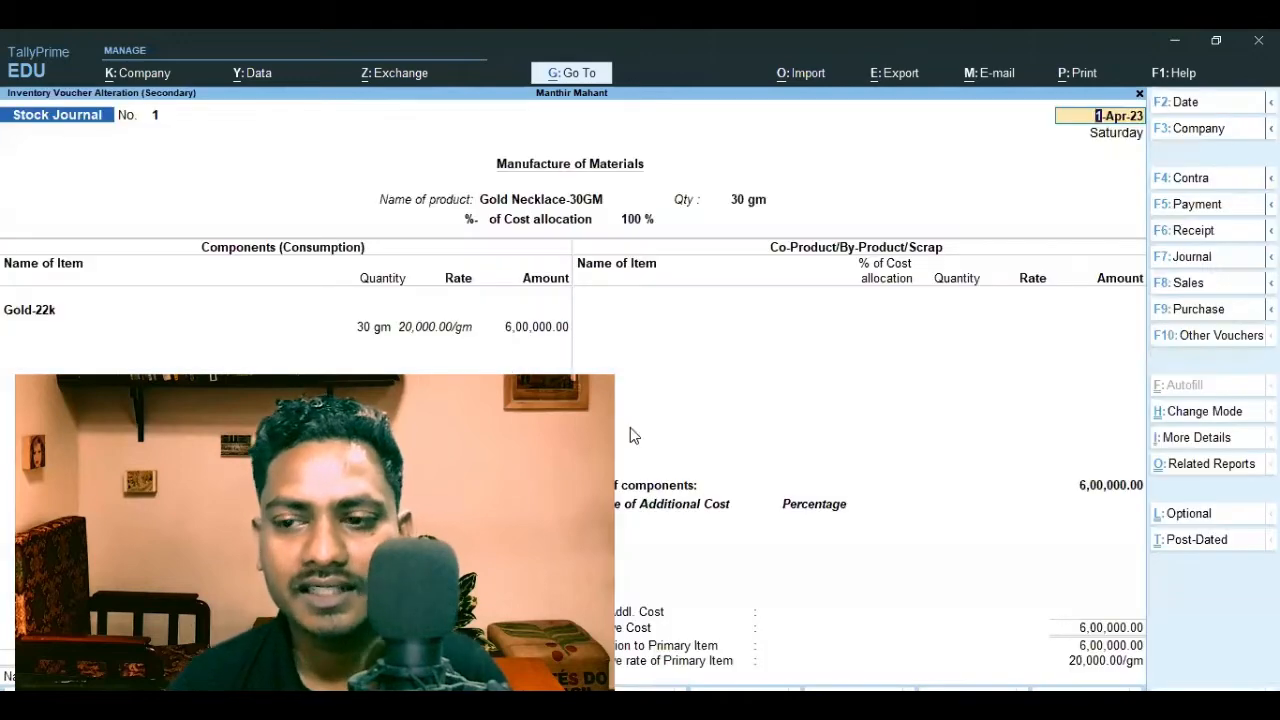
{"action": "left_click", "coordinate": [1181, 414]}
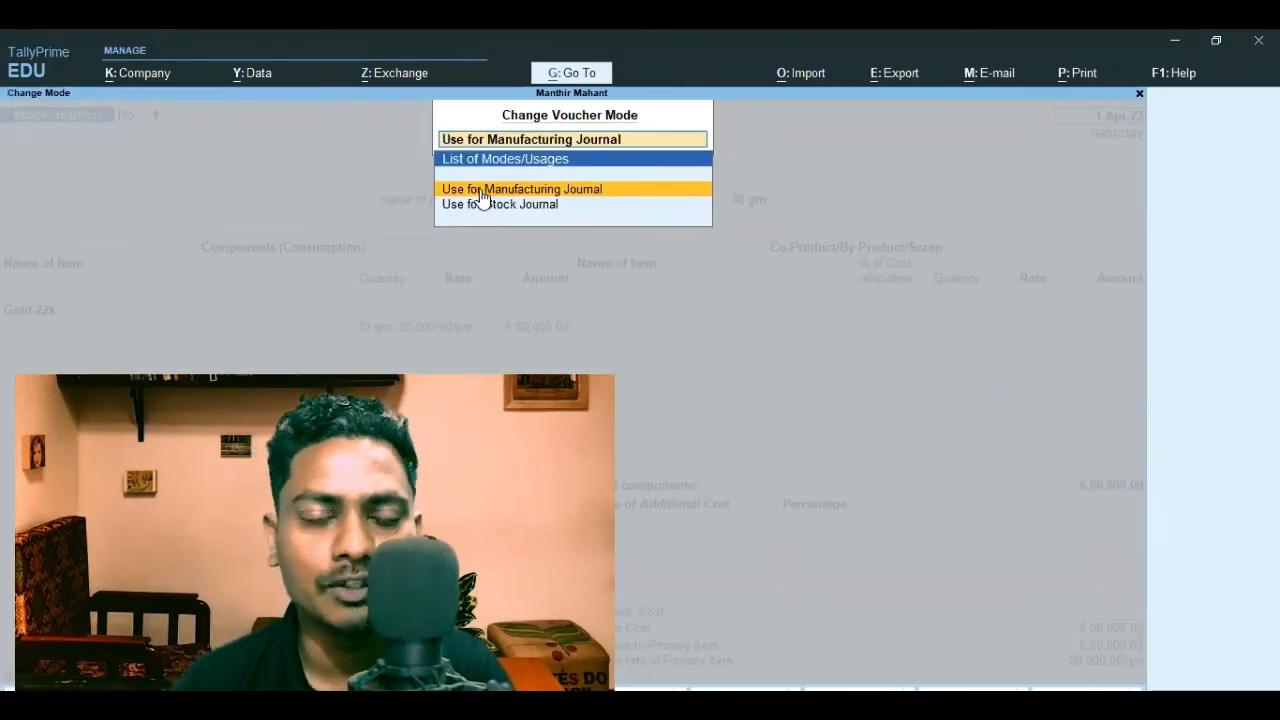
{"action": "key", "text": "Return"}
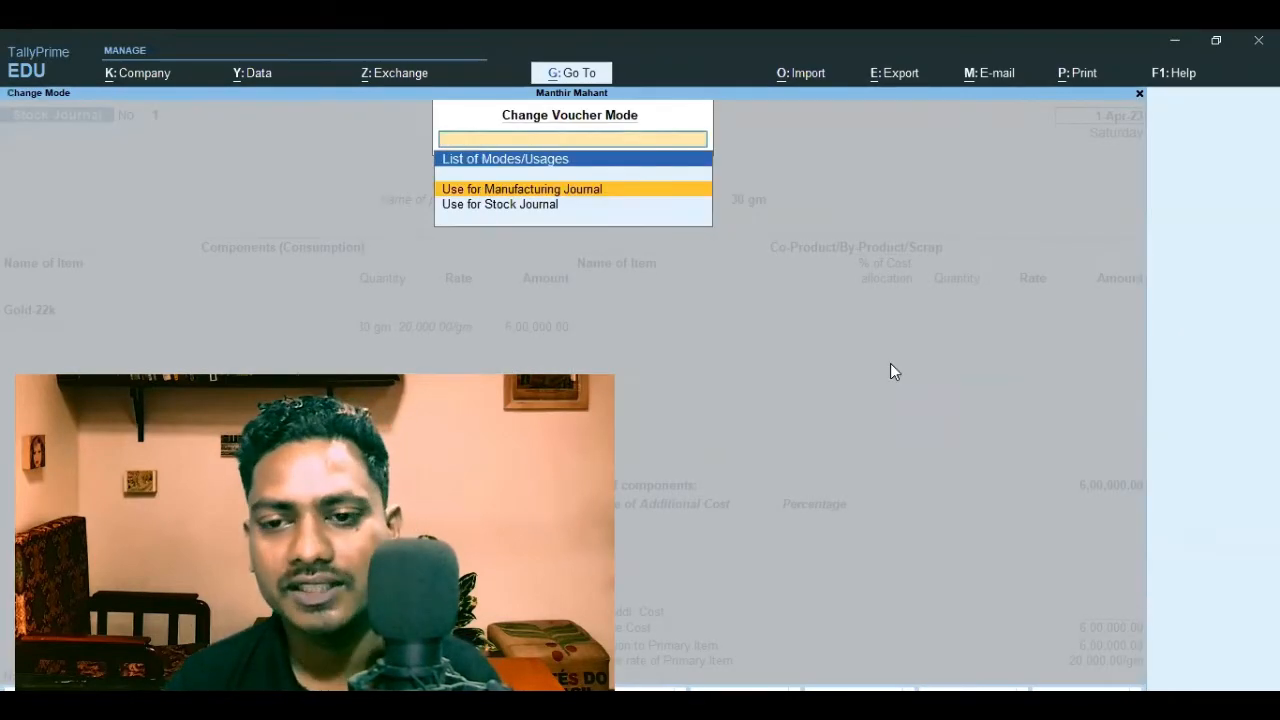
- Examine the group and units of the Gold Necklace-30GM stock item from the journal, then close it unchanged
{"action": "left_click", "coordinate": [524, 203]}
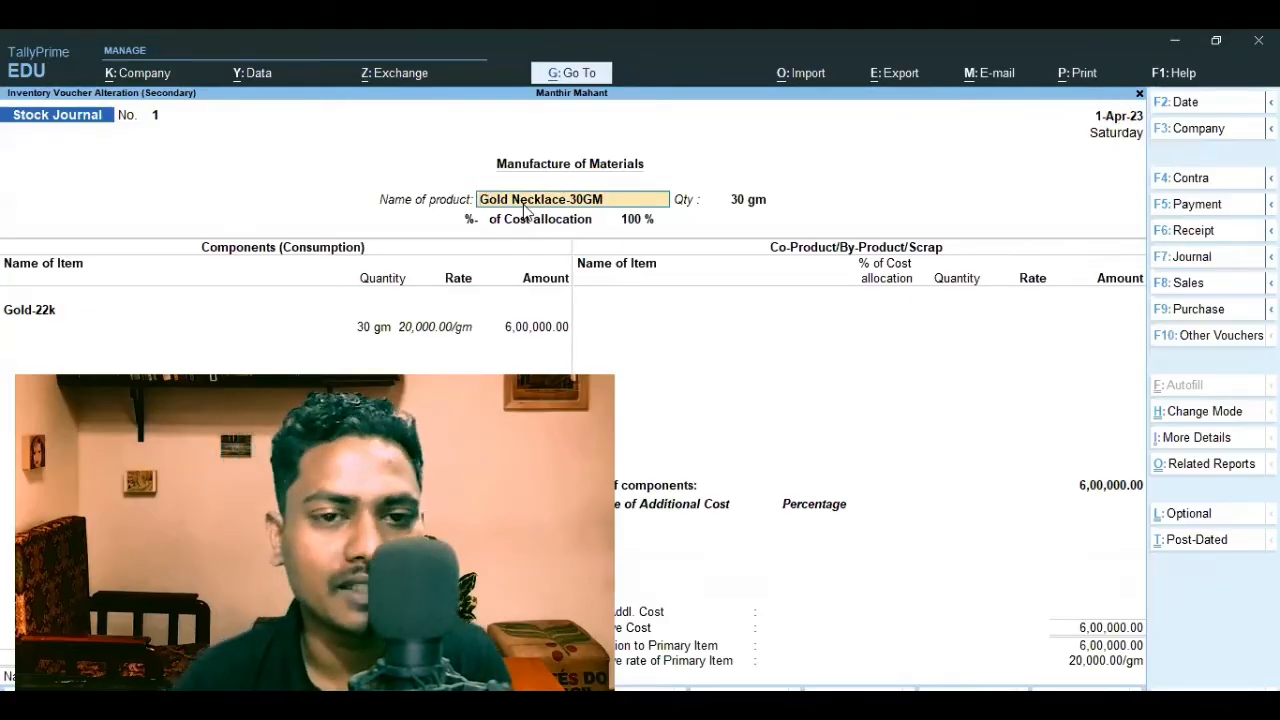
{"action": "key", "text": "ctrl"}
{"action": "key", "text": "ctrl+Return"}
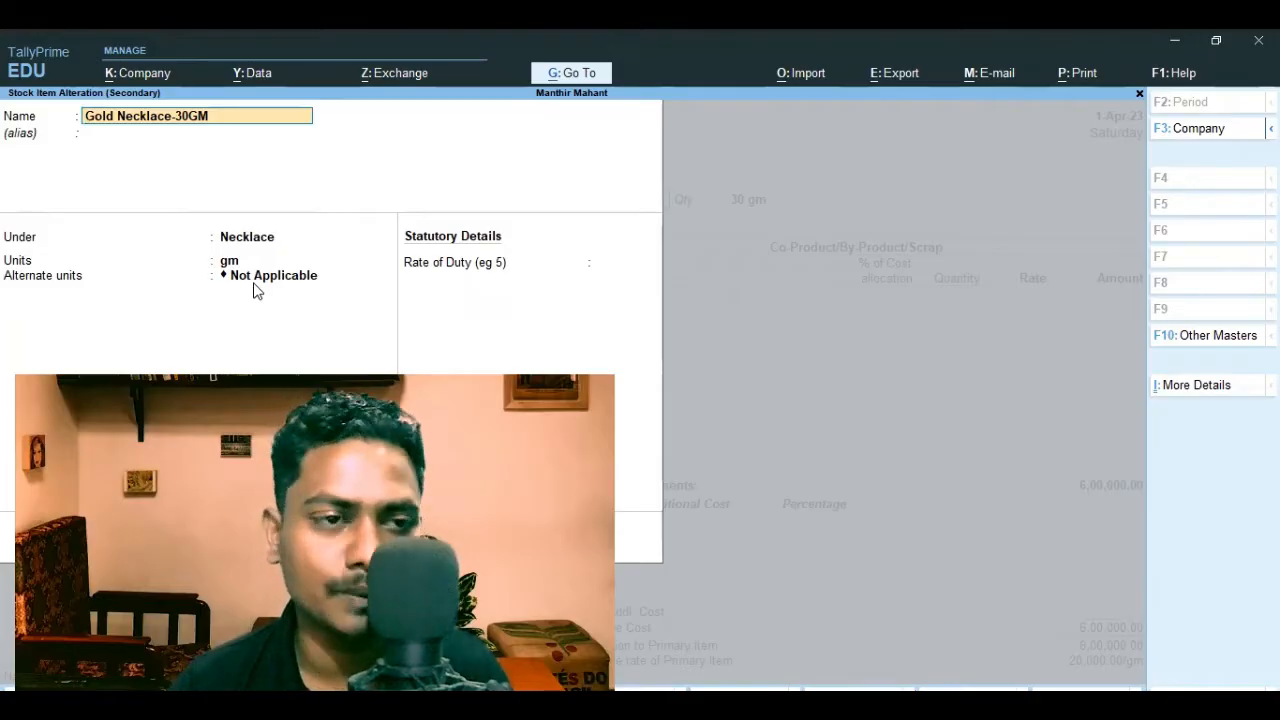
{"action": "key", "text": "BackSpace"}
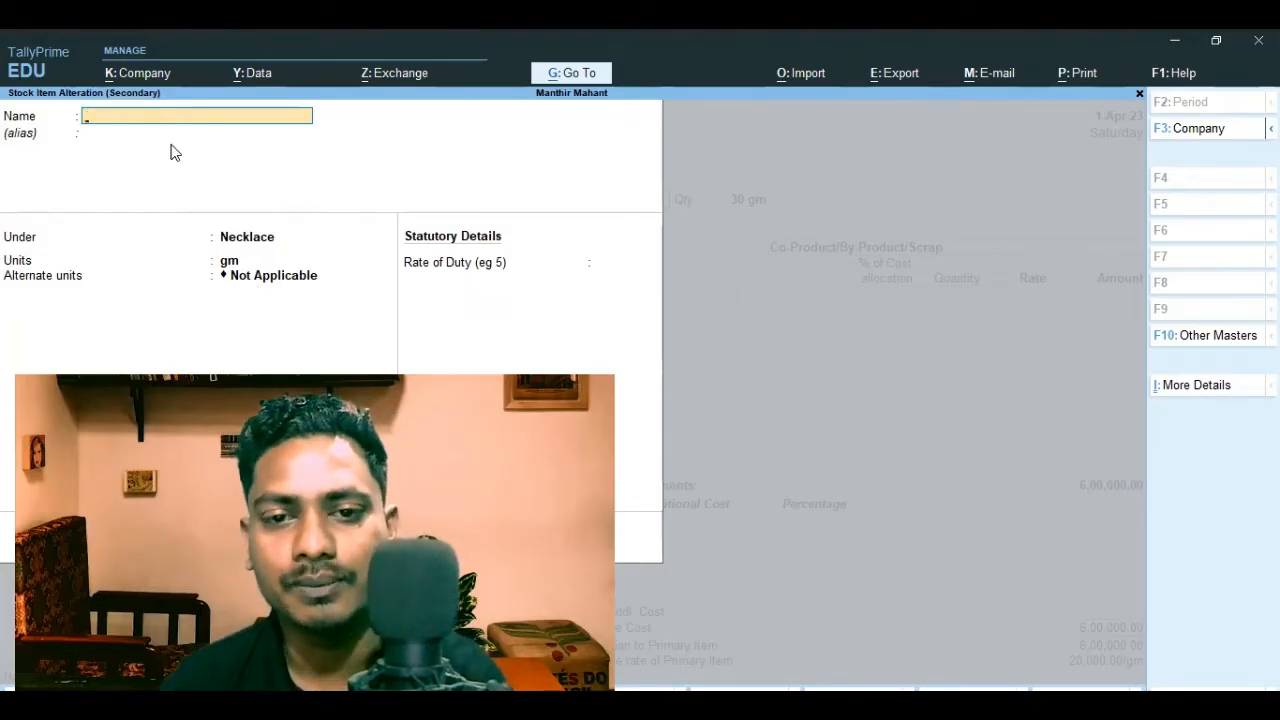
{"action": "key", "text": "Escape"}
- Go through the journal's product quantity, Gold-22k component, co-product and additional cost entries, keep them as they are, and accept the voucher
{"action": "key", "text": "Return"}
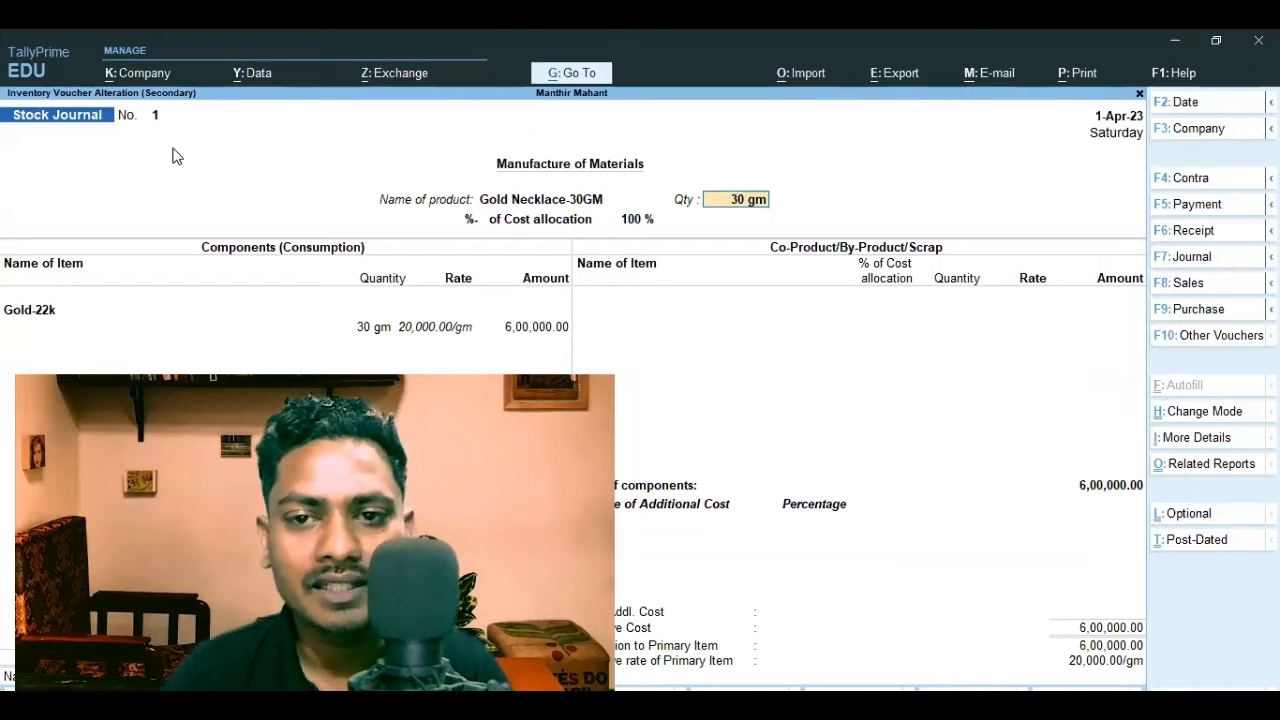
{"action": "key", "text": "Return"}
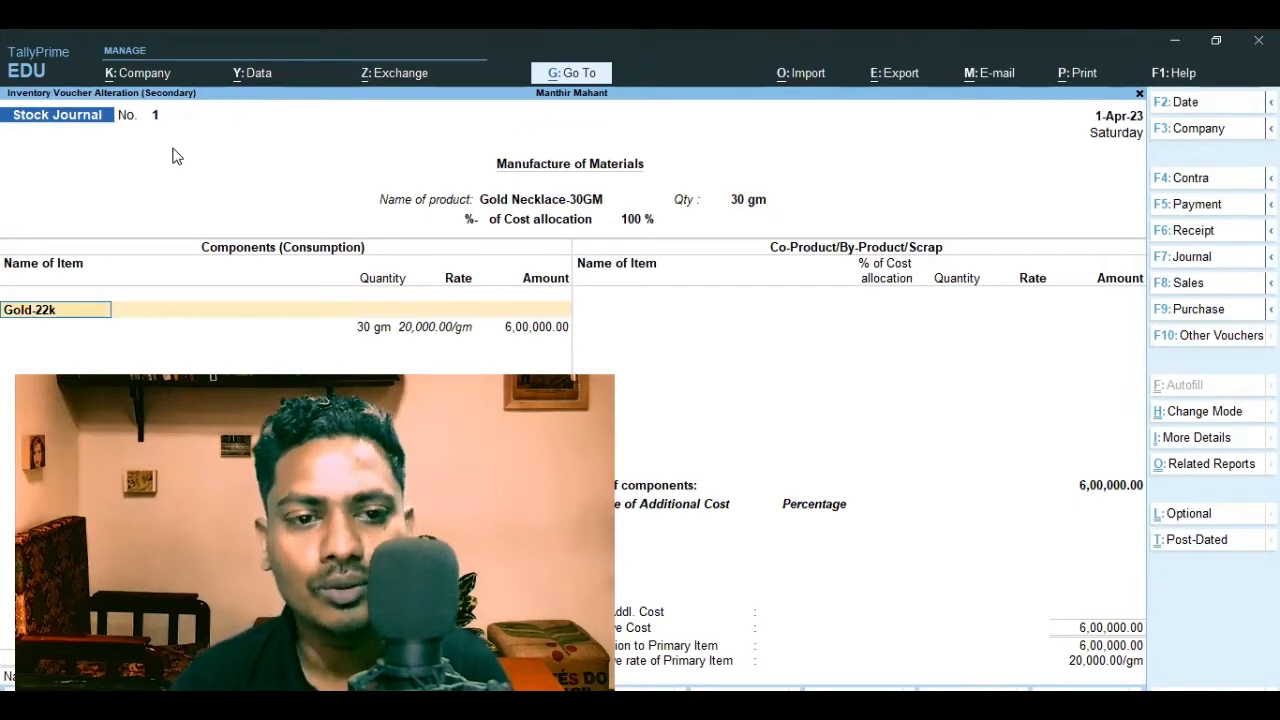
{"action": "key", "text": "Return"}
{"action": "key", "text": "Return"}
{"action": "key", "text": "Return"}
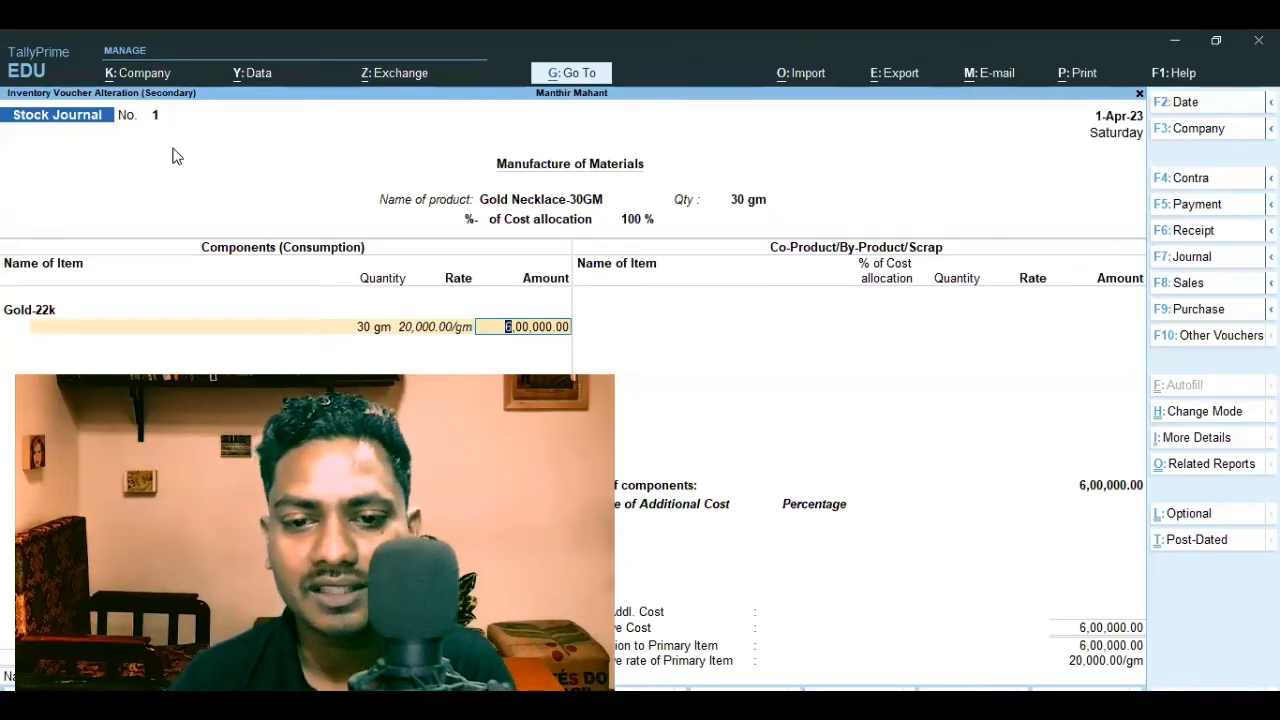
{"action": "key", "text": "Return"}
{"action": "key", "text": "Return"}
{"action": "key", "text": "Return"}
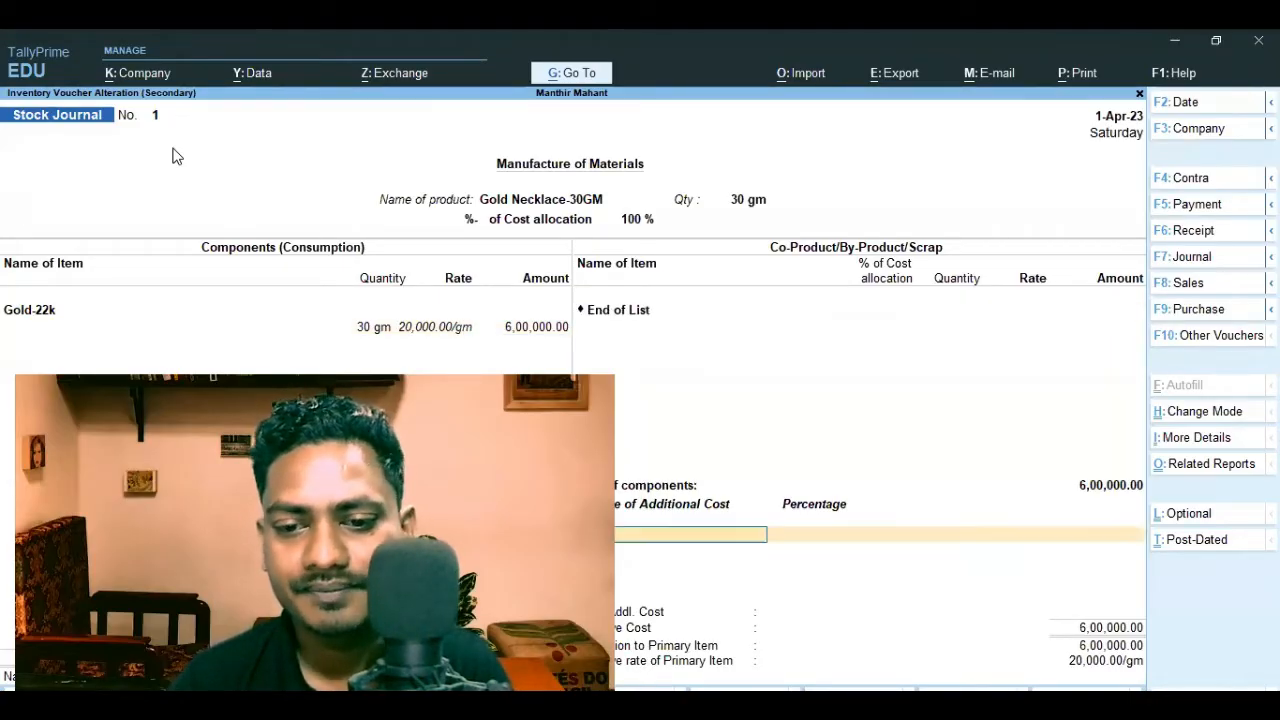
{"action": "key", "text": "Return"}
{"action": "key", "text": "Return"}
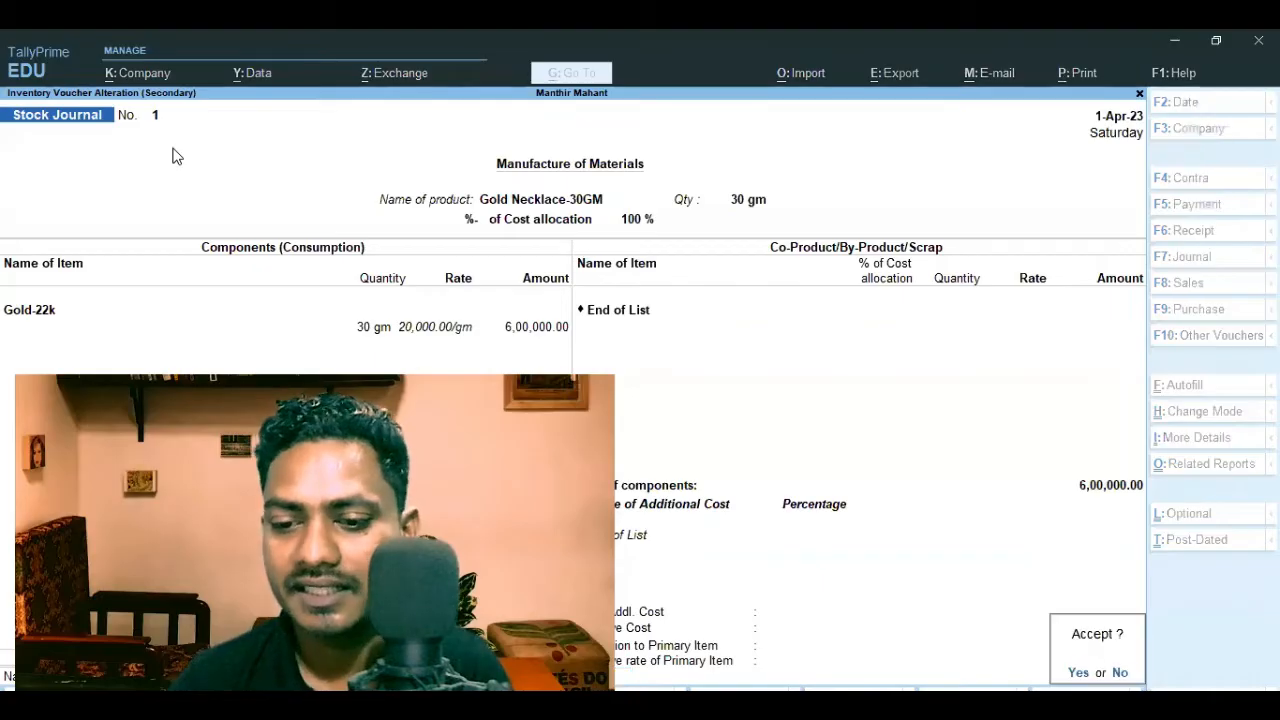
{"action": "key", "text": "Escape"}
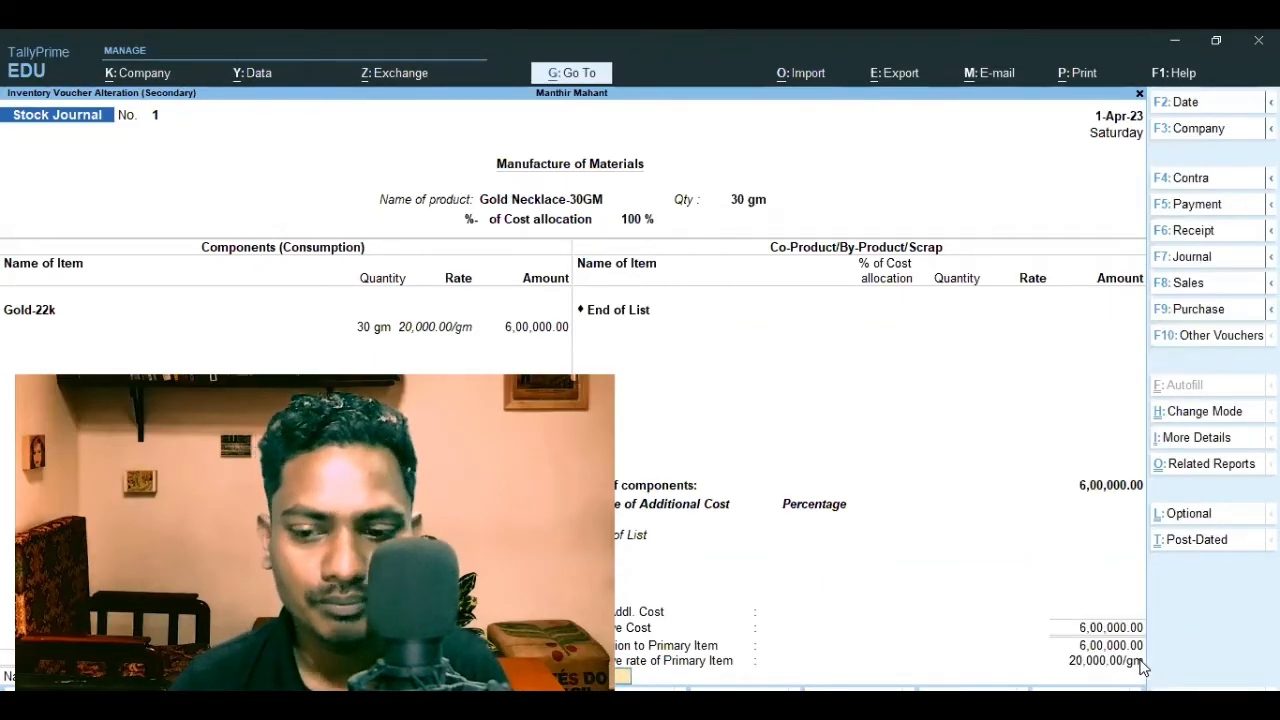
{"action": "key", "text": "ctrl+a"}
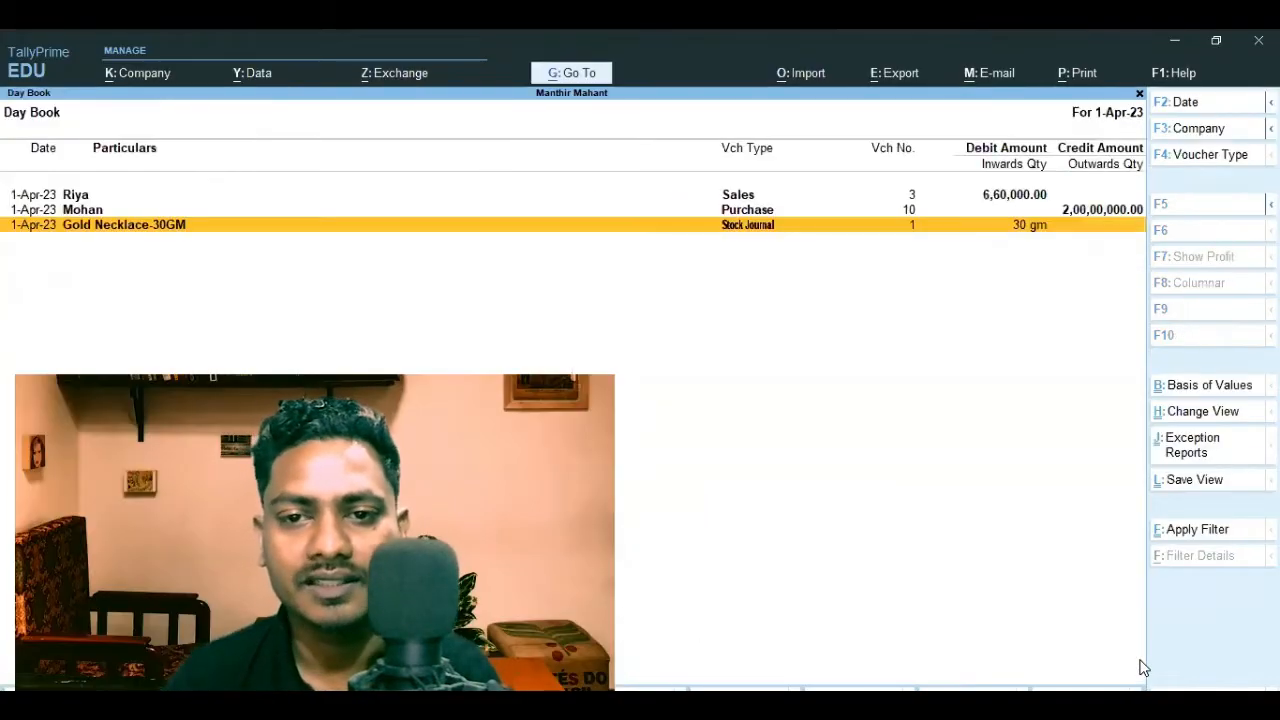
- Open the sales voucher No. 3 from the Day Book
{"action": "key", "text": "Escape"}
{"action": "key", "text": "Return"}
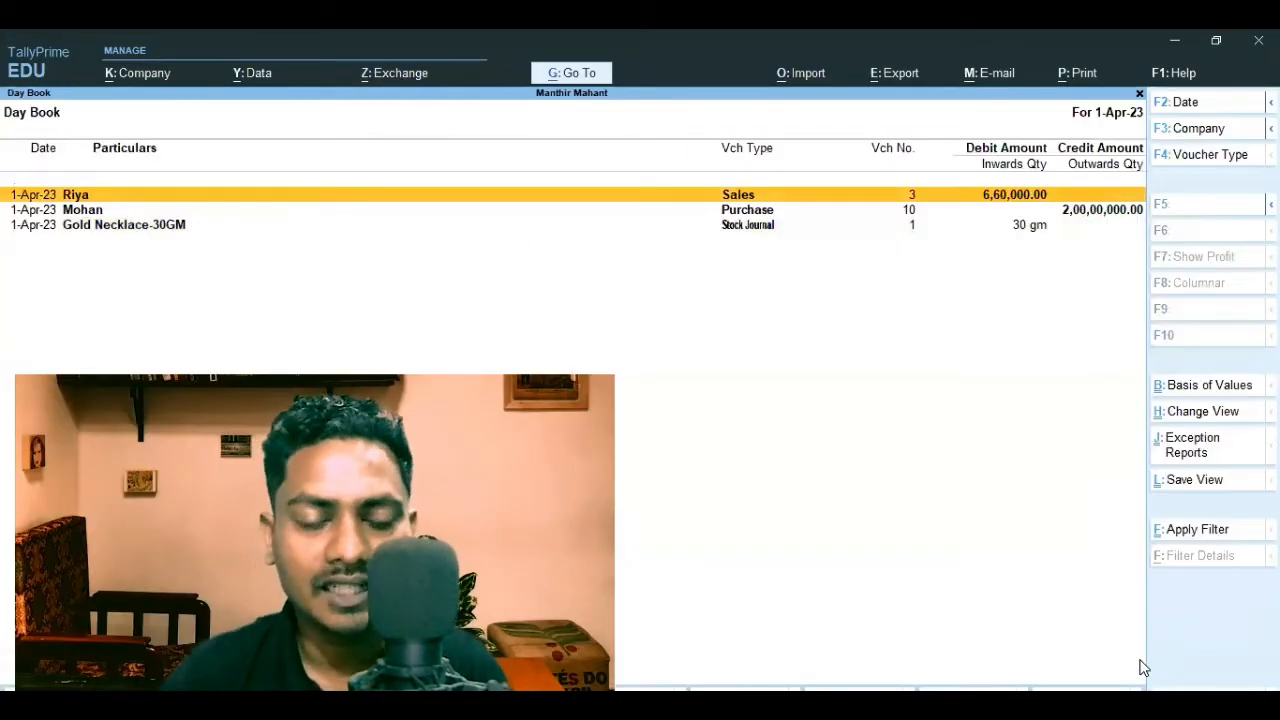
{"action": "key", "text": "Return"}
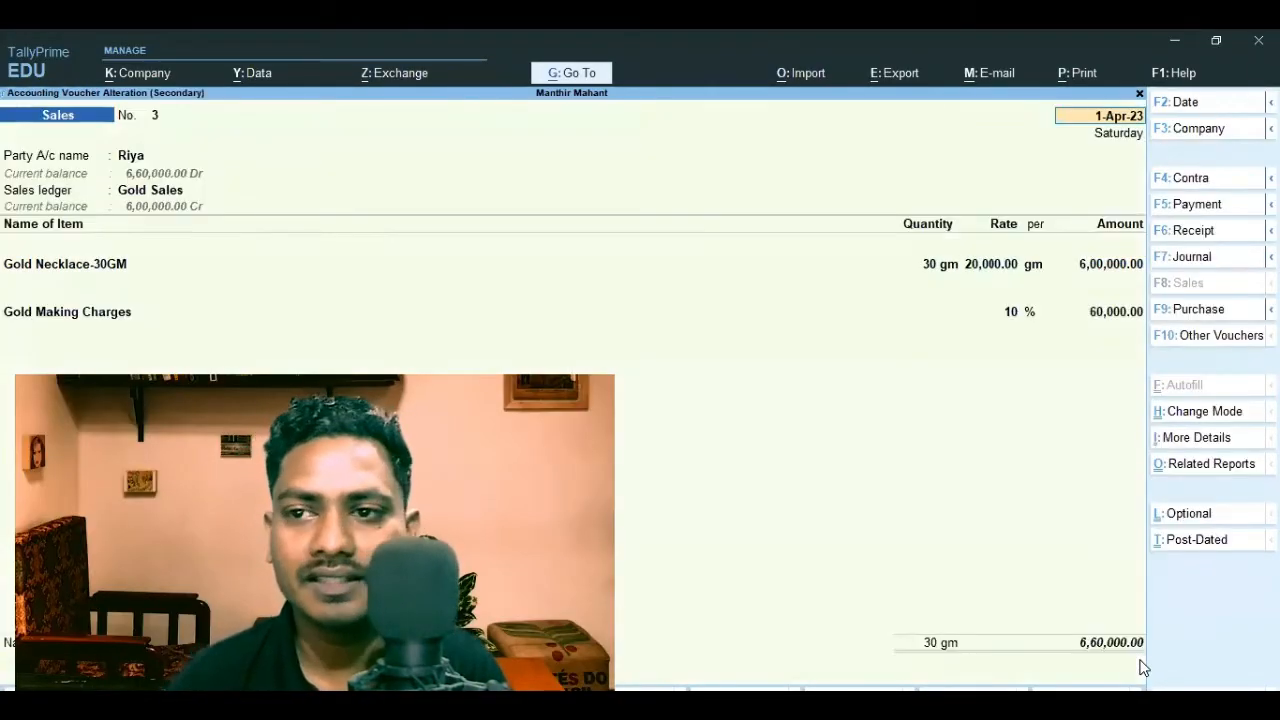
- Examine the group, credit period and mailing details in the sales party's ledger master, then close it unchanged
{"action": "left_click", "coordinate": [137, 159]}
{"action": "key", "text": "ctrl+Return"}
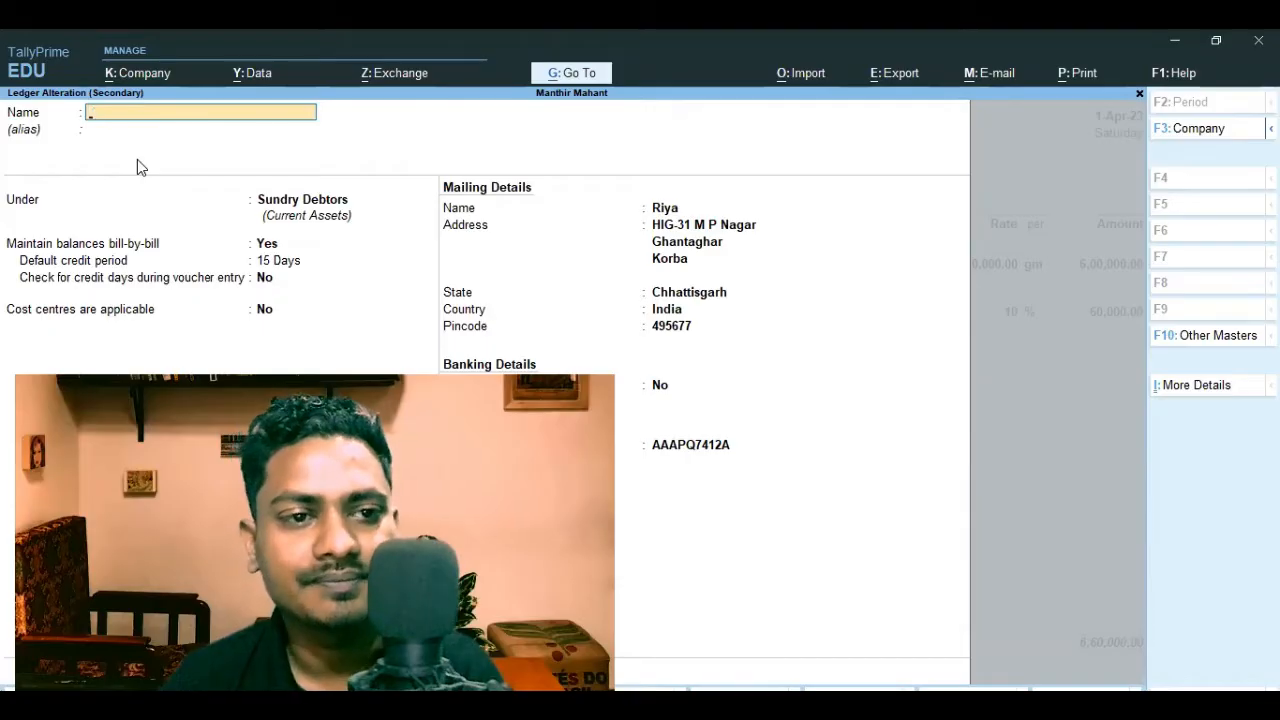
{"action": "key", "text": "Escape"}
- Examine the Gold Sales ledger master and its group from the sales voucher, then close it without saving
{"action": "key", "text": "Return"}
{"action": "key", "text": "ctrl+Return"}
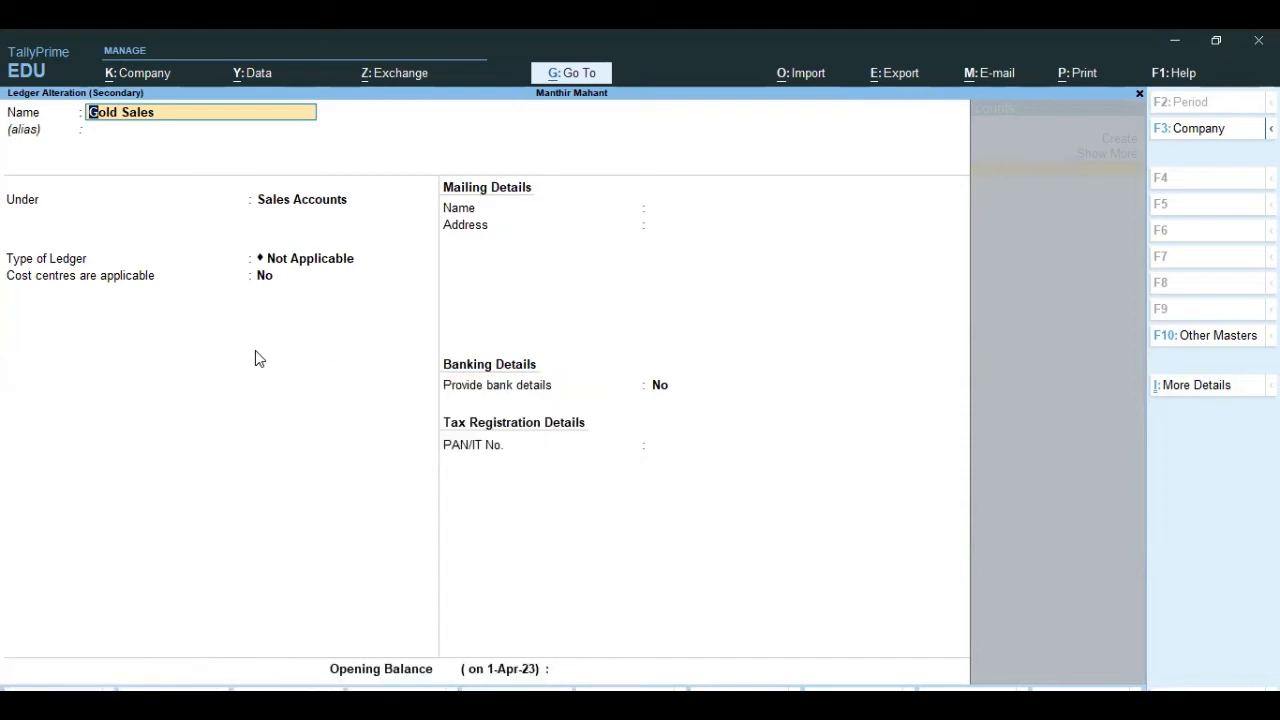
{"action": "key", "text": "Return"}
{"action": "key", "text": "Return"}
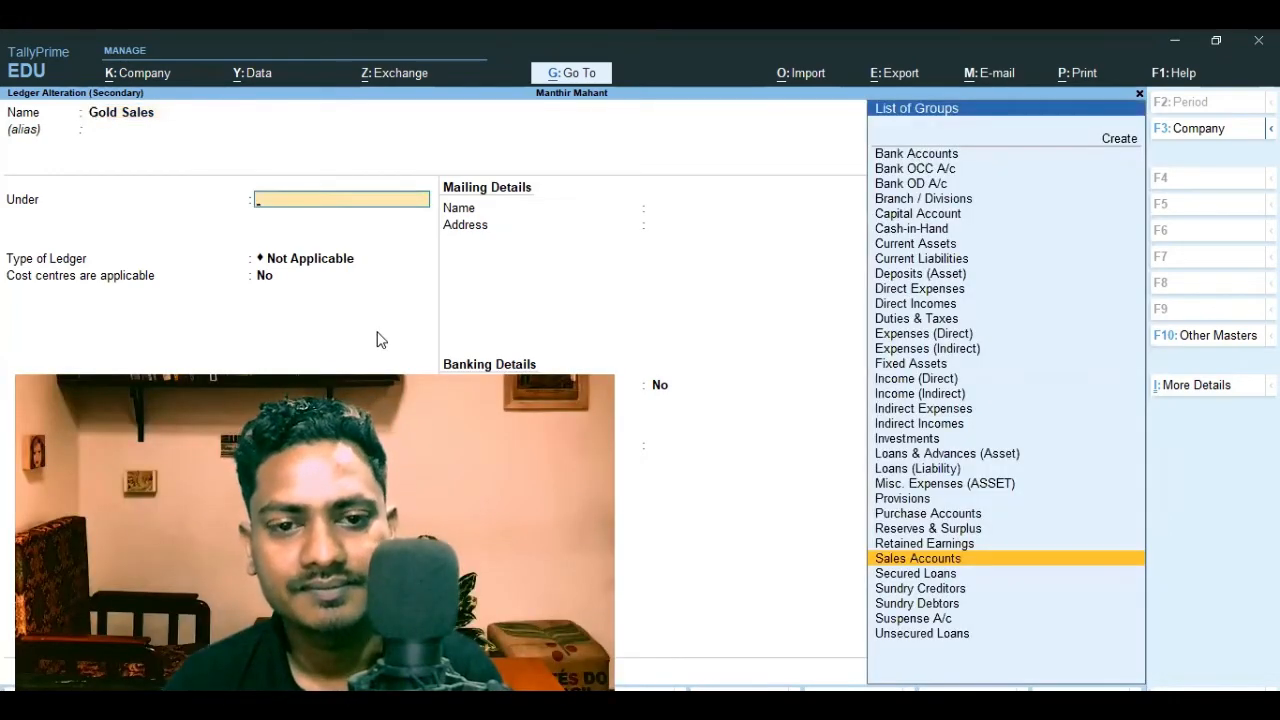
{"action": "key", "text": "Escape"}
{"action": "key", "text": "y"}
- Review the Gold Necklace-30GM stock item from the sales voucher's item line and close it unchanged
{"action": "left_click", "coordinate": [50, 263]}
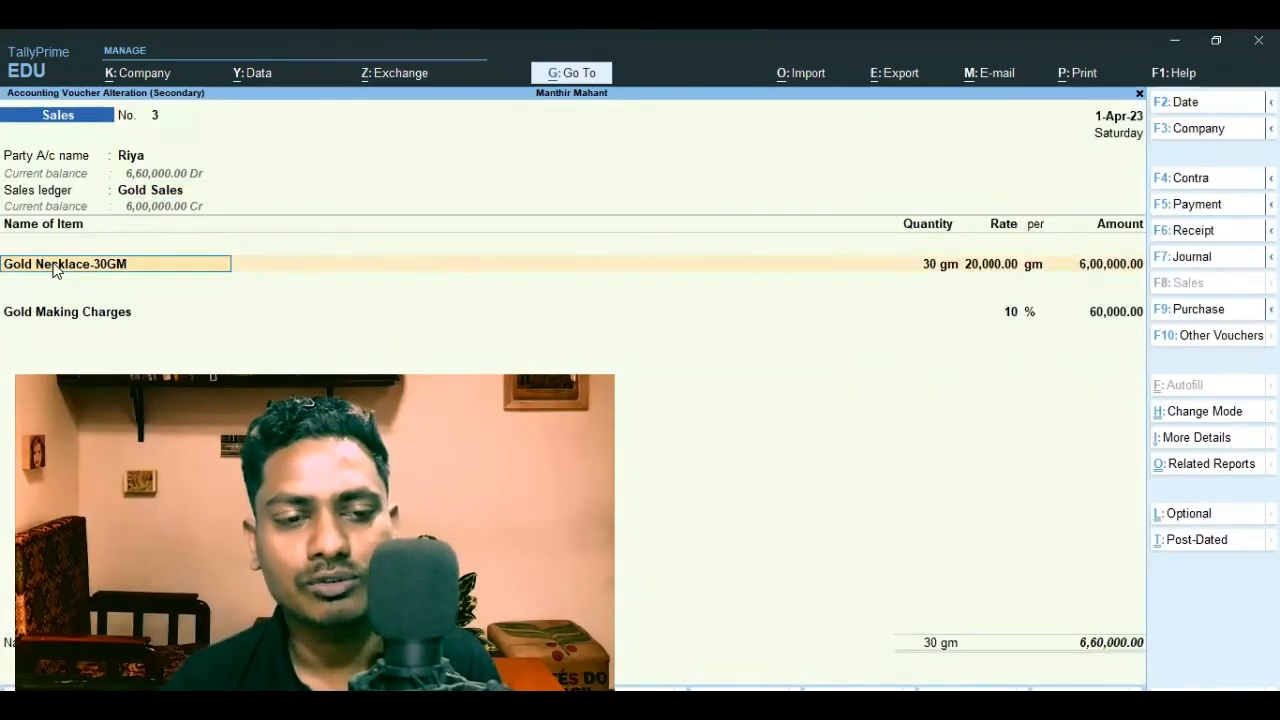
{"action": "key", "text": "ctrl+Return"}
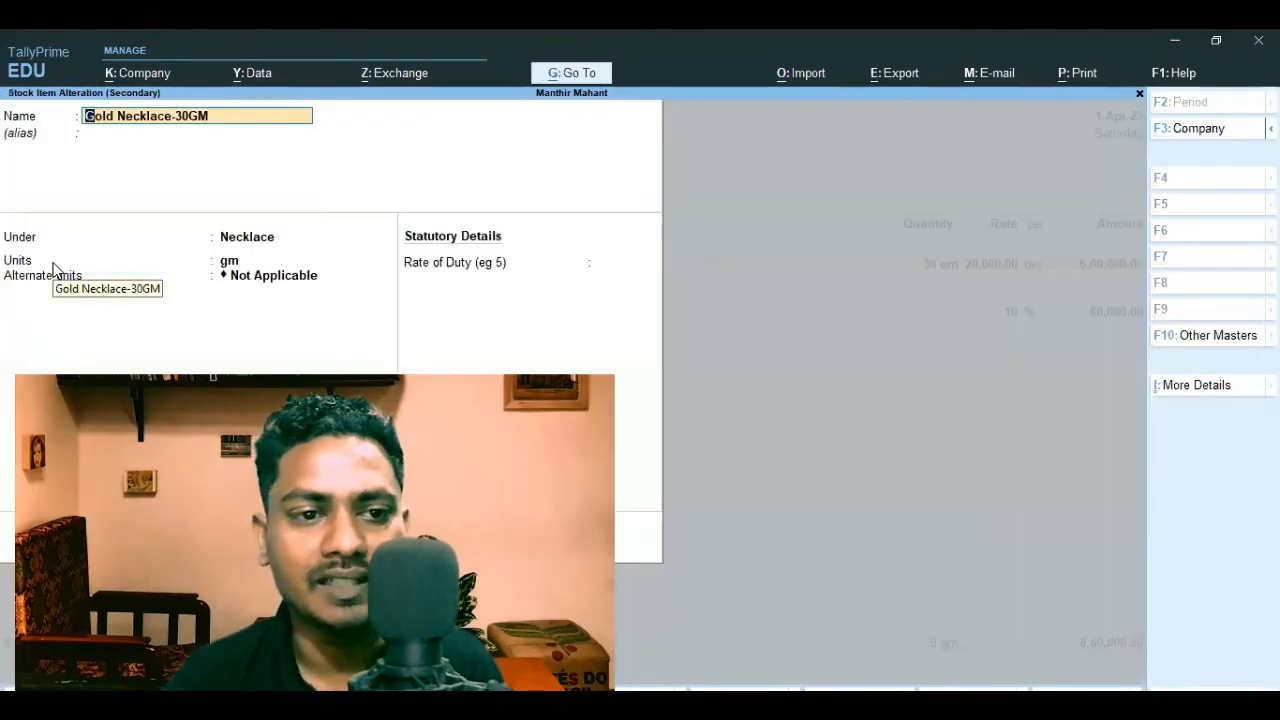
{"action": "key", "text": "Escape"}
- Check the quantity, rate, unit and amount on the Gold Necklace-30GM line of the sales voucher
{"action": "key", "text": "Return"}
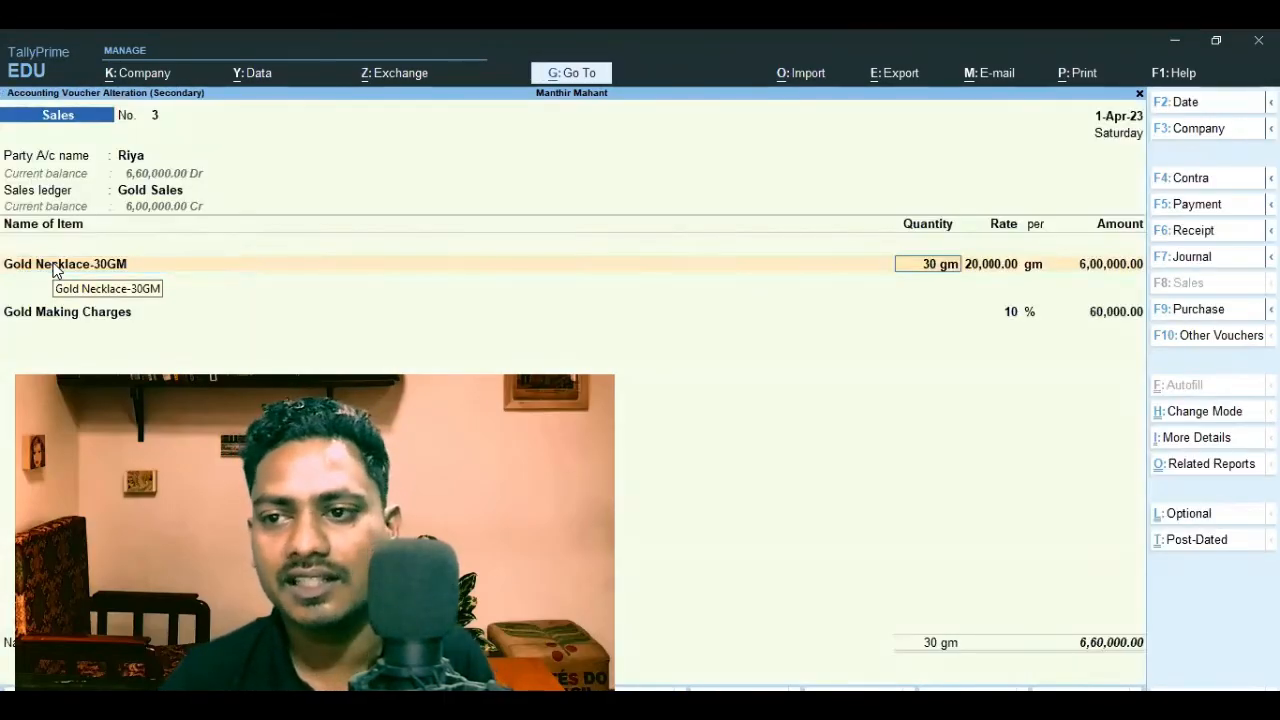
{"action": "key", "text": "Return"}
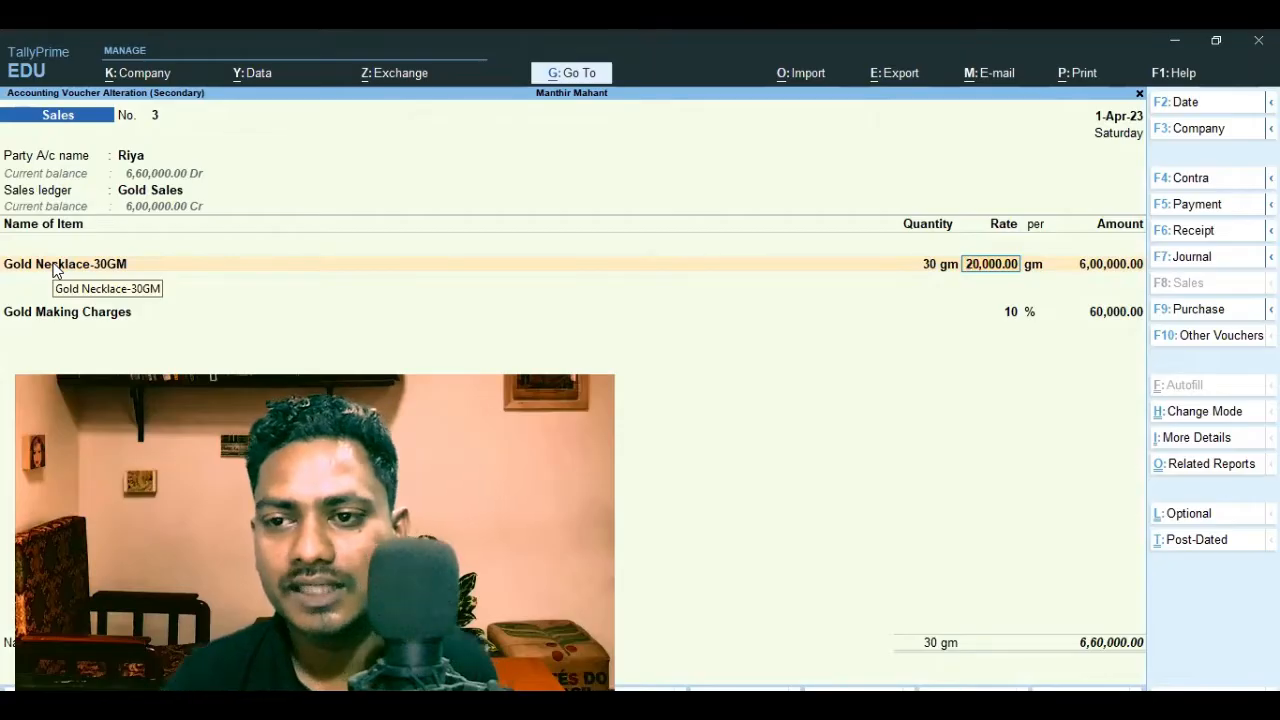
{"action": "key", "text": "Return"}
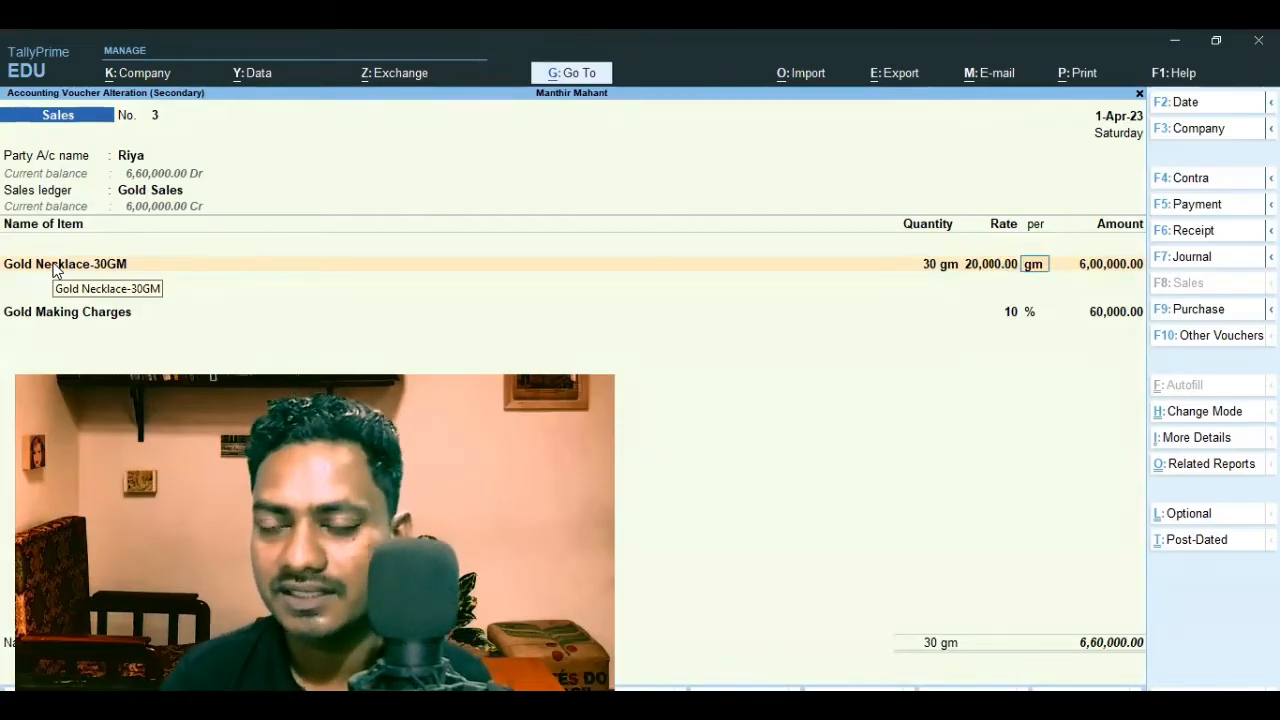
{"action": "key", "text": "Return"}
{"action": "key", "text": "Return"}
{"action": "key", "text": "Return"}
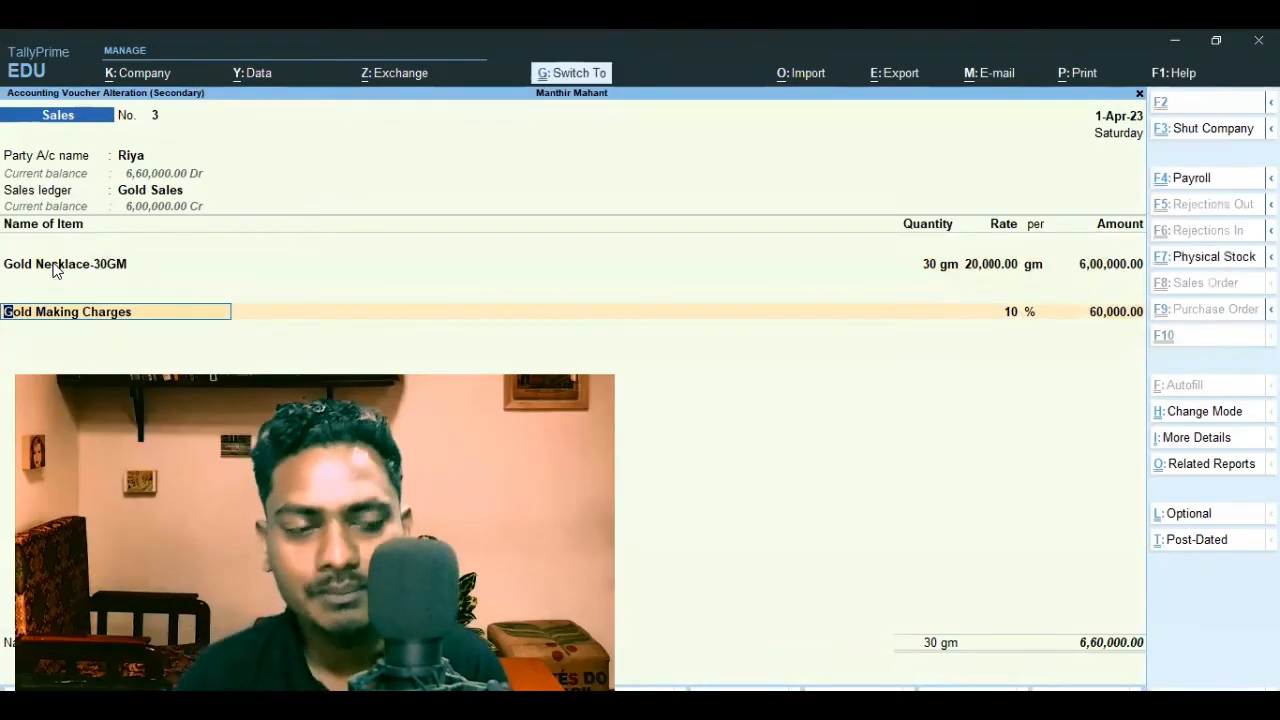
- Examine the Gold Making Charges ledger master and its group from the sales voucher, then close it unchanged
{"action": "key", "text": "ctrl+Return"}
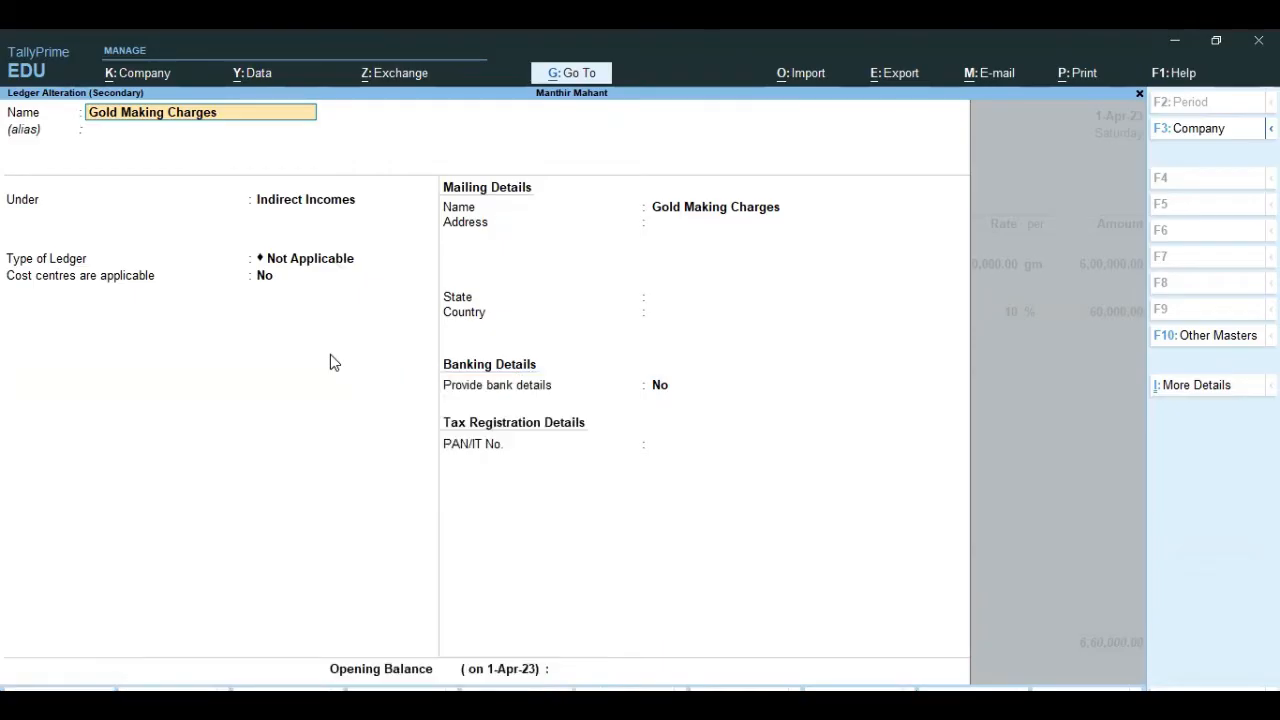
{"action": "left_click", "coordinate": [870, 383]}
{"action": "key", "text": "ctrl+a"}
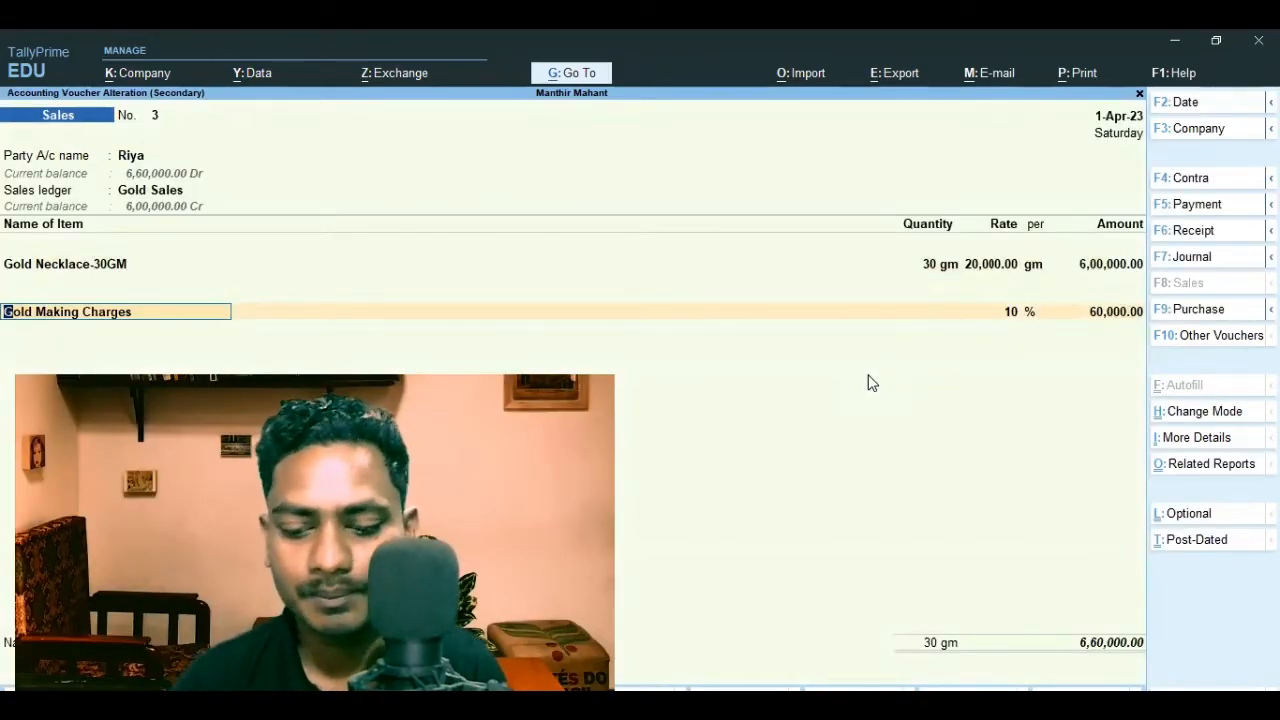
- Try making-charge rates of 5%, 10% and 8% on the sales voucher's Gold Making Charges line
{"action": "key", "text": "Return"}
{"action": "type", "text": "5"}
{"action": "key", "text": "Return"}
{"action": "key", "text": "BackSpace"}
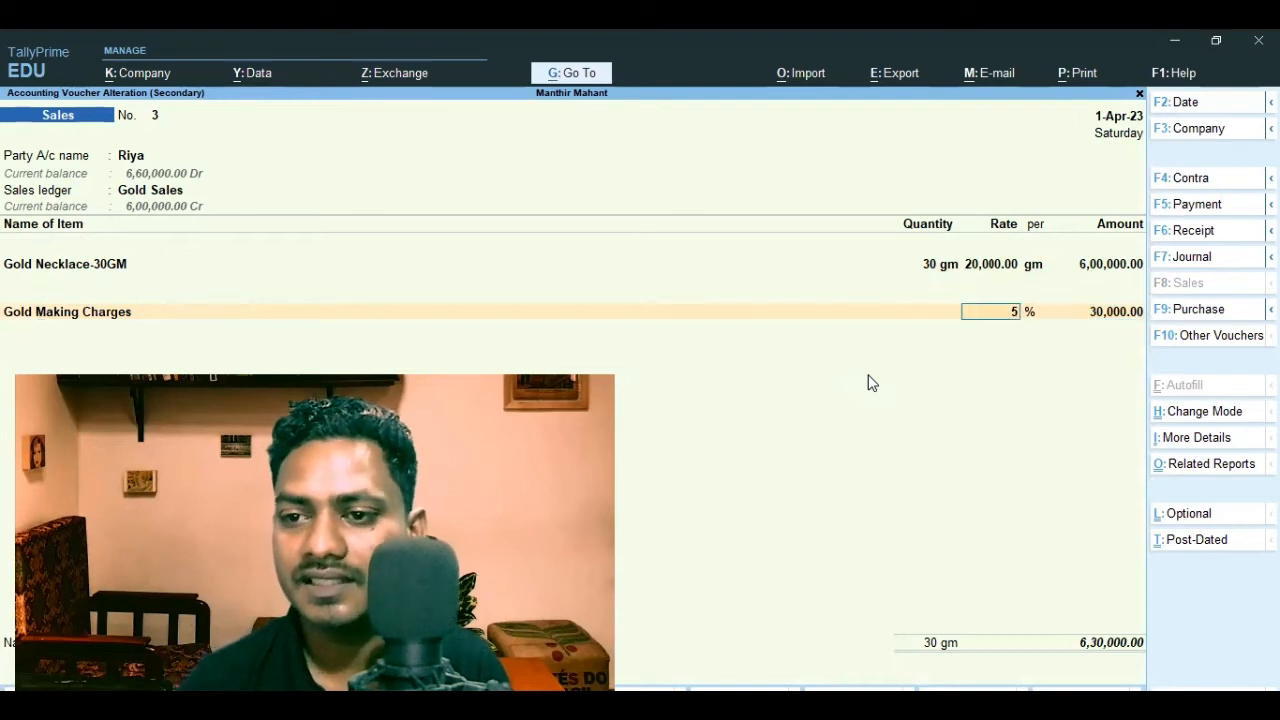
{"action": "type", "text": "10"}
{"action": "key", "text": "Return"}
{"action": "key", "text": "BackSpace"}
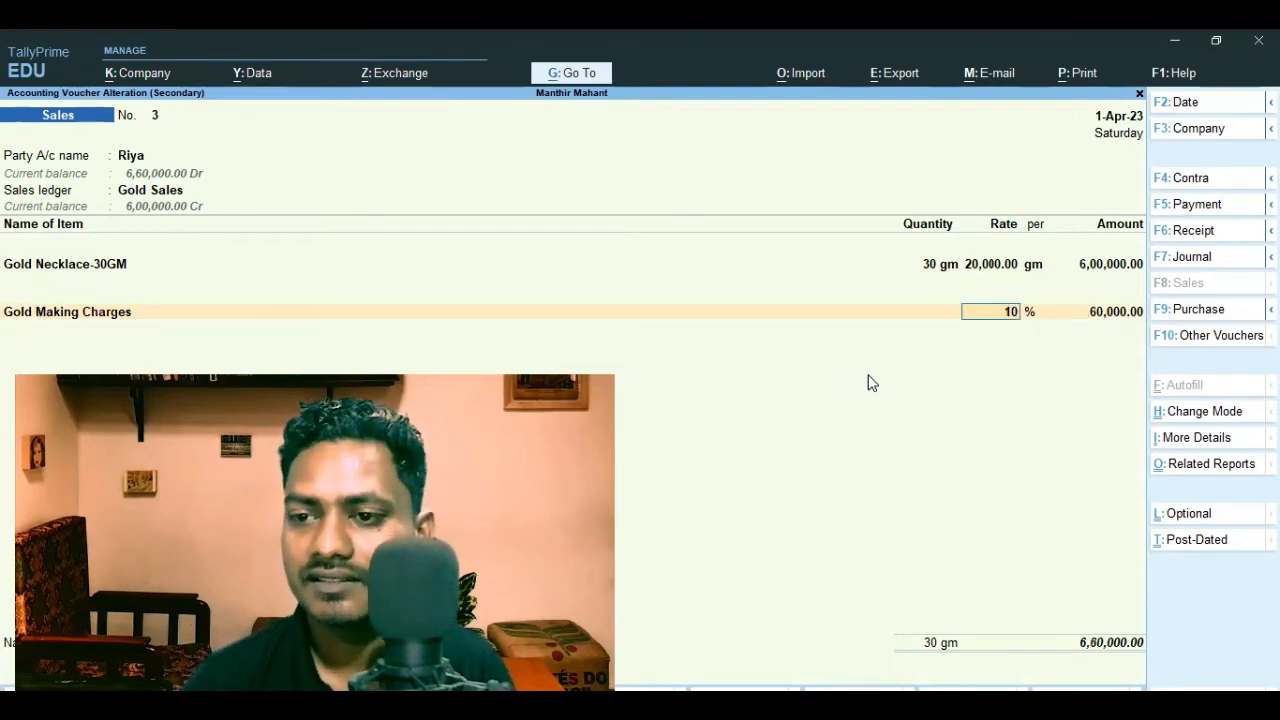
{"action": "type", "text": "8"}
{"action": "key", "text": "Return"}
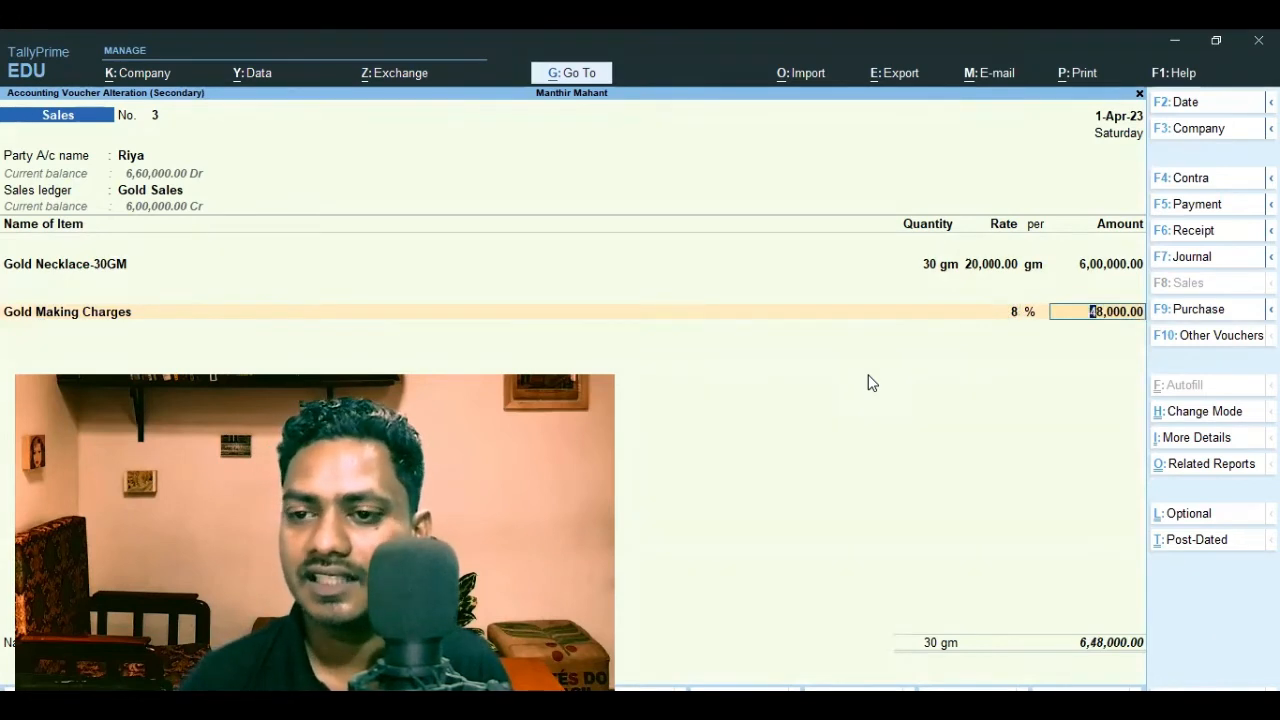
- Clear the Gold Making Charges percentage and enter the charge as a direct amount of 60,000
{"action": "key", "text": "BackSpace"}
{"action": "key", "text": "BackSpace"}
{"action": "key", "text": "Return"}
{"action": "type", "text": "6"}
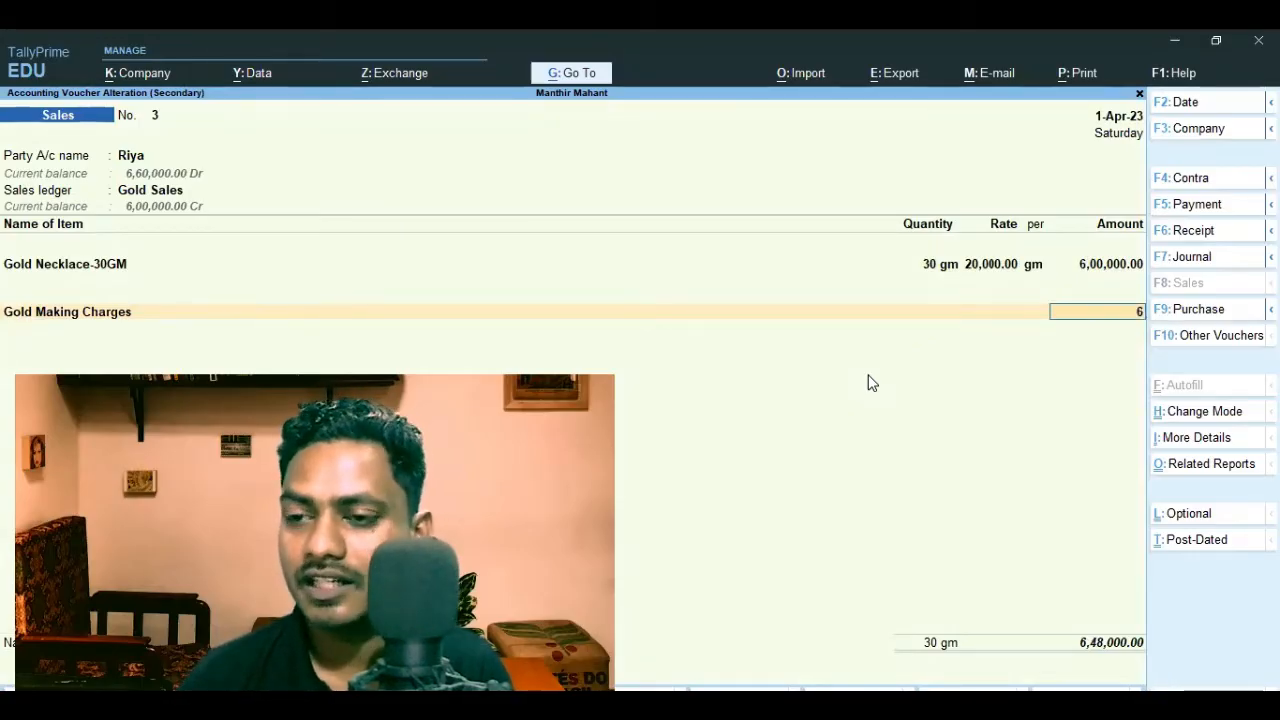
{"action": "type", "text": "0,000000"}
{"action": "key", "text": "Return"}
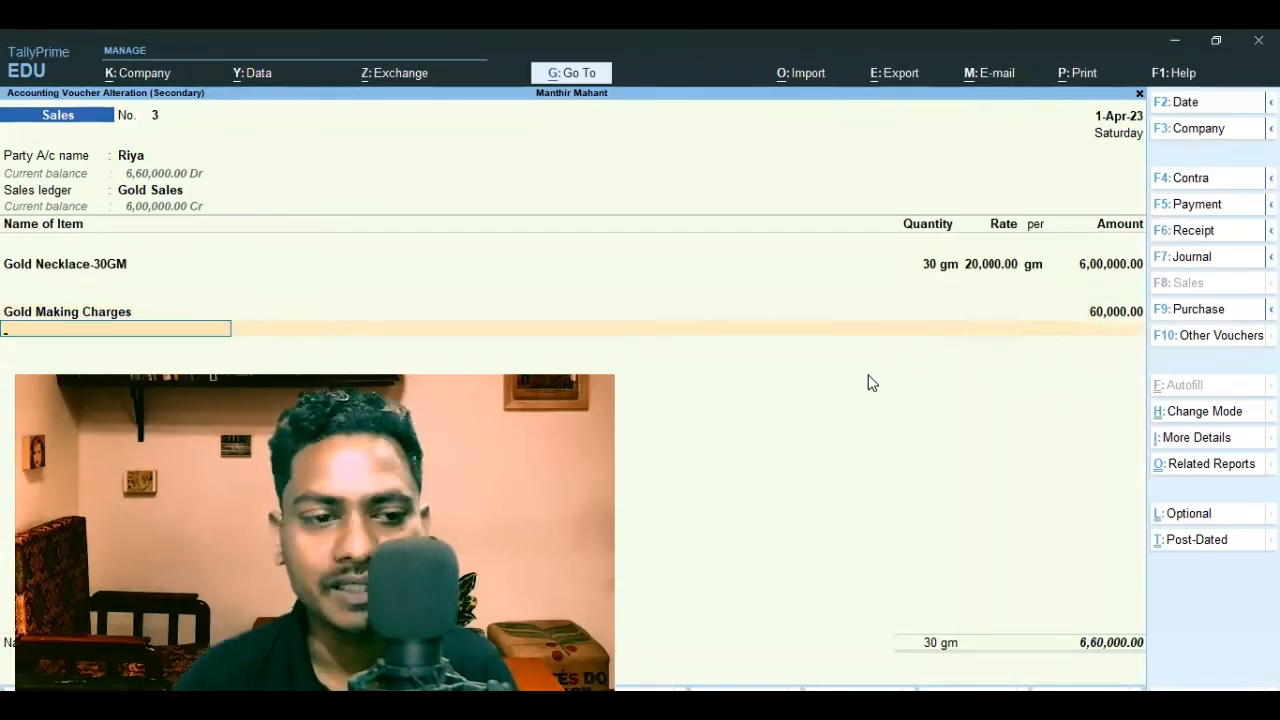
- Set the Gold Making Charges rate back to 10%
{"action": "key", "text": "BackSpace"}
{"action": "key", "text": "BackSpace"}
{"action": "type", "text": "10"}
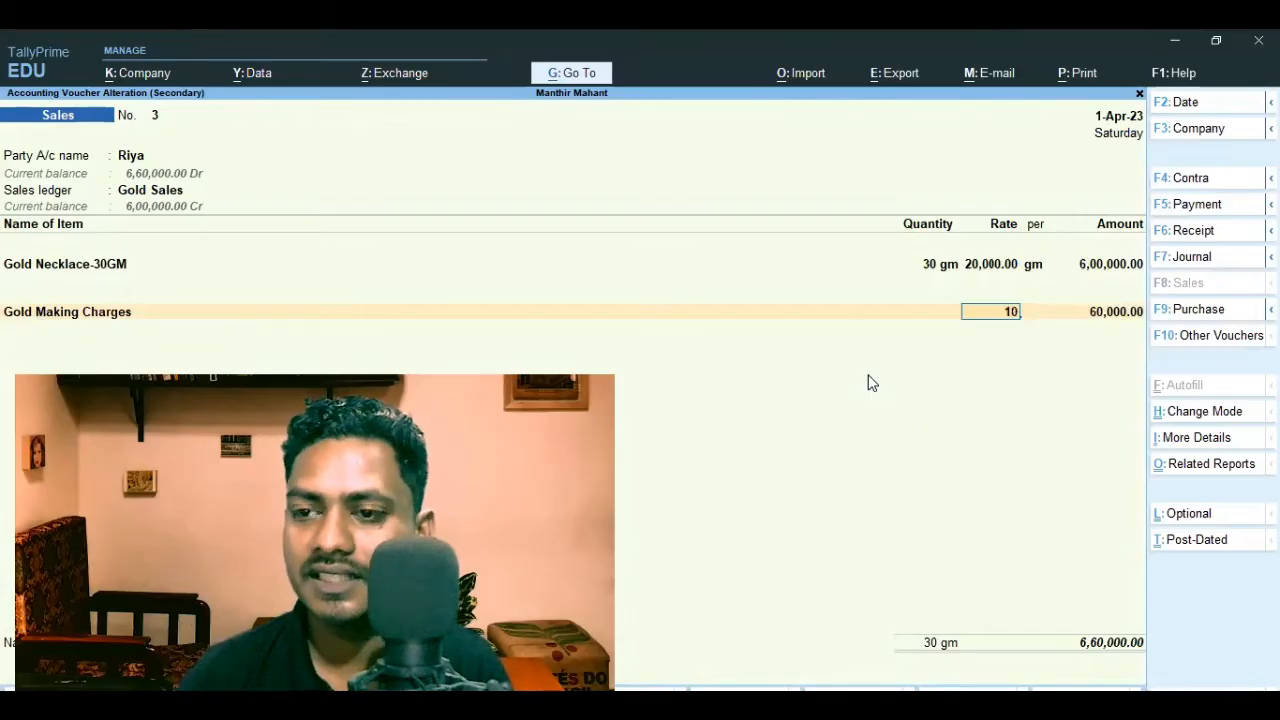
{"action": "key", "text": "Return"}
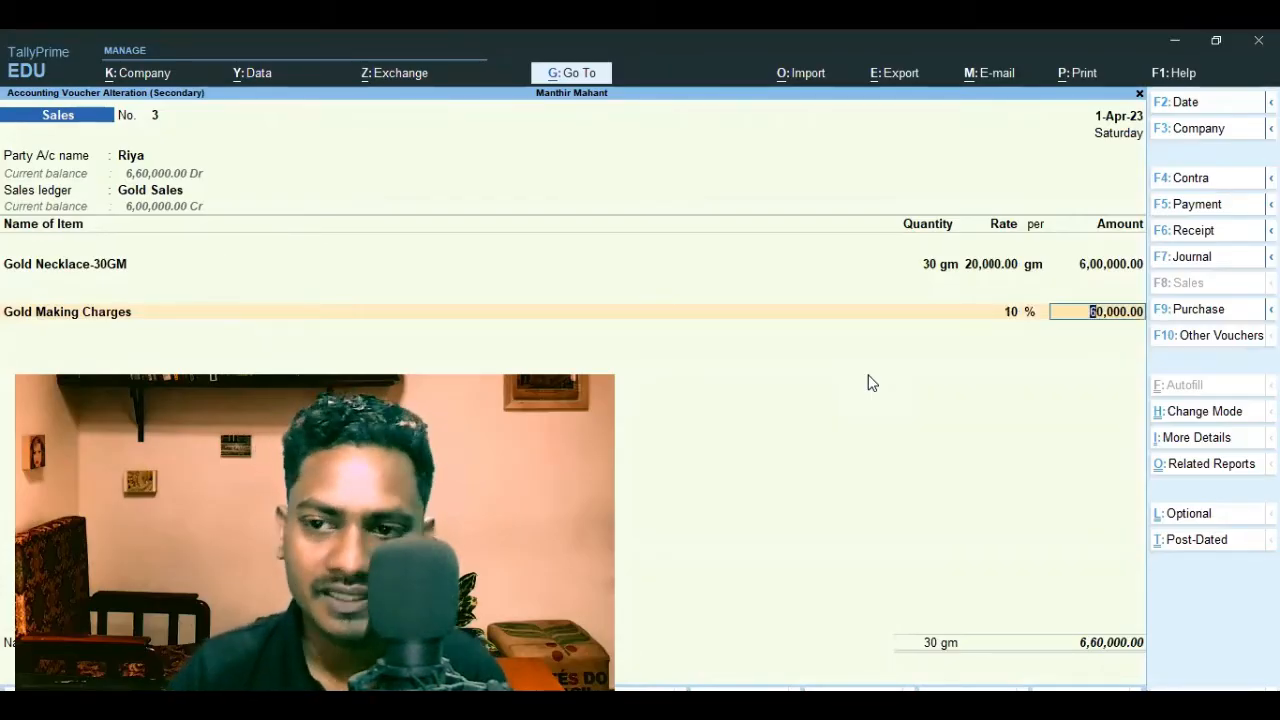
- Preview the printed invoice for the sales voucher at enlarged size, then leave the preview and the voucher without saving
{"action": "left_click", "coordinate": [1078, 73]}
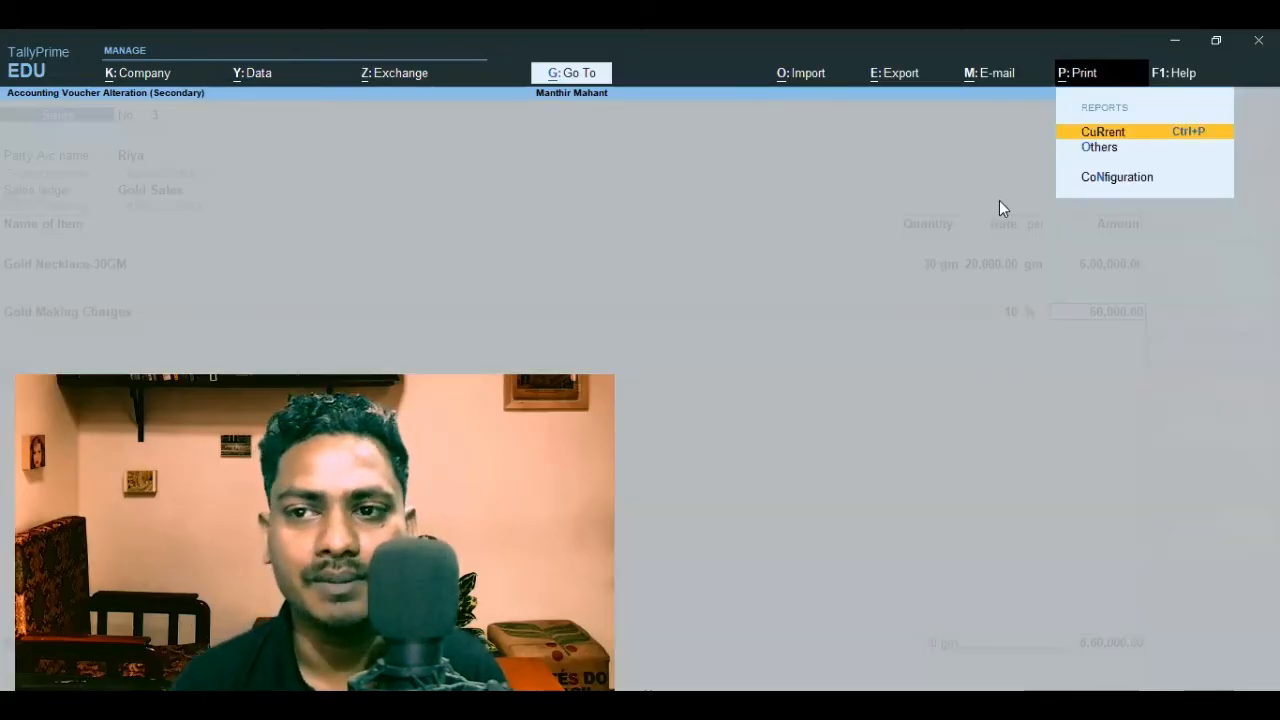
{"action": "left_click", "coordinate": [1096, 130]}
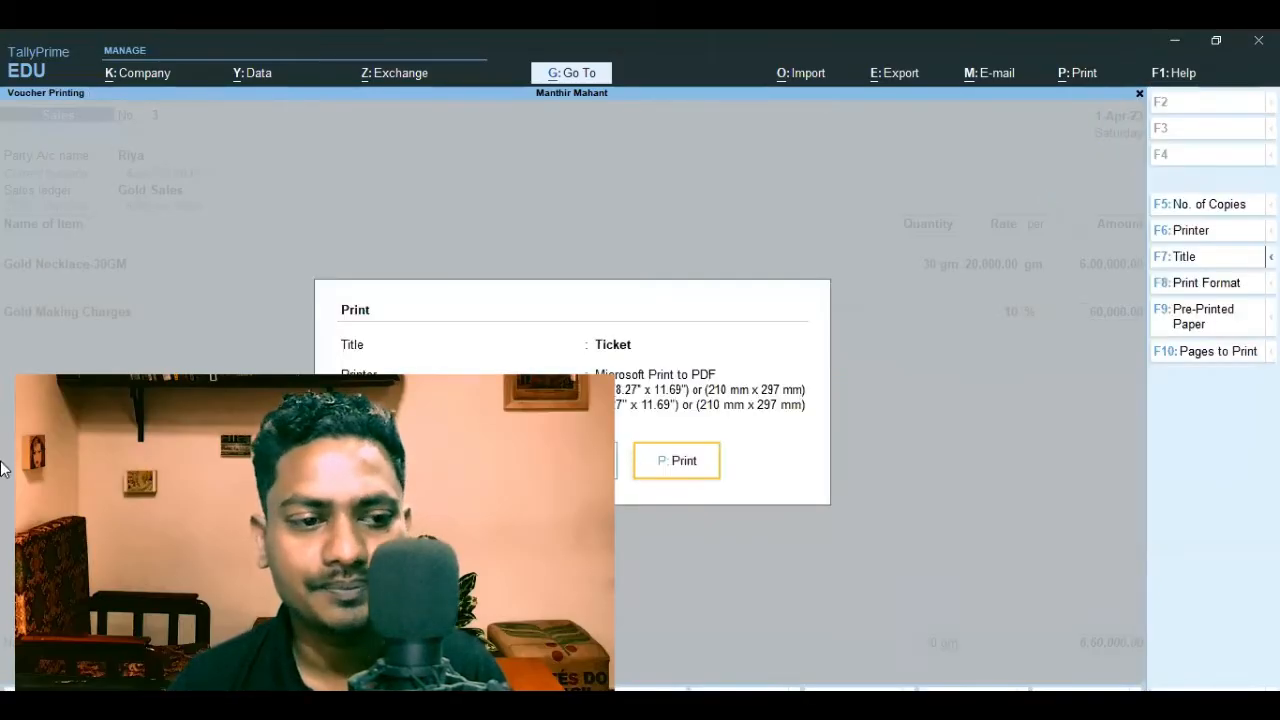
{"action": "left_click", "coordinate": [609, 463]}
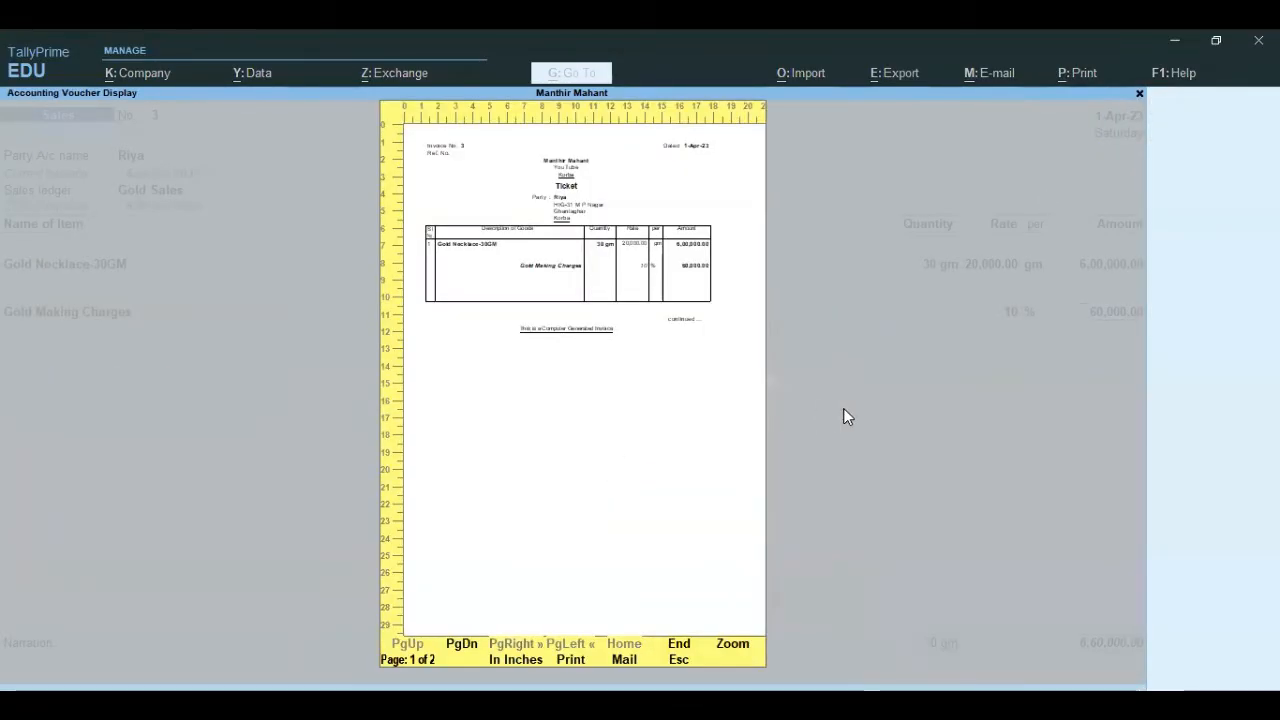
{"action": "left_click", "coordinate": [732, 645]}
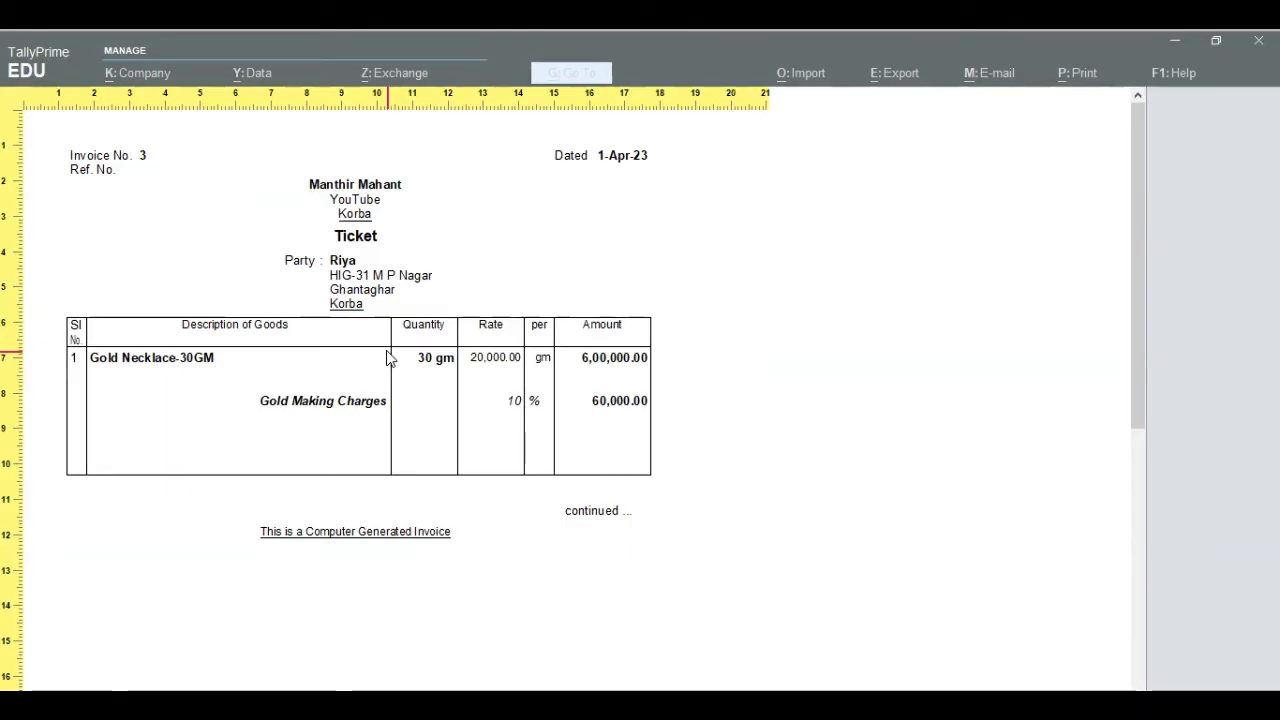
{"action": "scroll", "coordinate": [463, 449], "scroll_direction": "down", "scroll_amount": 4}
{"action": "scroll", "coordinate": [463, 449], "scroll_direction": "up", "scroll_amount": 3}
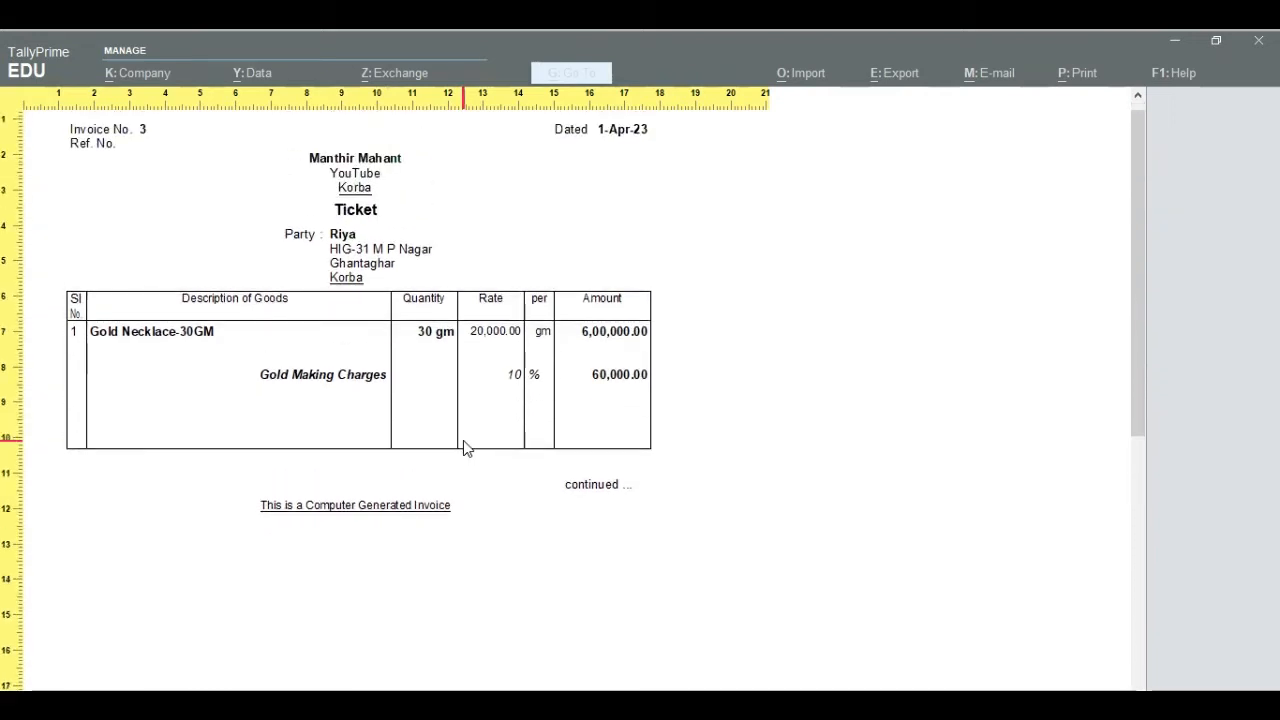
{"action": "key", "text": "Escape"}
{"action": "key", "text": "Escape"}
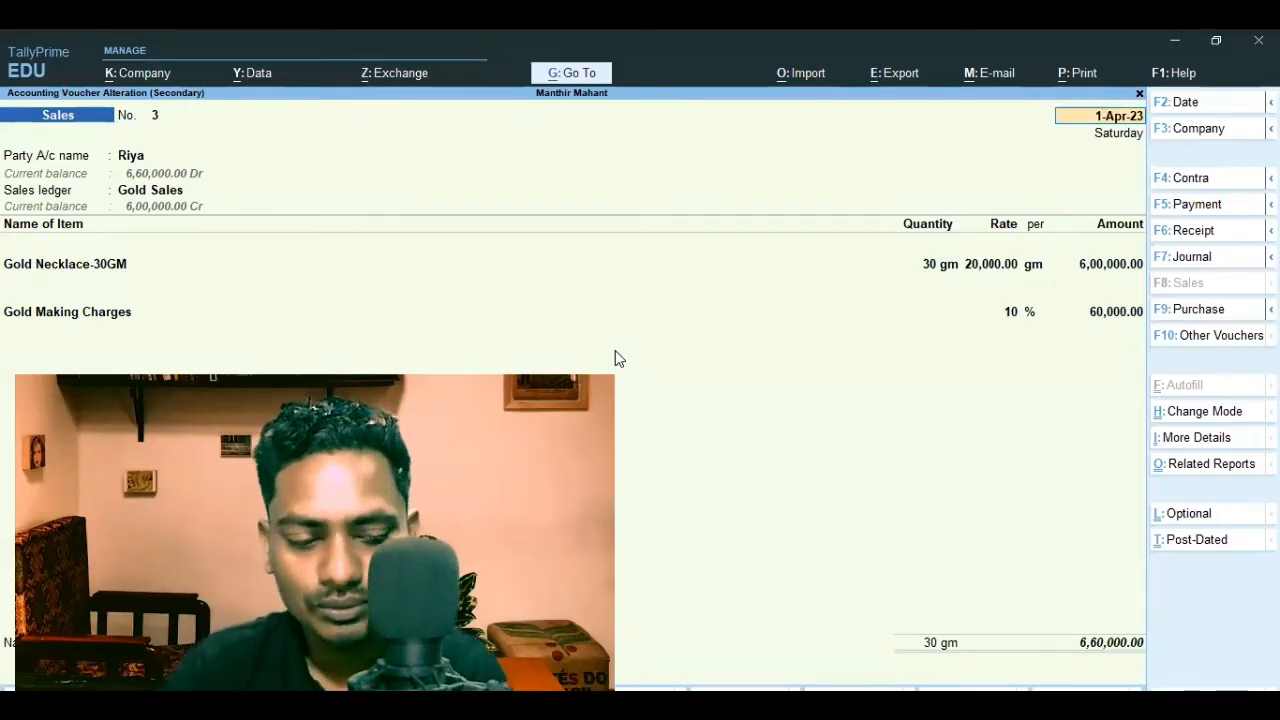
{"action": "key", "text": "Escape"}
{"action": "key", "text": "y"}
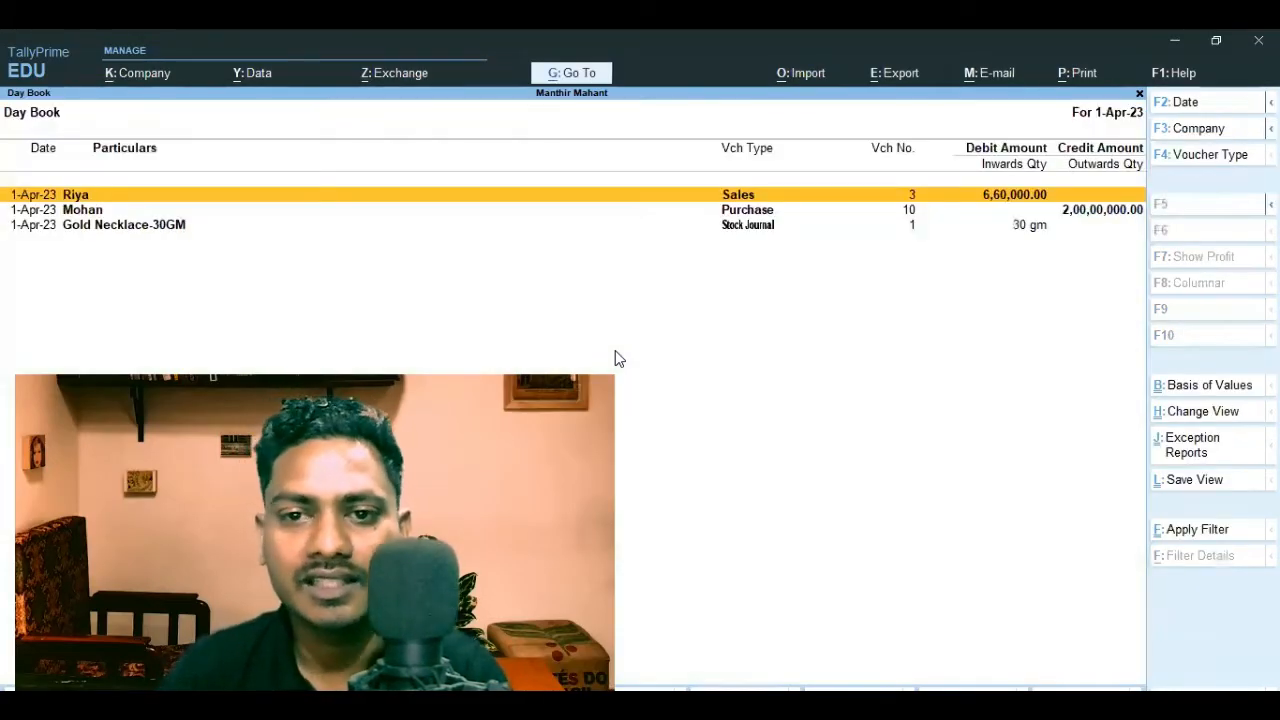
- Check the Gold-22k balance within the Gold group of the Stock Summary, then return to the Gateway of Tally
{"action": "key", "text": "Escape"}
{"action": "key", "text": "Down"}
{"action": "key", "text": "Down"}
{"action": "key", "text": "Down"}
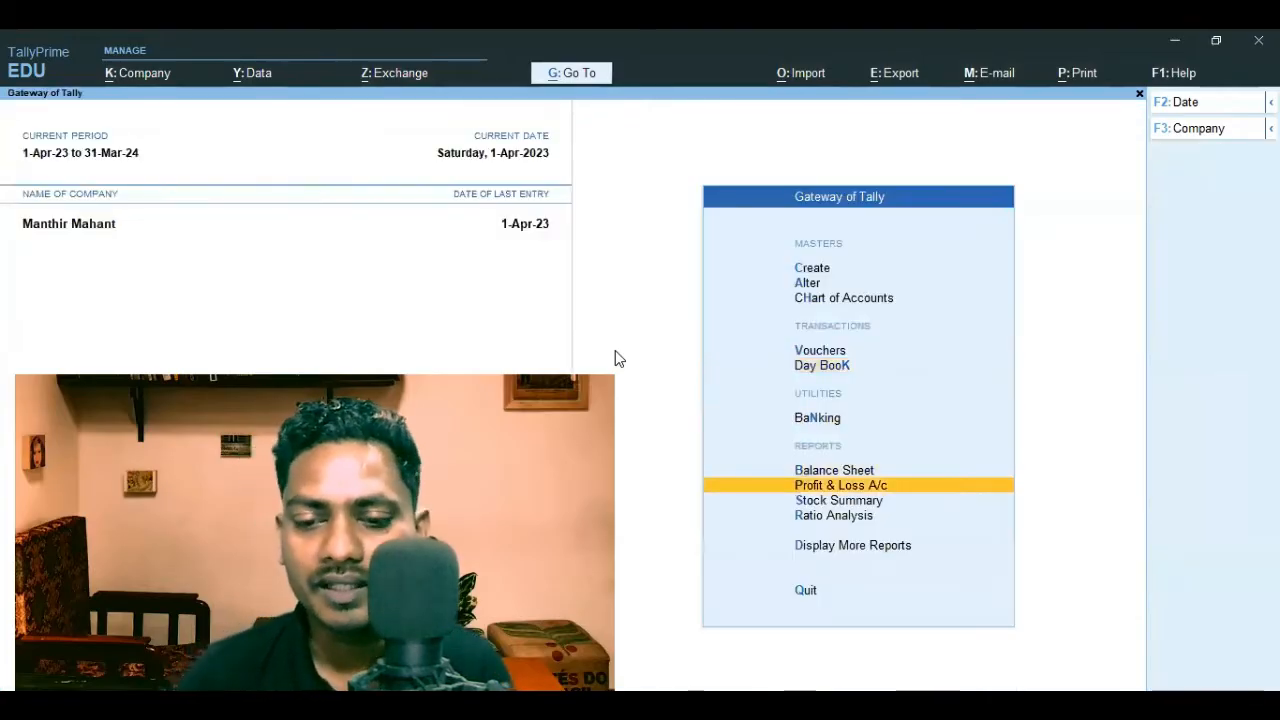
{"action": "key", "text": "Down"}
{"action": "key", "text": "Return"}
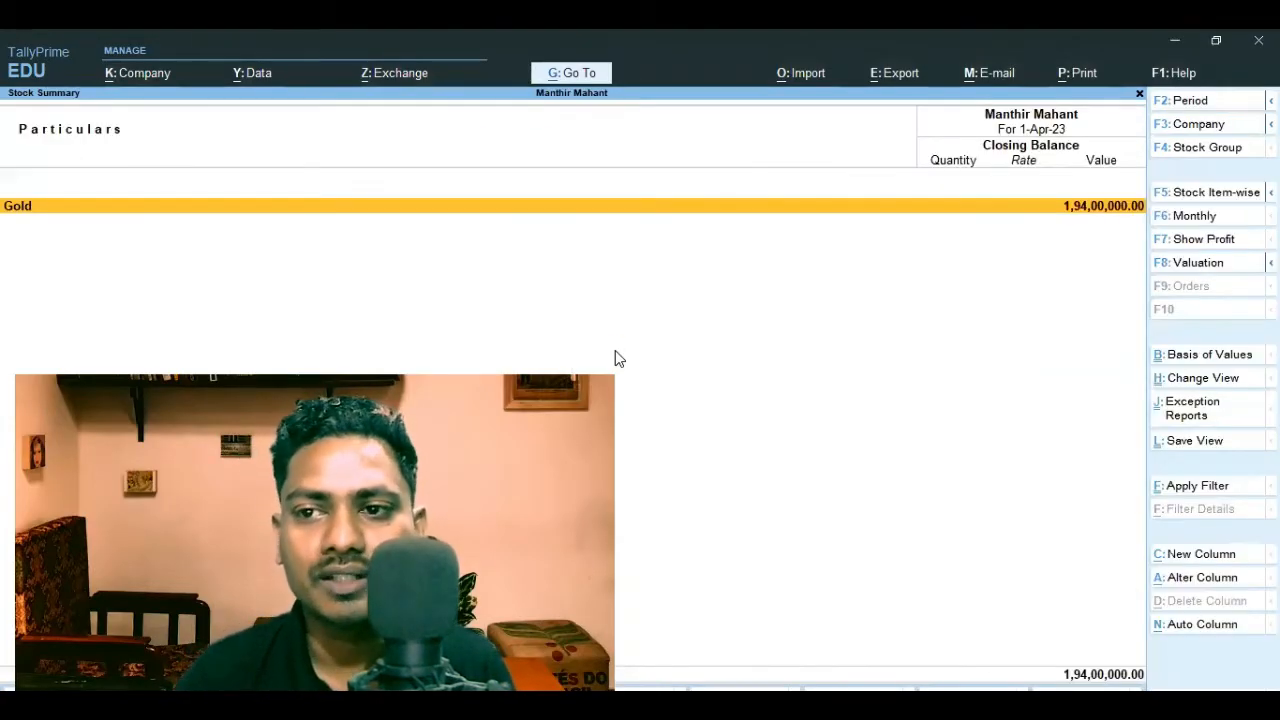
{"action": "key", "text": "Return"}
{"action": "key", "text": "Return"}
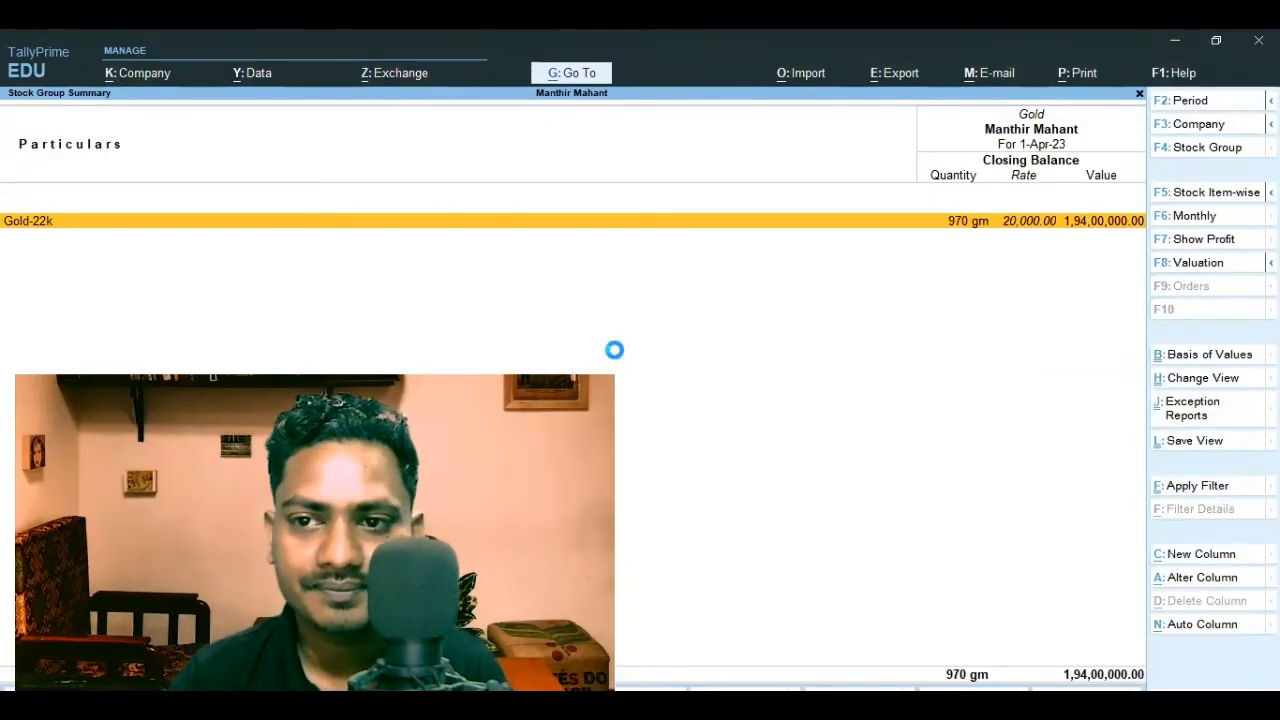
{"action": "key", "text": "Escape"}
{"action": "key", "text": "Escape"}
{"action": "key", "text": "Escape"}
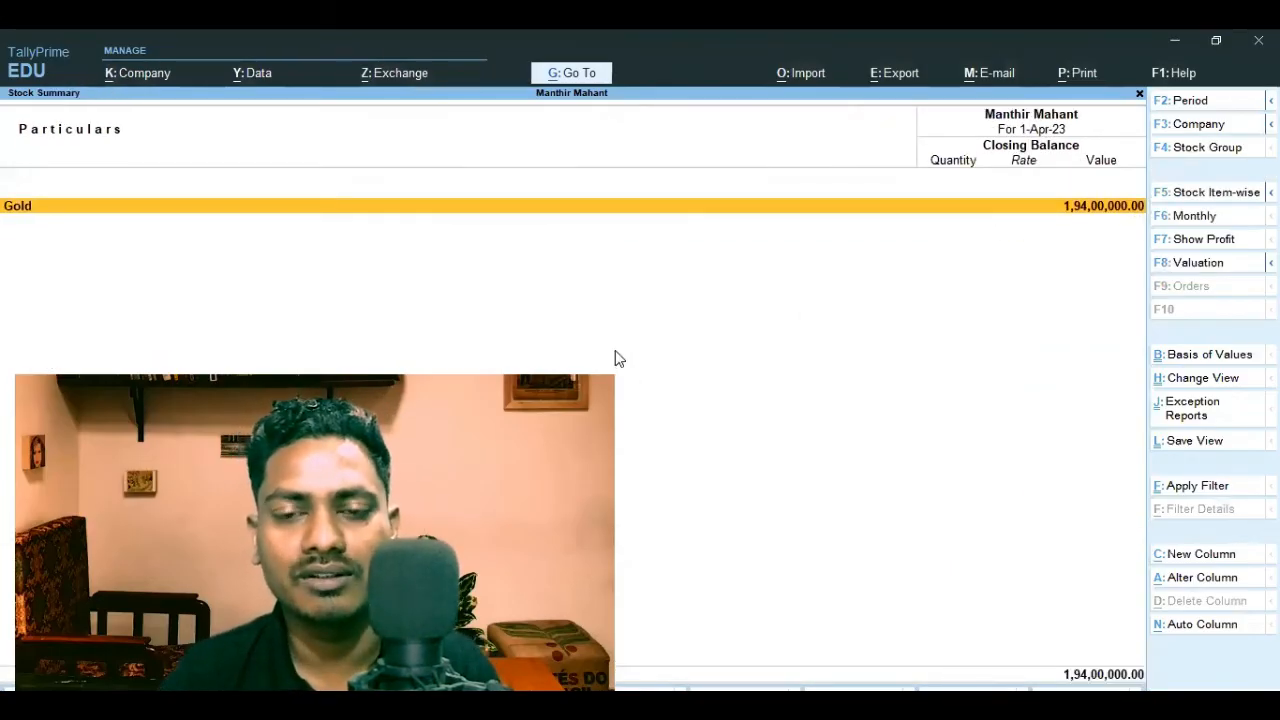
- Start a new voucher and change its type to Stock Journal
{"action": "key", "text": "Up"}
{"action": "key", "text": "Up"}
{"action": "key", "text": "Up"}
{"action": "key", "text": "Up"}
{"action": "key", "text": "Up"}
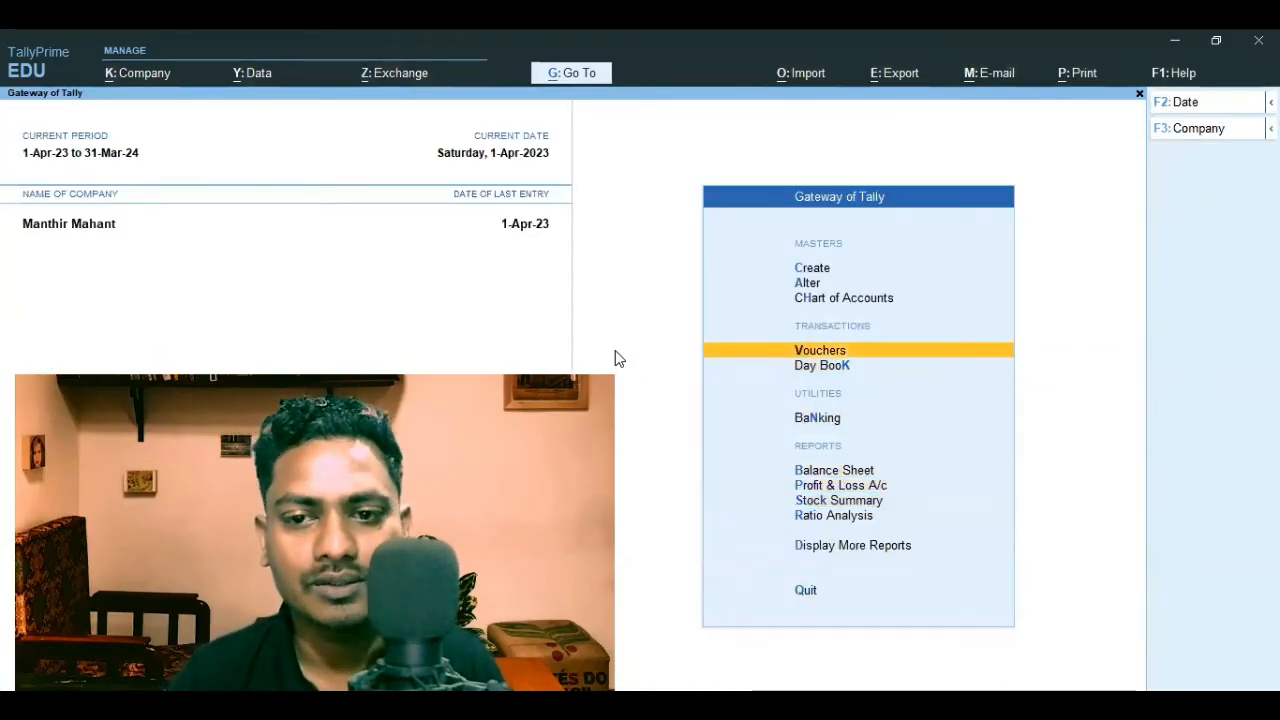
{"action": "key", "text": "Return"}
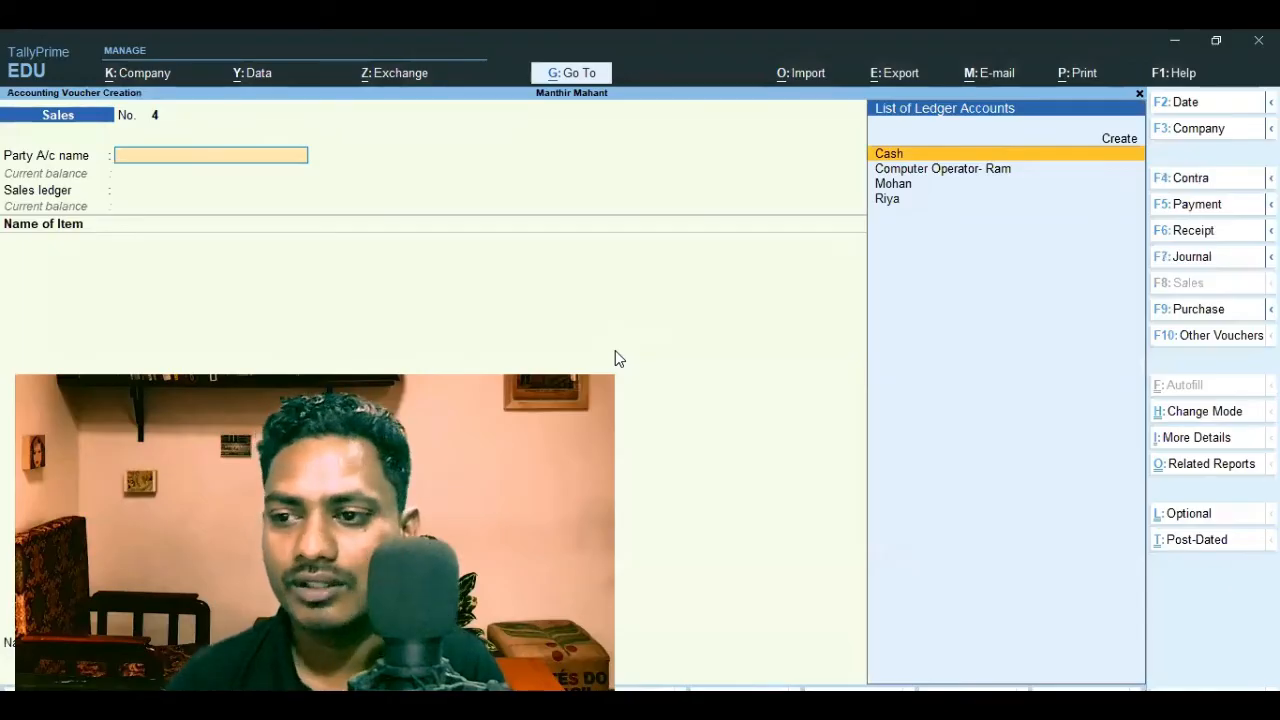
{"action": "left_click", "coordinate": [1192, 338]}
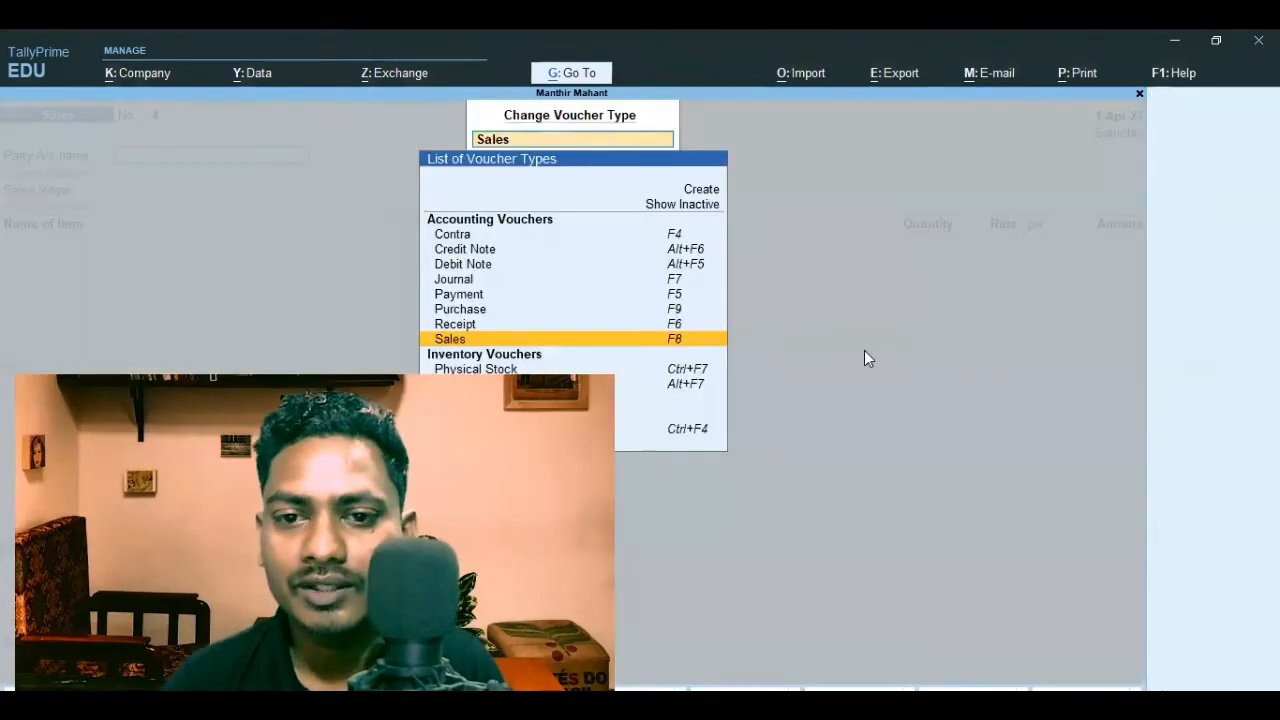
{"action": "key", "text": "Down"}
{"action": "key", "text": "Down"}
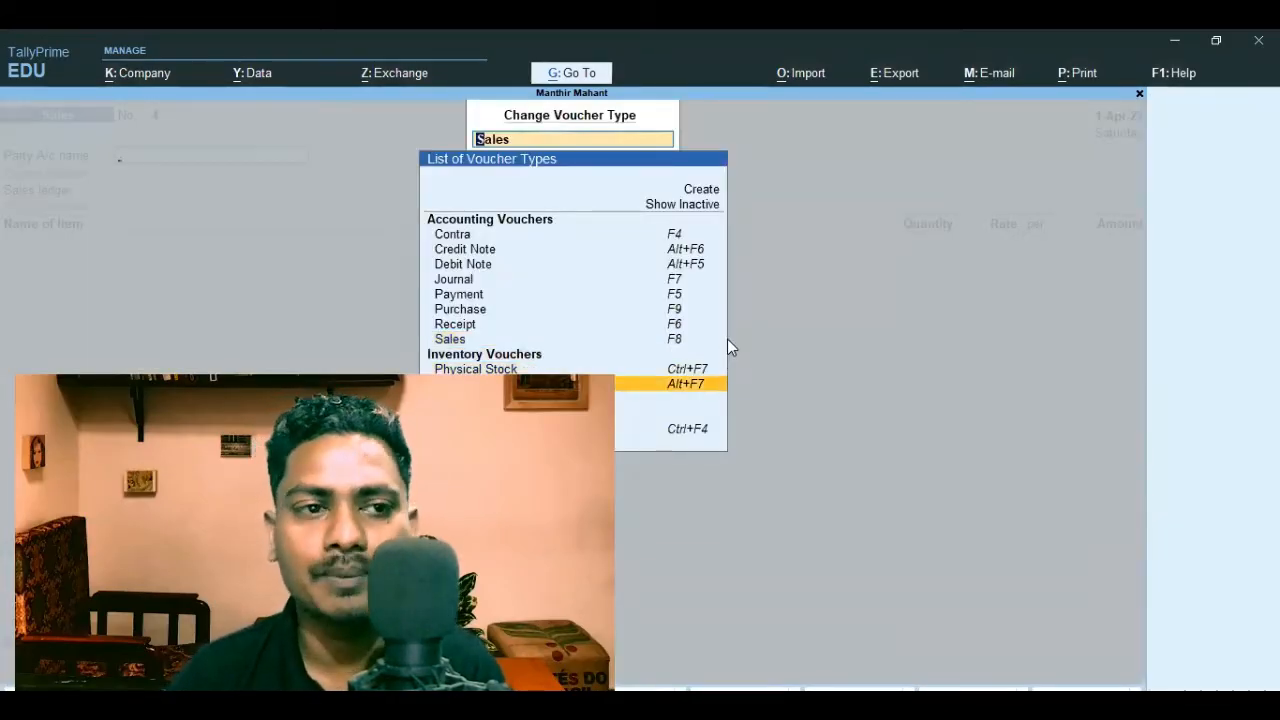
{"action": "key", "text": "Return"}
- Switch the stock journal's mode to Use for Manufacturing Journal
{"action": "left_click", "coordinate": [1192, 413]}
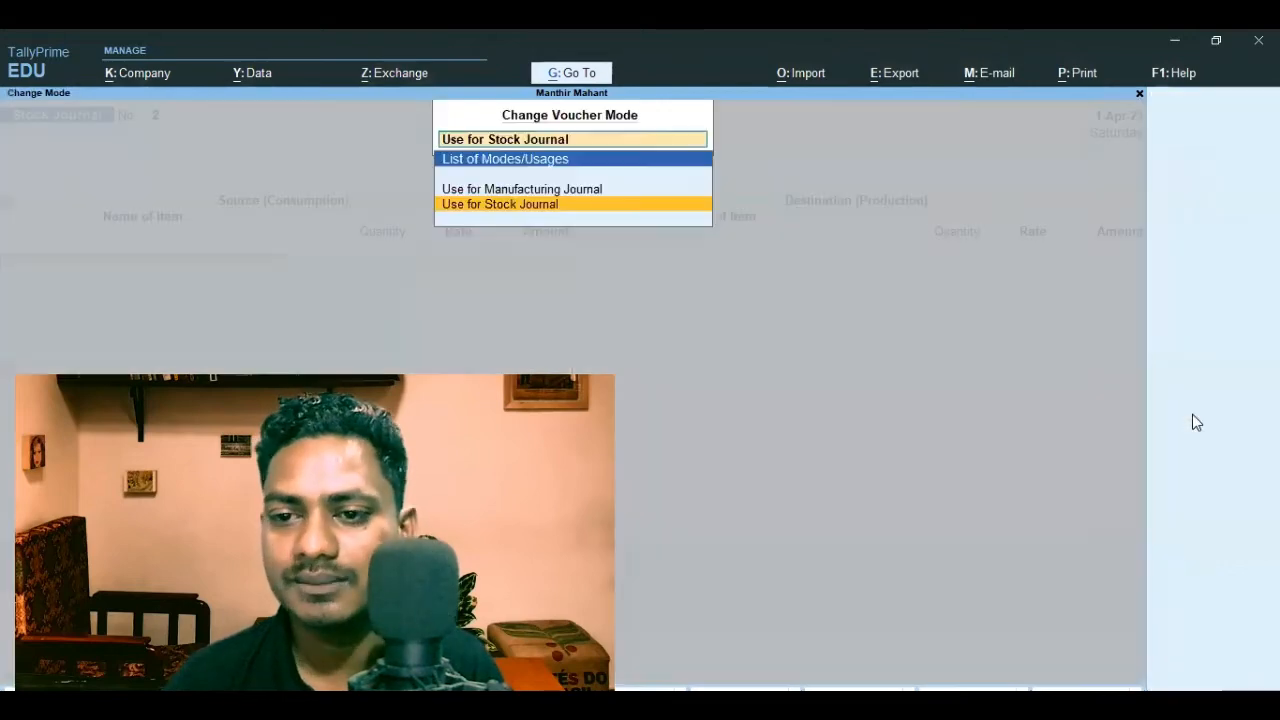
{"action": "key", "text": "Up"}
{"action": "key", "text": "Return"}
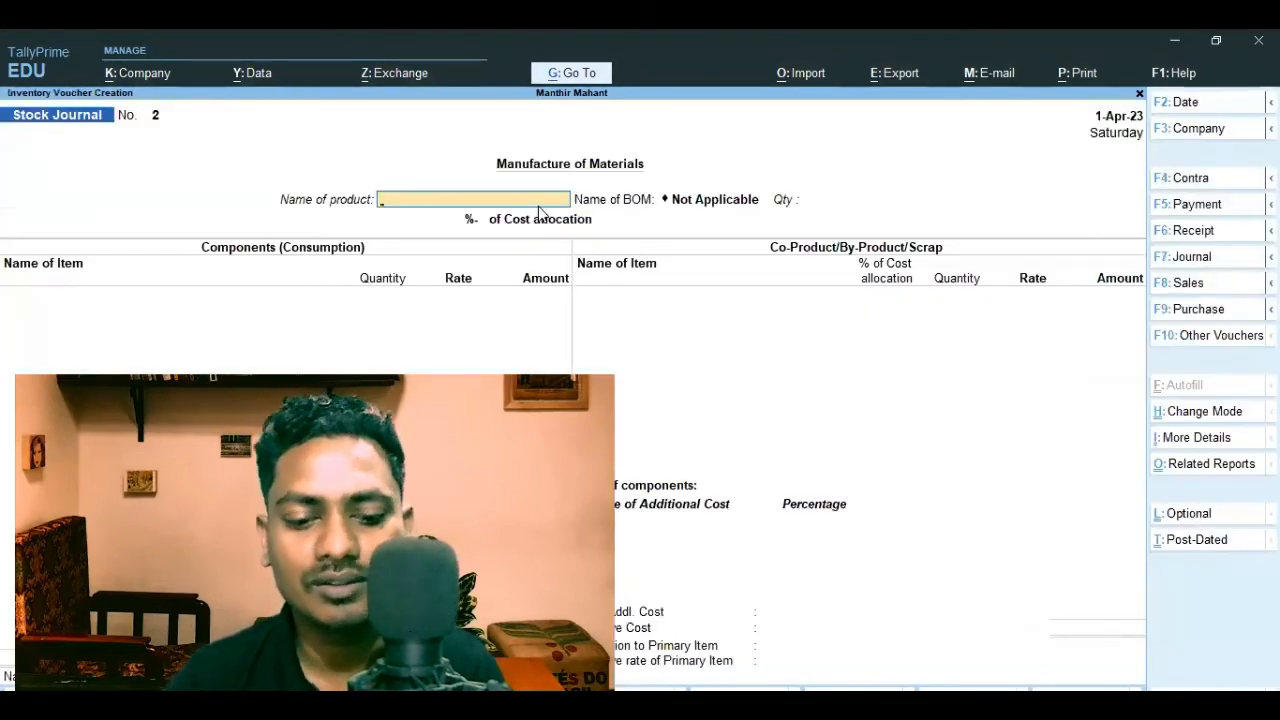
- Choose Gold Necklace-30GM as the manufactured product with a quantity of 30 gm
{"action": "key", "text": "Down"}
{"action": "key", "text": "Down"}
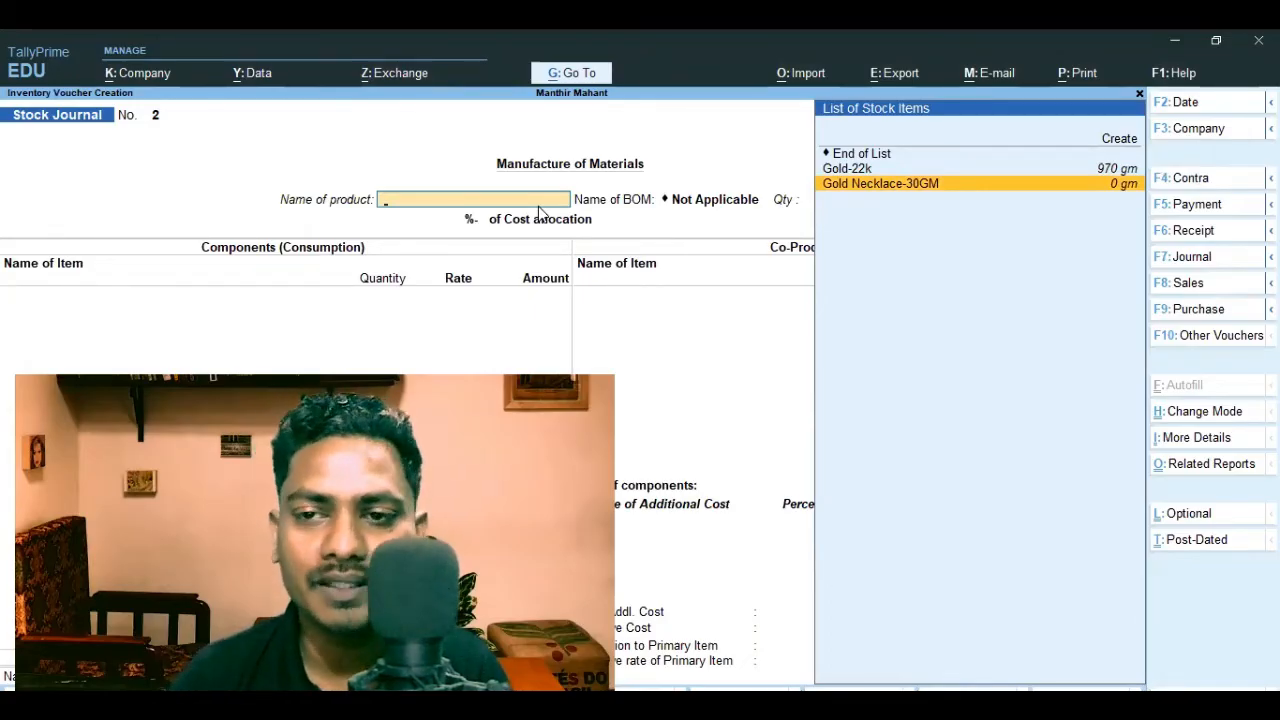
{"action": "key", "text": "Up"}
{"action": "key", "text": "Up"}
{"action": "key", "text": "Up"}
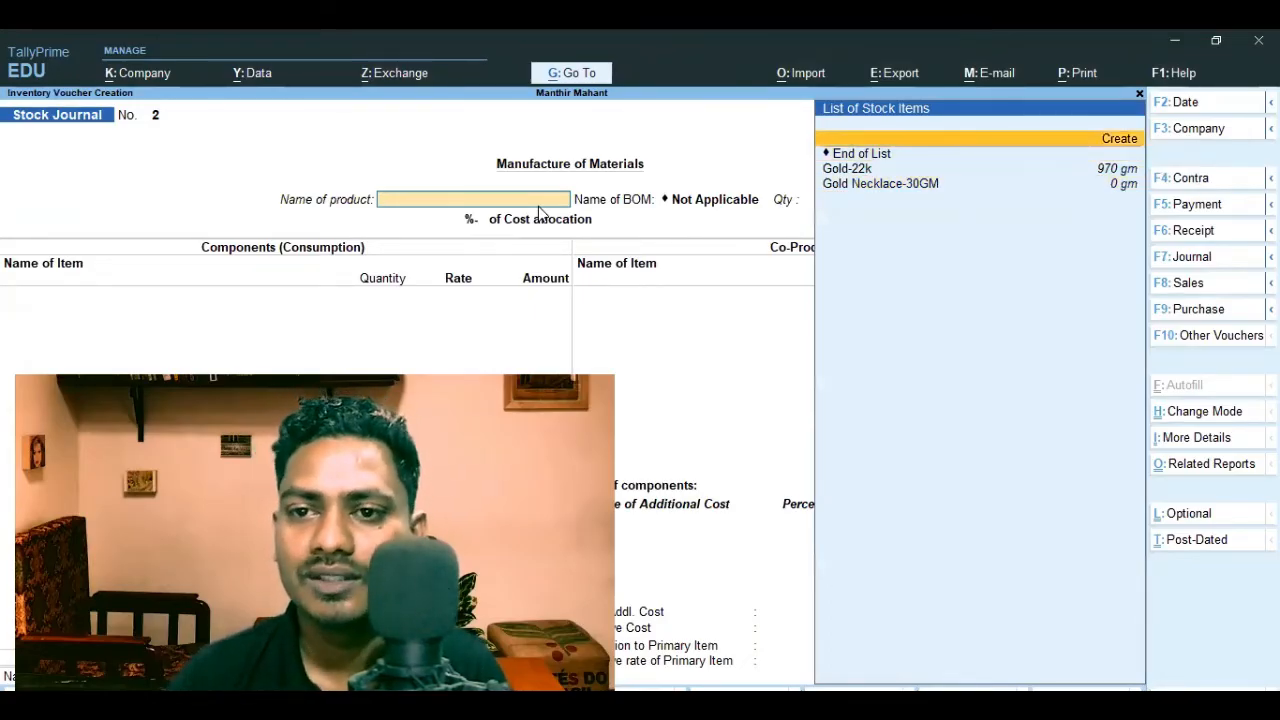
{"action": "key", "text": "Down"}
{"action": "key", "text": "Down"}
{"action": "key", "text": "Down"}
{"action": "key", "text": "Return"}
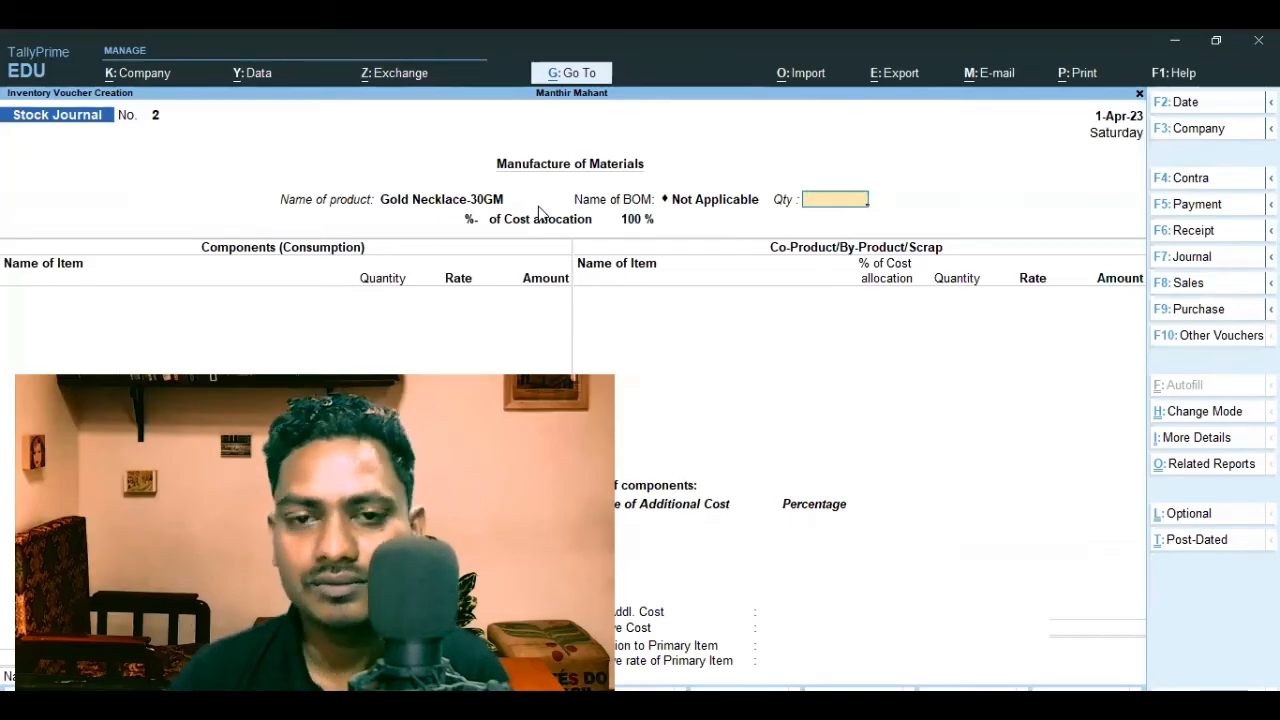
{"action": "key", "text": "Return"}
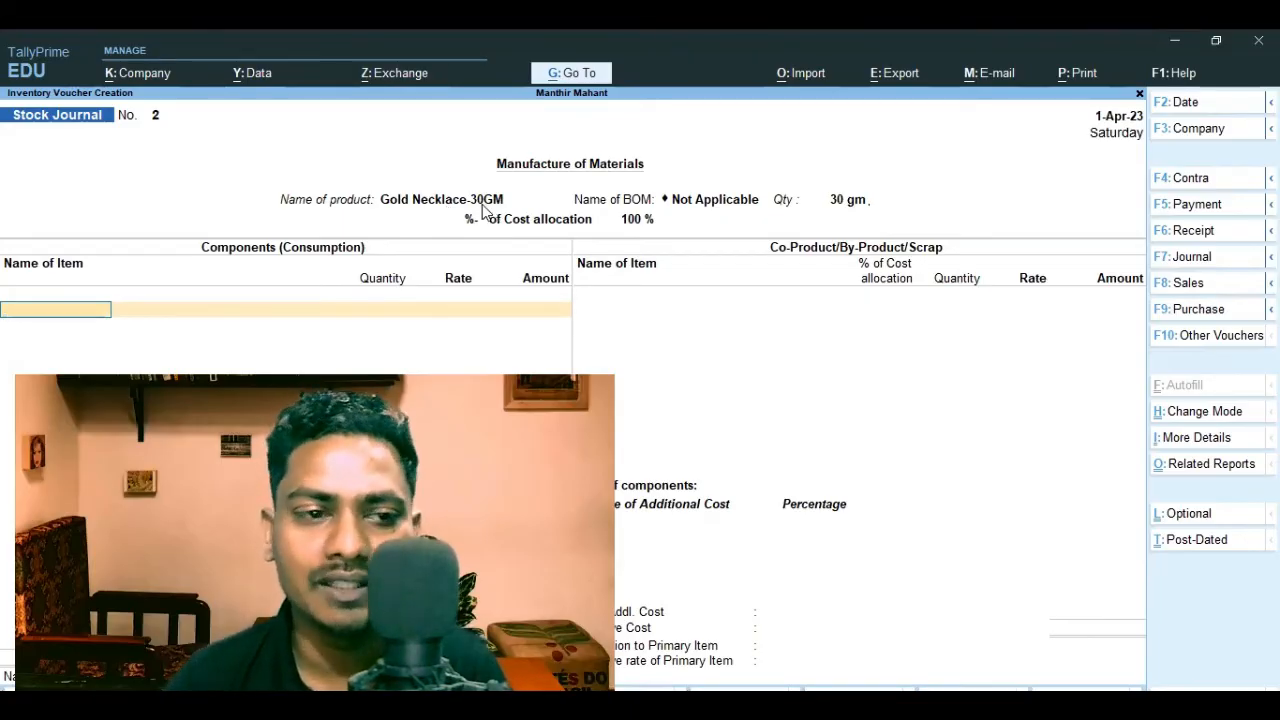
- Add Gold-22k as the consumed component of the manufacturing journal, with a quantity of 35 gm at 20,000.00/gm
{"action": "key", "text": "Down"}
{"action": "key", "text": "Down"}
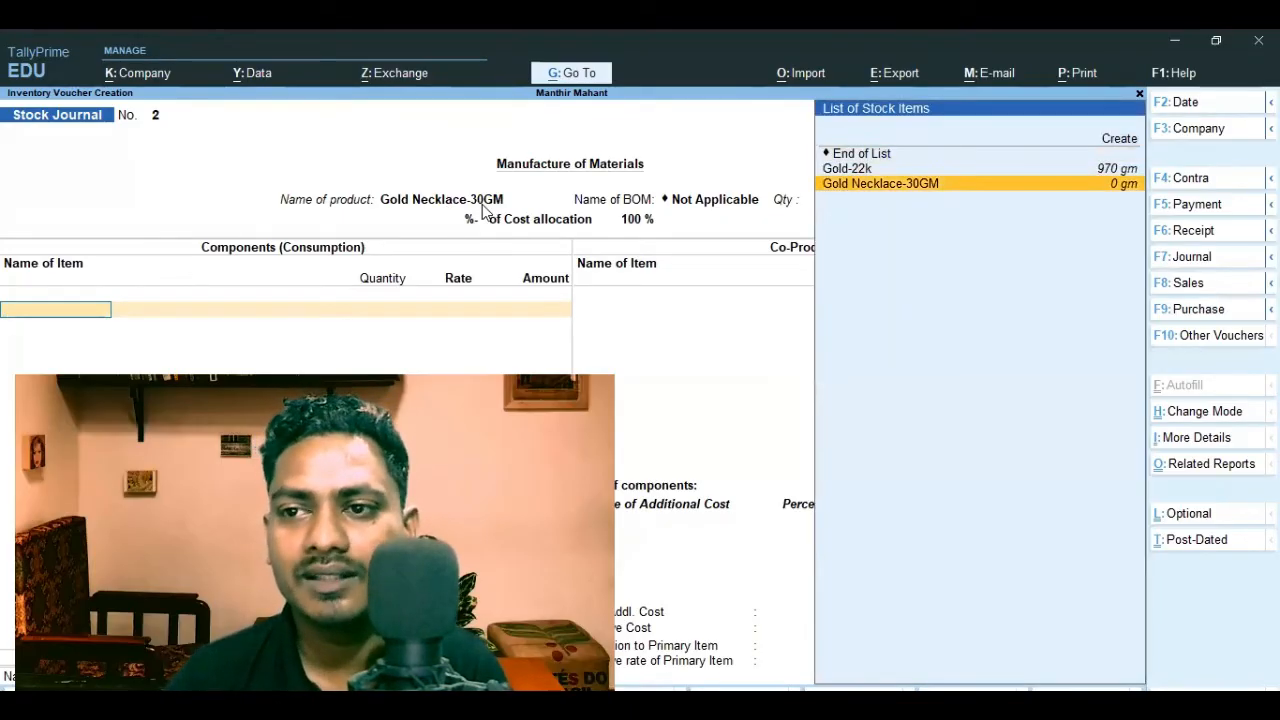
{"action": "key", "text": "Up"}
{"action": "key", "text": "Return"}
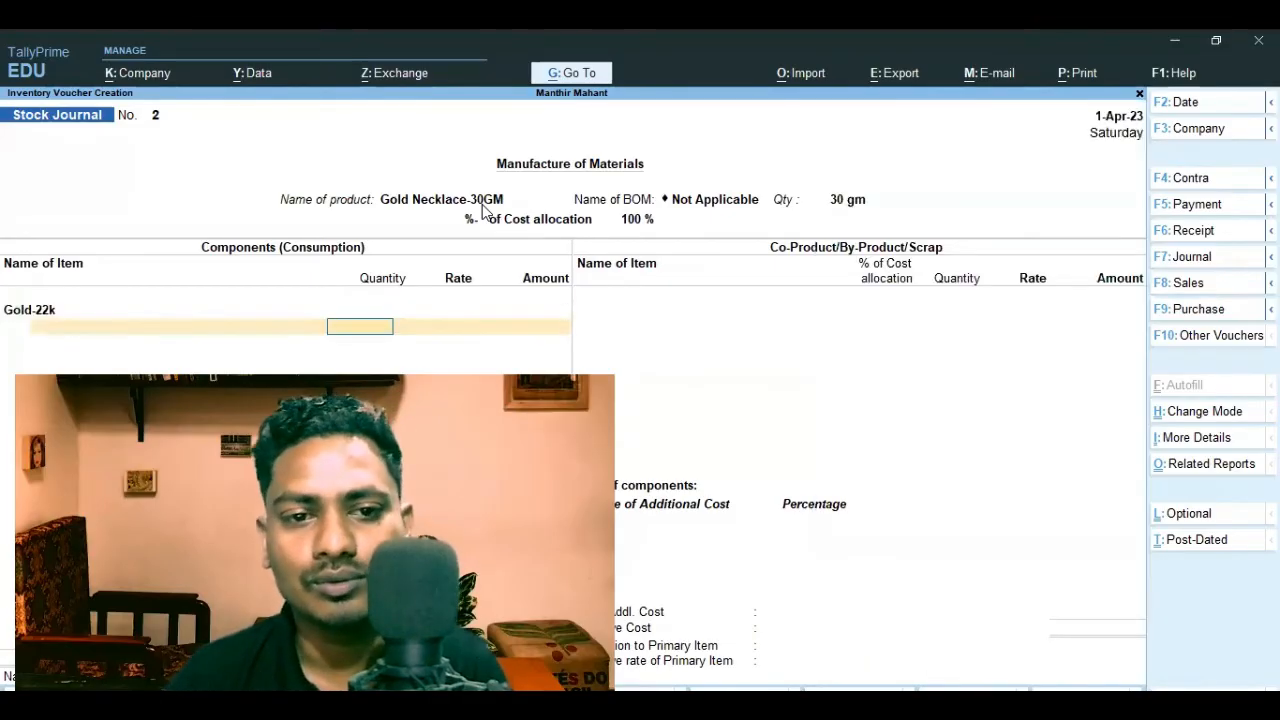
{"action": "key", "text": "Return"}
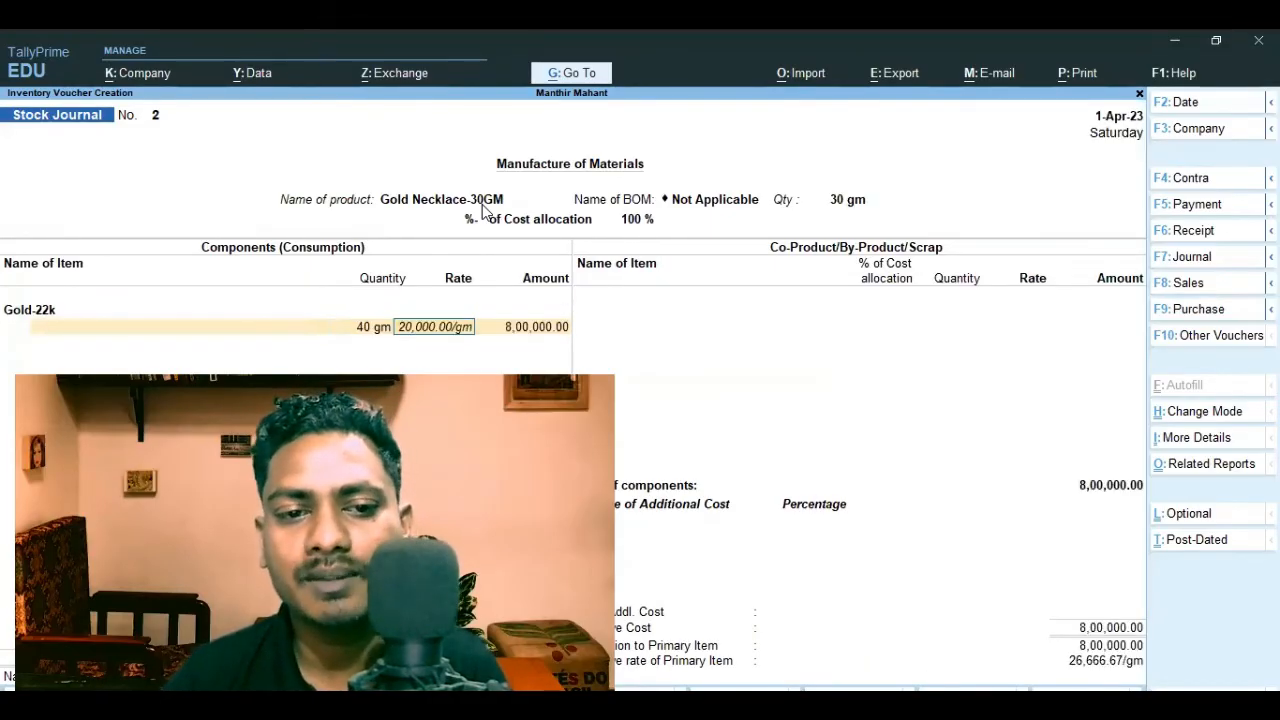
{"action": "type", "text": "35"}
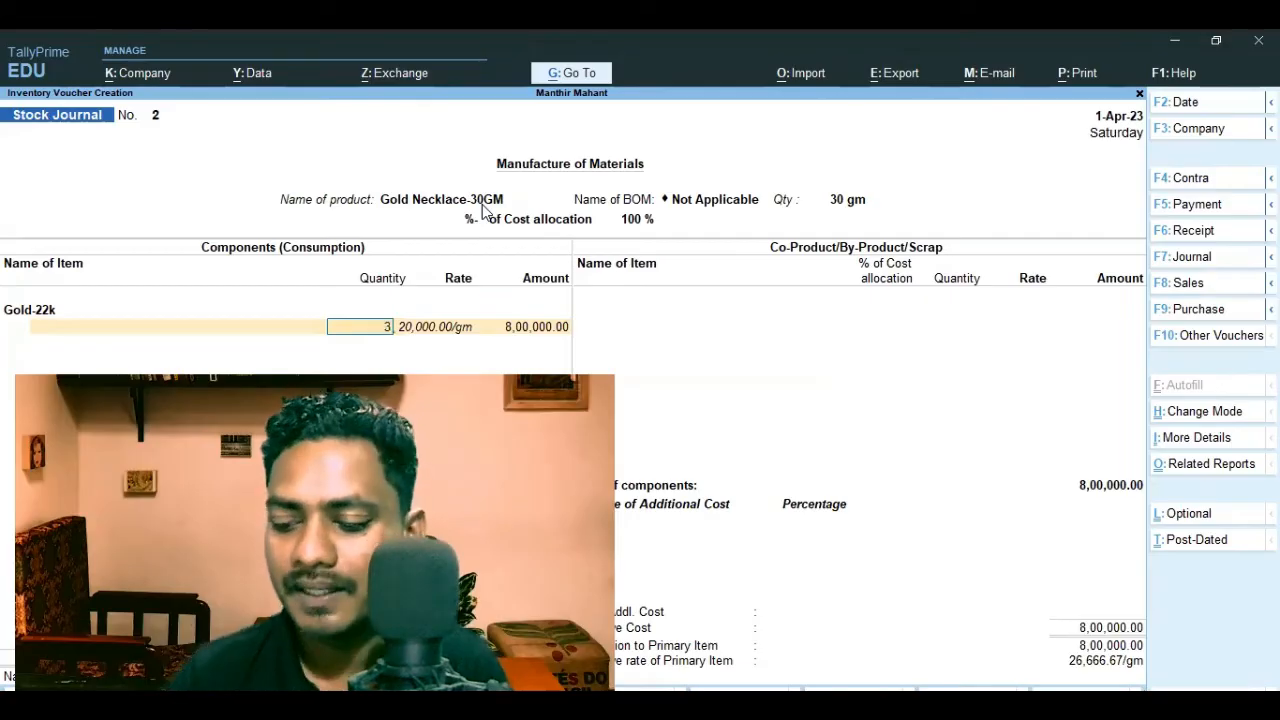
{"action": "key", "text": "Return"}
{"action": "key", "text": "Return"}
{"action": "key", "text": "Return"}
{"action": "key", "text": "Return"}
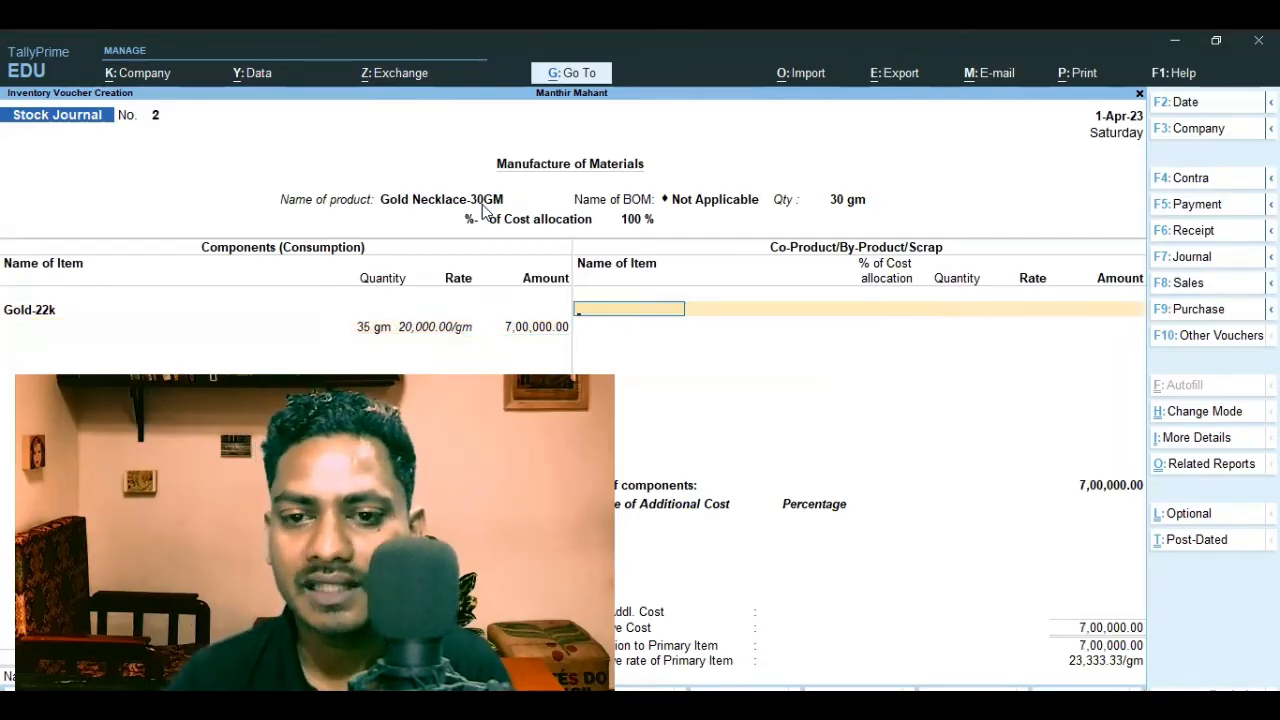
- Leave the co-product and additional cost lists empty and save the manufacturing journal
{"action": "key", "text": "Return"}
{"action": "key", "text": "Return"}
{"action": "key", "text": "Return"}
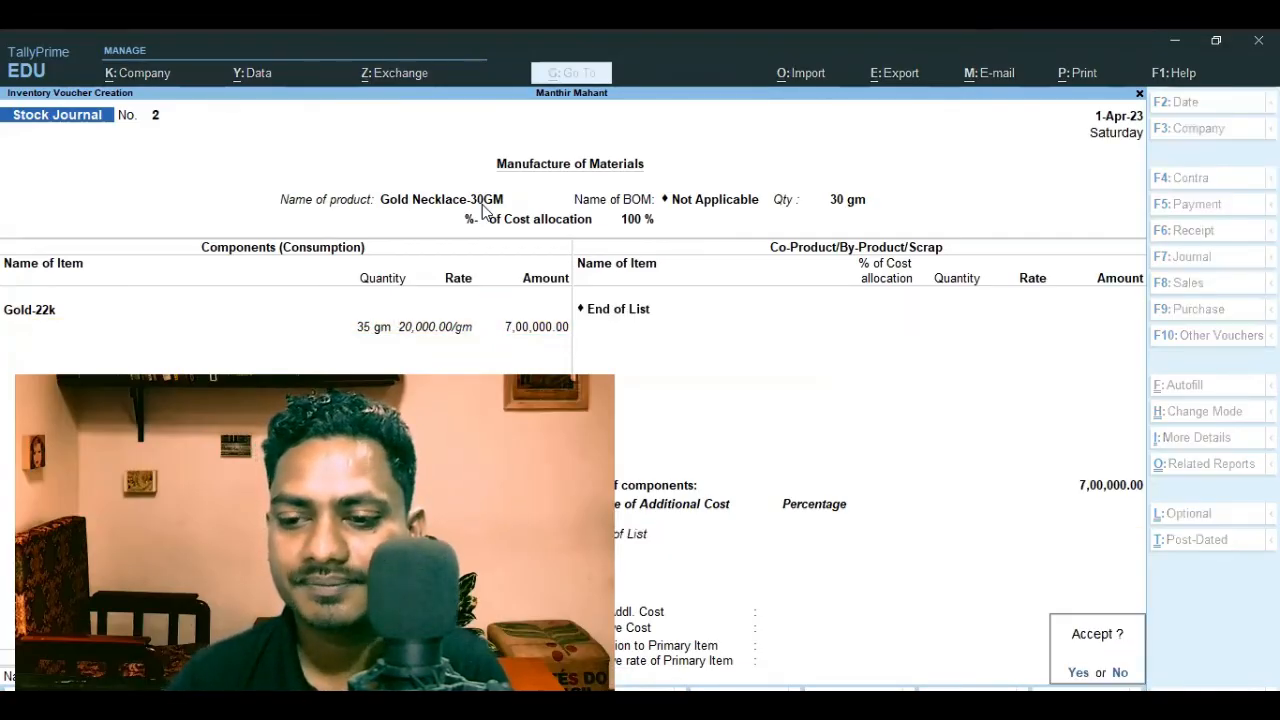
{"action": "key", "text": "Return"}
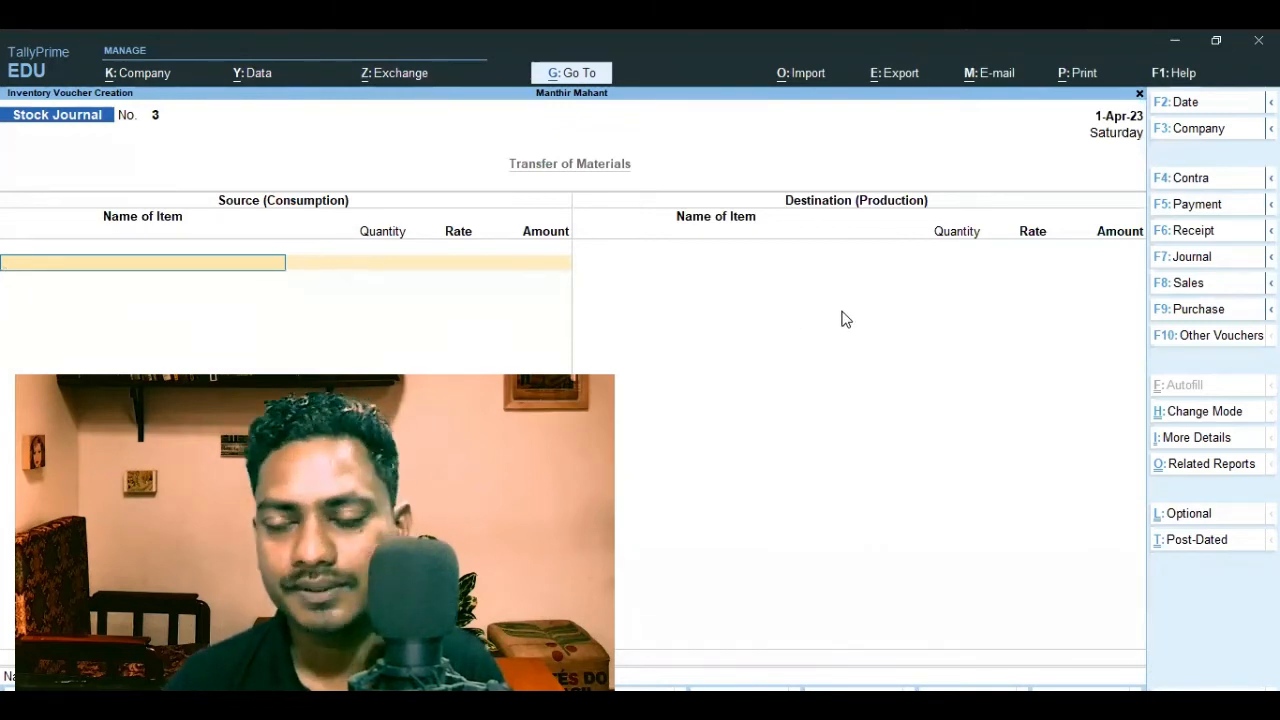
- Start a sales voucher for the last customer in the ledger list, using Gold Sales as the sales ledger
{"action": "left_click", "coordinate": [1183, 284]}
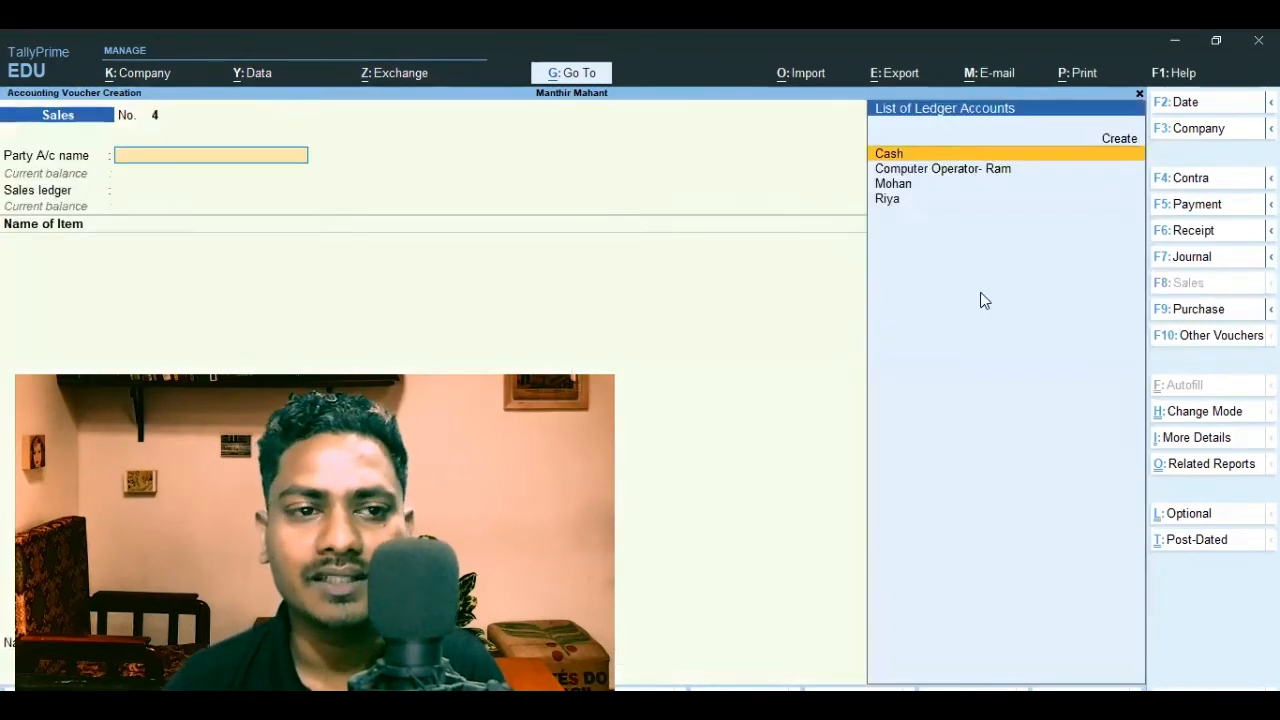
{"action": "key", "text": "Down"}
{"action": "key", "text": "Down"}
{"action": "key", "text": "Down"}
{"action": "key", "text": "Return"}
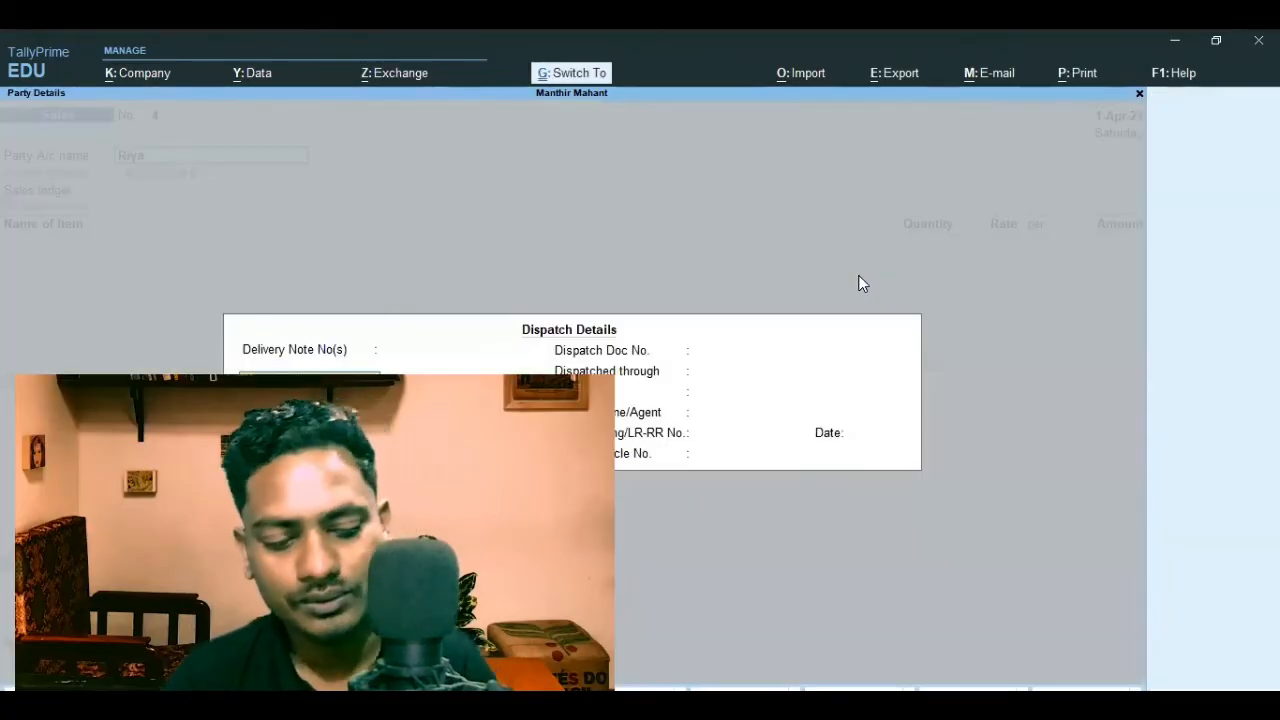
{"action": "key", "text": "ctrl+a"}
{"action": "key", "text": "Return"}
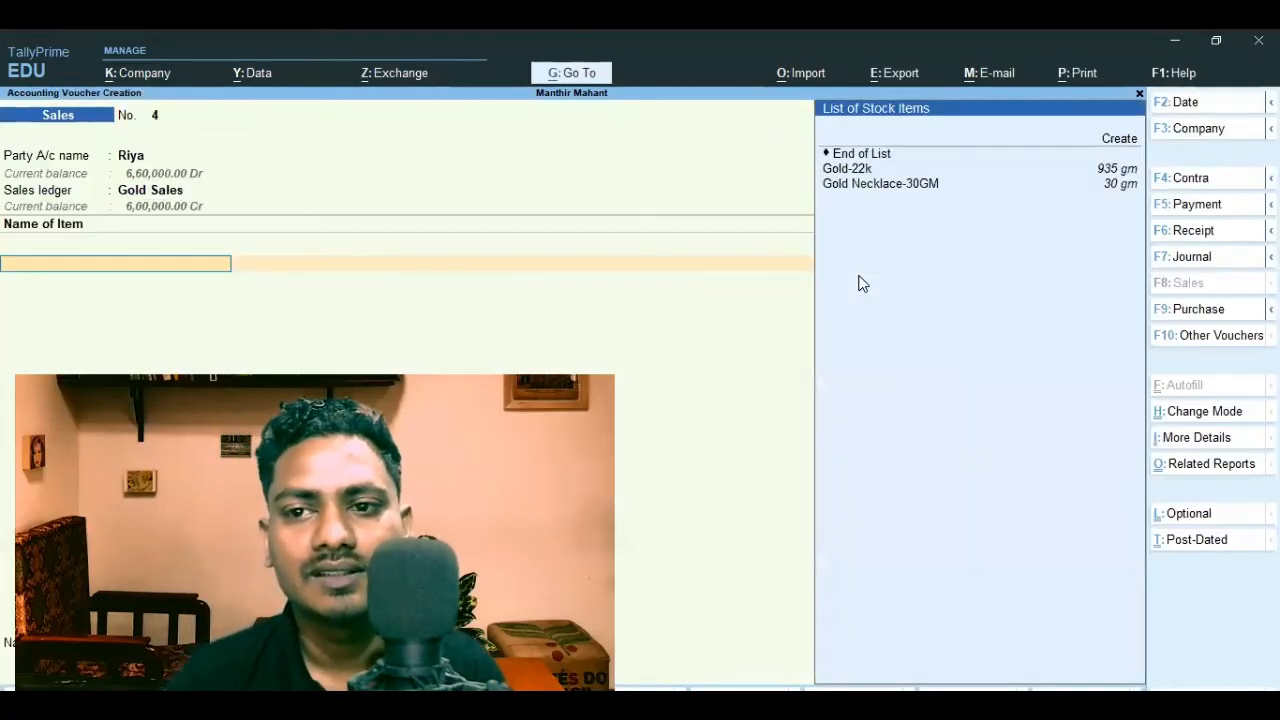
- Add Gold-22k to the sales voucher with a quantity of 30 gm at a rate of 25,000 per gm
{"action": "key", "text": "Down"}
{"action": "key", "text": "Return"}
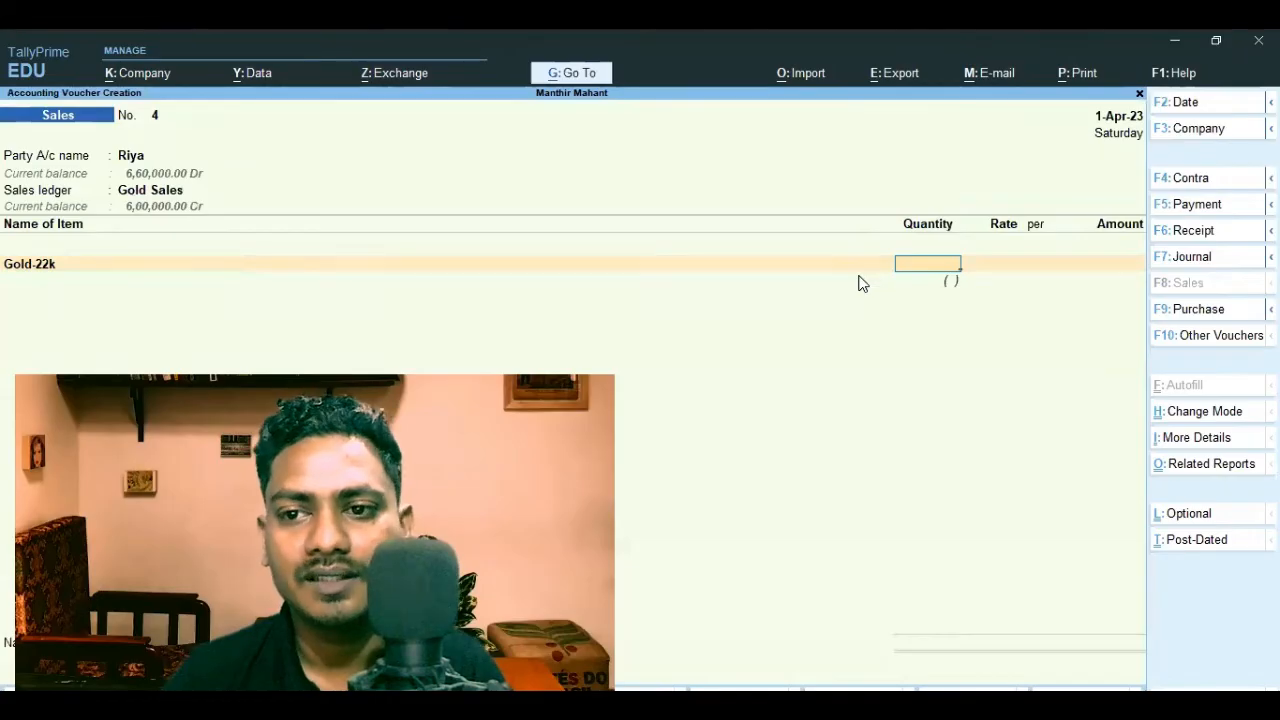
{"action": "type", "text": "30"}
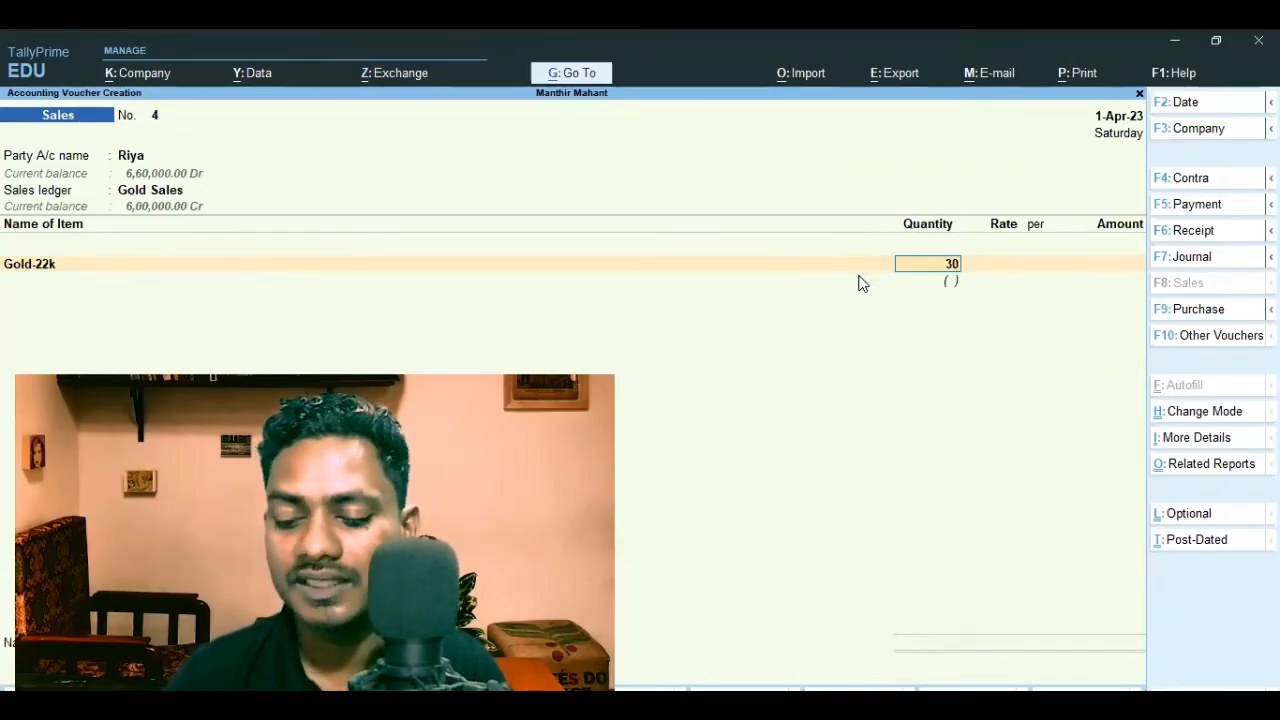
{"action": "key", "text": "Return"}
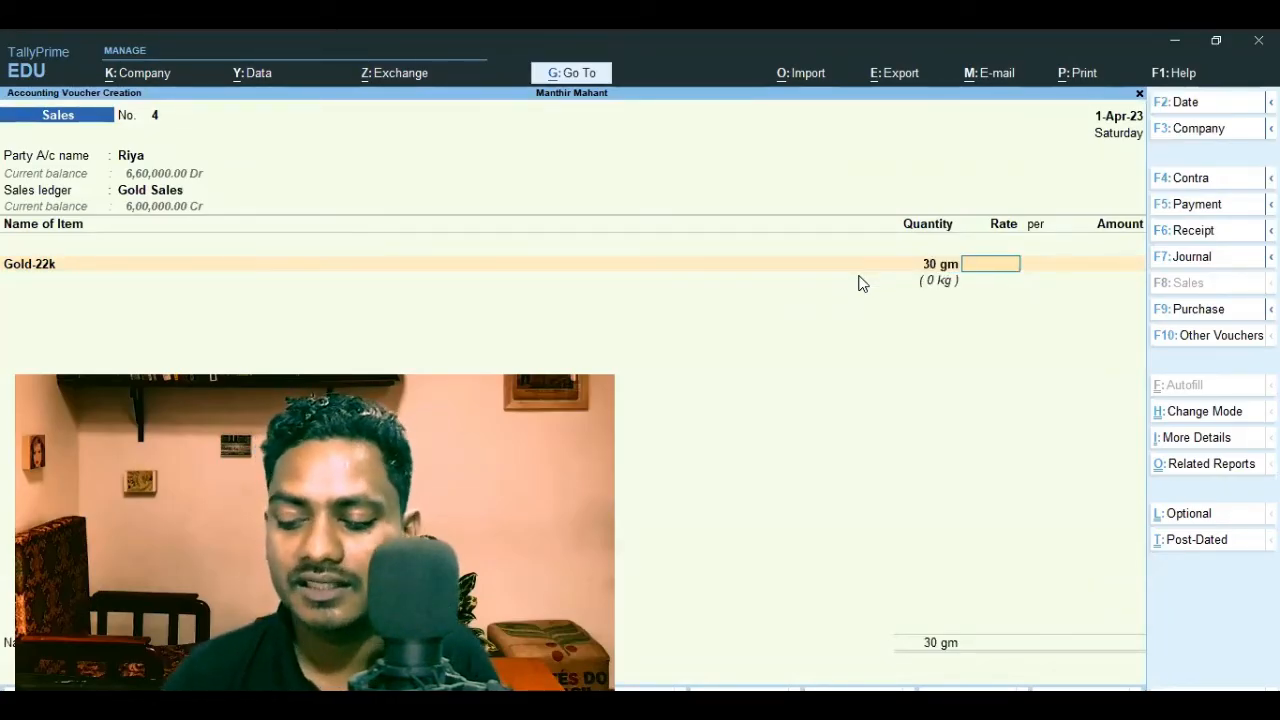
{"action": "type", "text": "25000"}
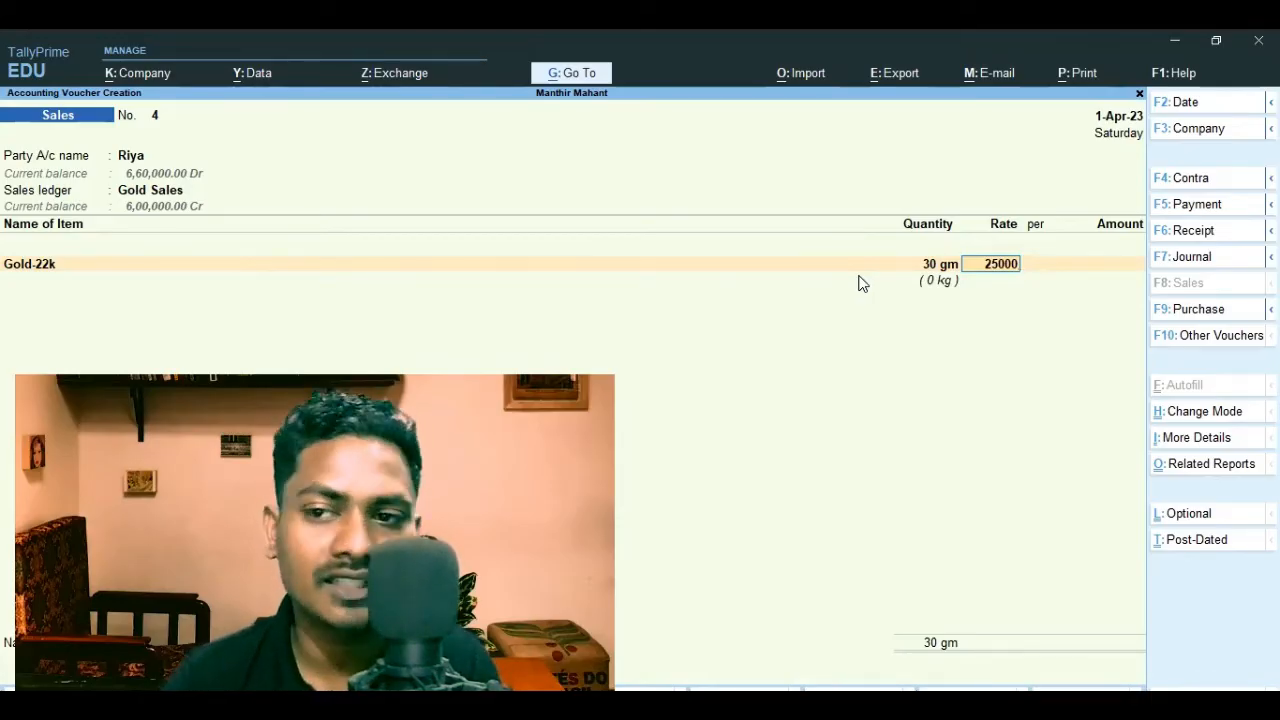
{"action": "key", "text": "Return"}
{"action": "key", "text": "Return"}
{"action": "key", "text": "Return"}
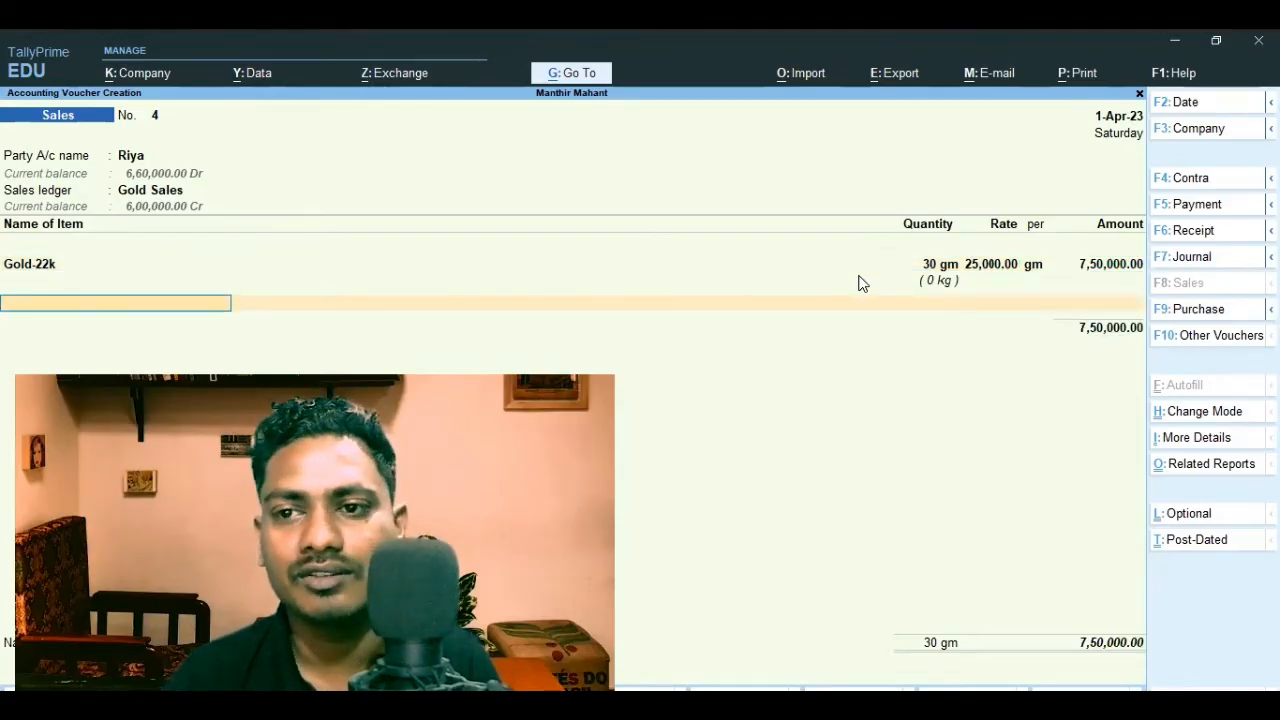
- End the item list and add the Gold Making Charges ledger at 10 % to the sales voucher
{"action": "key", "text": "Return"}
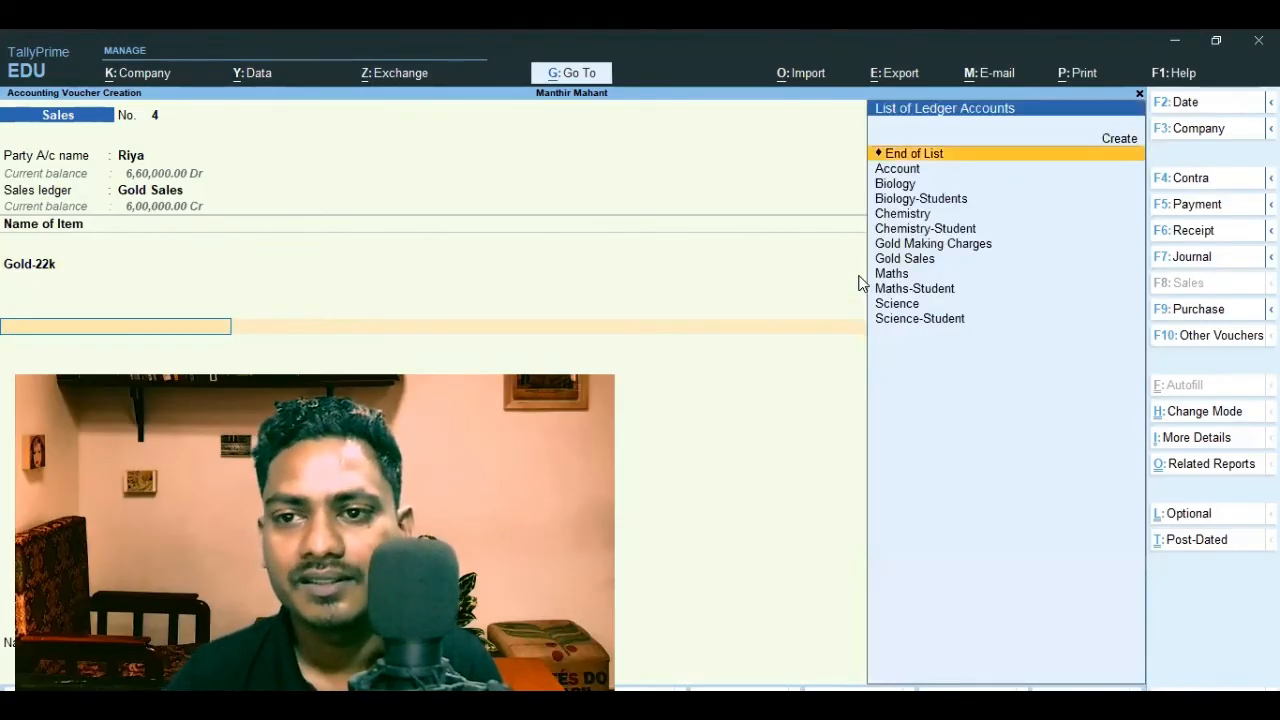
{"action": "key", "text": "Down"}
{"action": "key", "text": "Down"}
{"action": "key", "text": "Down"}
{"action": "key", "text": "Down"}
{"action": "key", "text": "Down"}
{"action": "key", "text": "Down"}
{"action": "key", "text": "Down"}
{"action": "key", "text": "Down"}
{"action": "key", "text": "Down"}
{"action": "key", "text": "Down"}
{"action": "key", "text": "Up"}
{"action": "key", "text": "Up"}
{"action": "key", "text": "Up"}
{"action": "key", "text": "Return"}
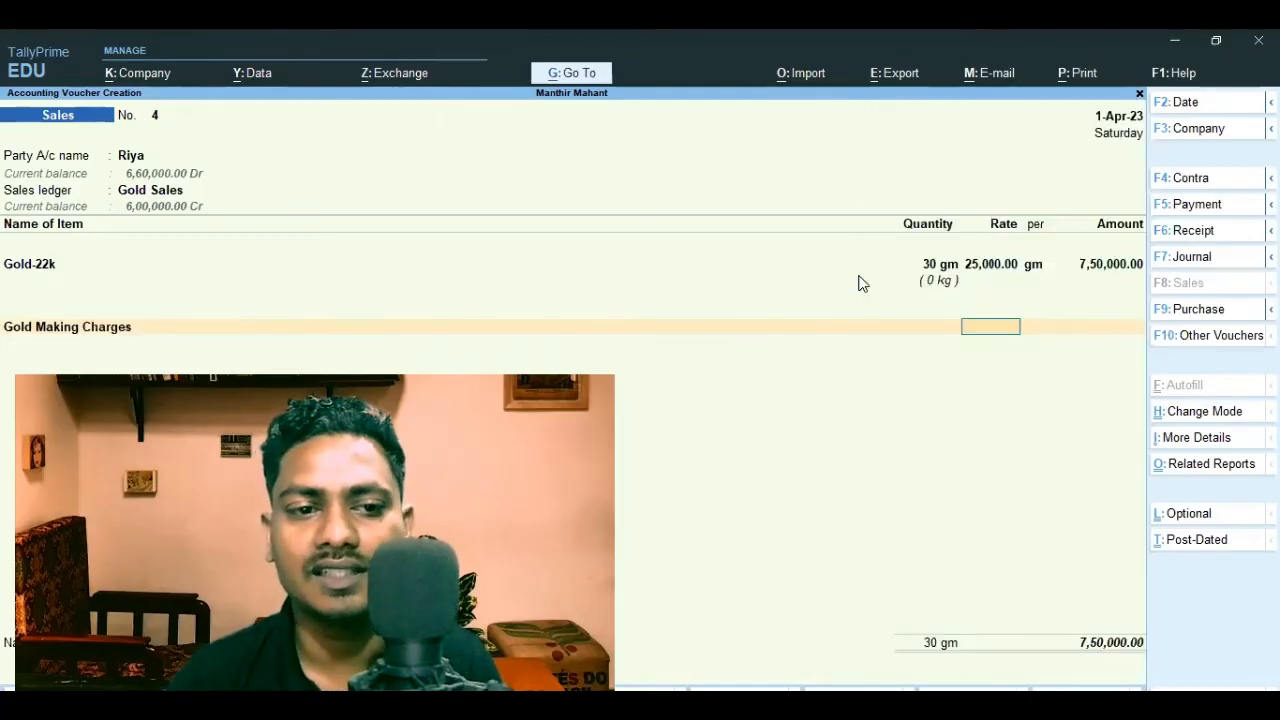
{"action": "type", "text": "10"}
{"action": "key", "text": "Return"}
{"action": "key", "text": "Return"}
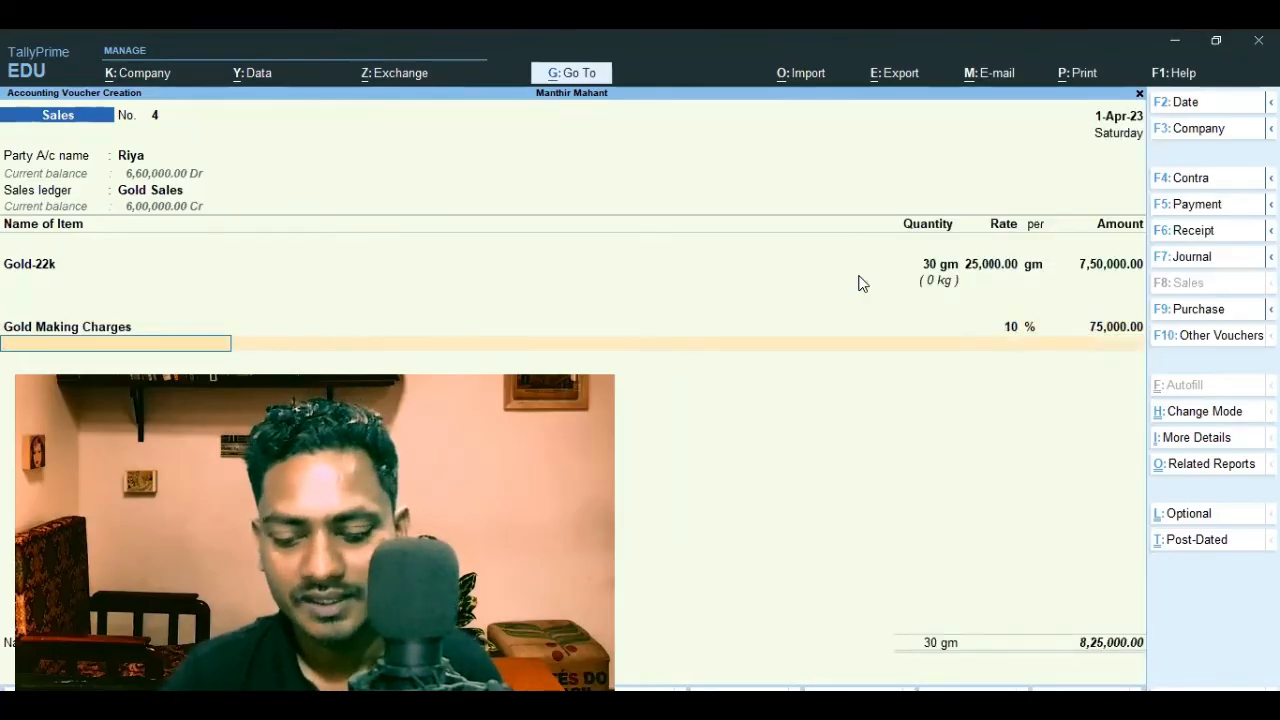
- Accept the bill-wise details as New Ref 4 with 15 credit days and save the sales voucher
{"action": "key", "text": "Return"}
{"action": "key", "text": "Return"}
{"action": "key", "text": "Return"}
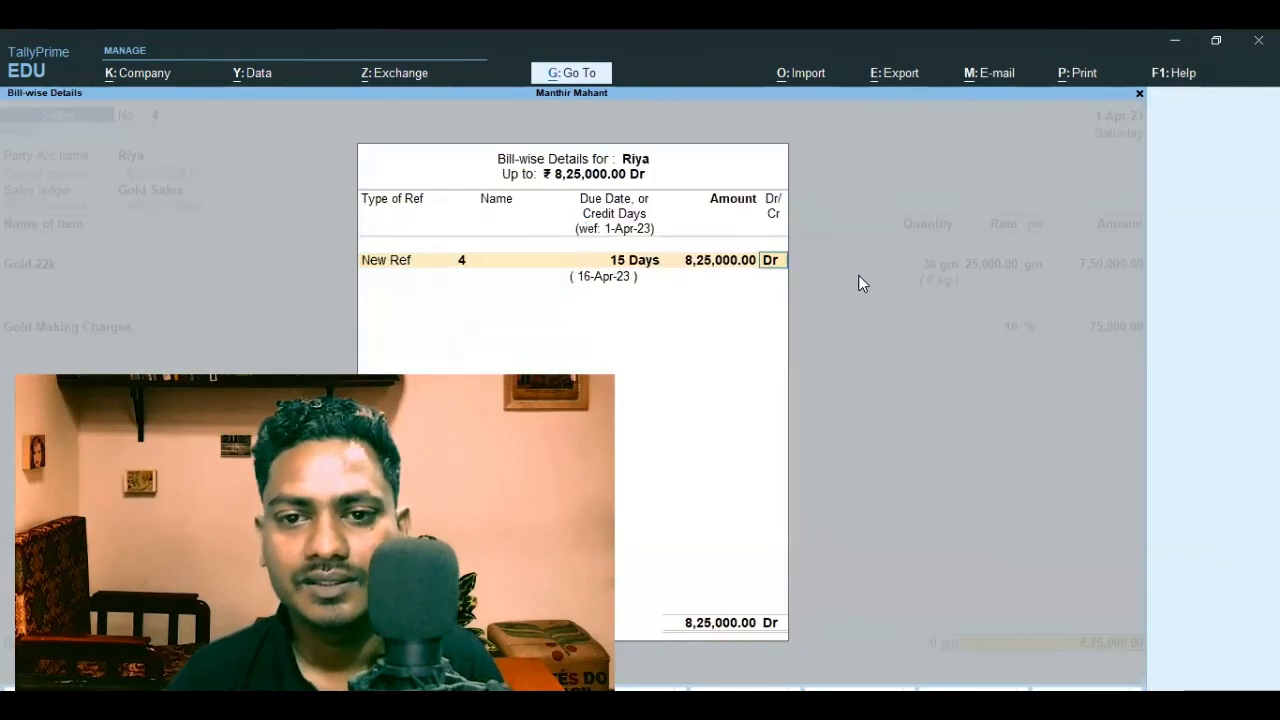
{"action": "key", "text": "Return"}
{"action": "key", "text": "Return"}
{"action": "key", "text": "Return"}
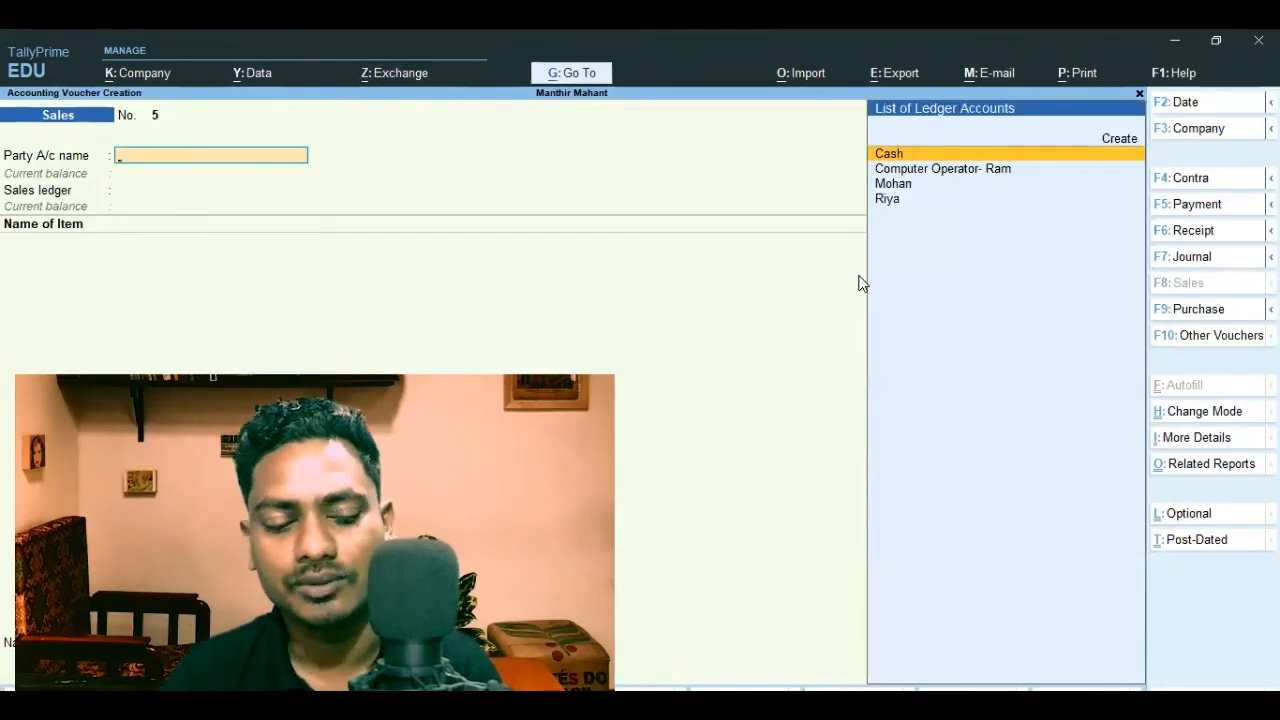
- Check the Gold-22k monthly summary within the Gold group of the Stock Summary, then return to the Gateway of Tally
{"action": "key", "text": "Escape"}
{"action": "key", "text": "Down"}
{"action": "key", "text": "Down"}
{"action": "key", "text": "Down"}
{"action": "key", "text": "Down"}
{"action": "key", "text": "Down"}
{"action": "key", "text": "Return"}
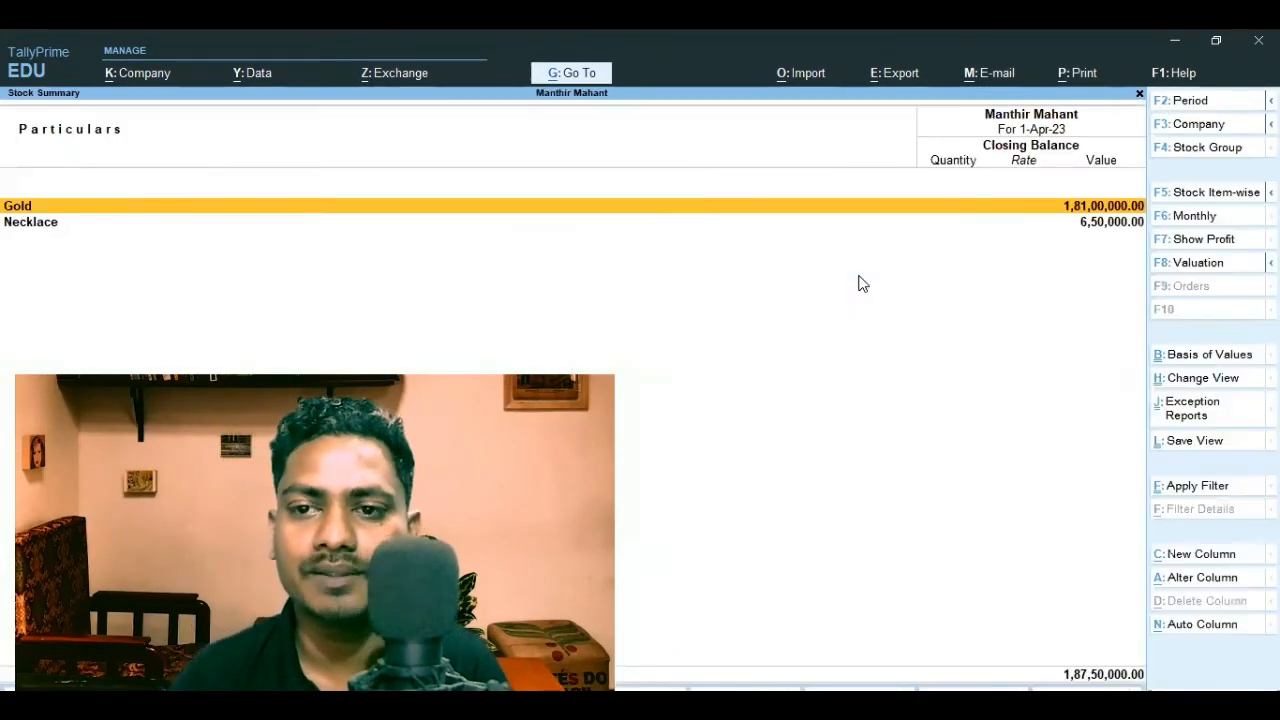
{"action": "key", "text": "Return"}
{"action": "key", "text": "Escape"}
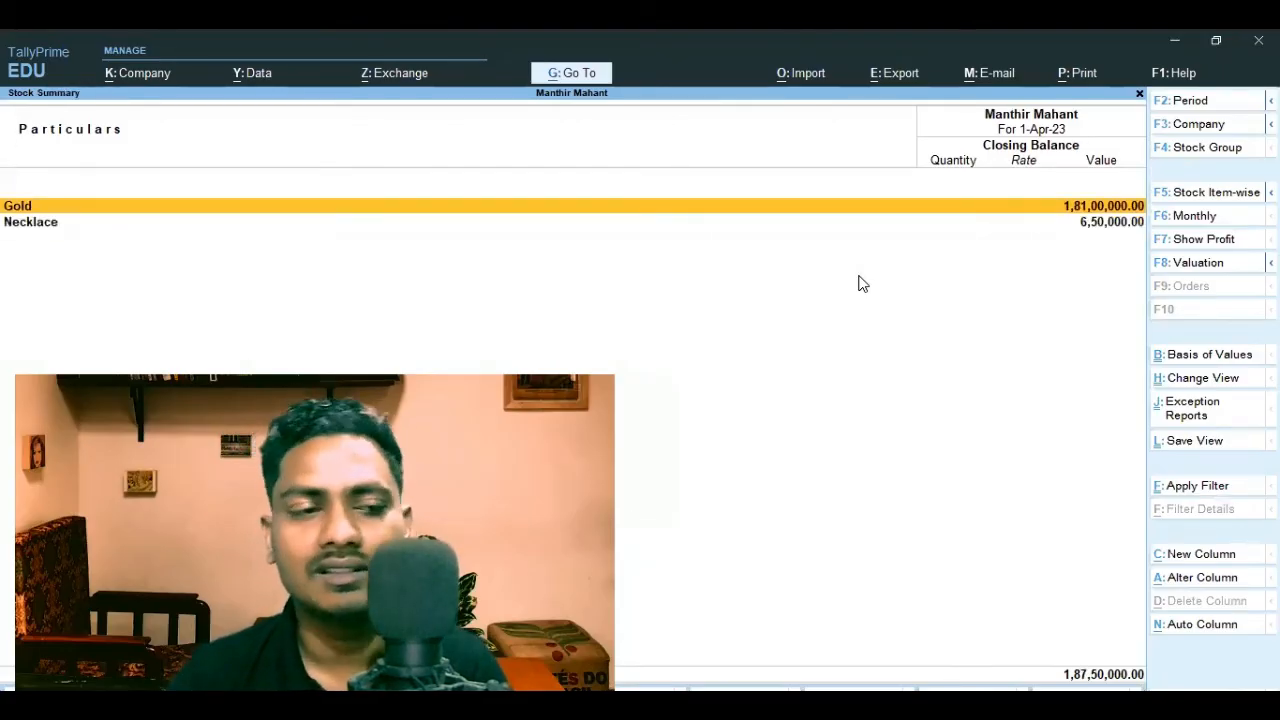
{"action": "key", "text": "Return"}
{"action": "key", "text": "Return"}
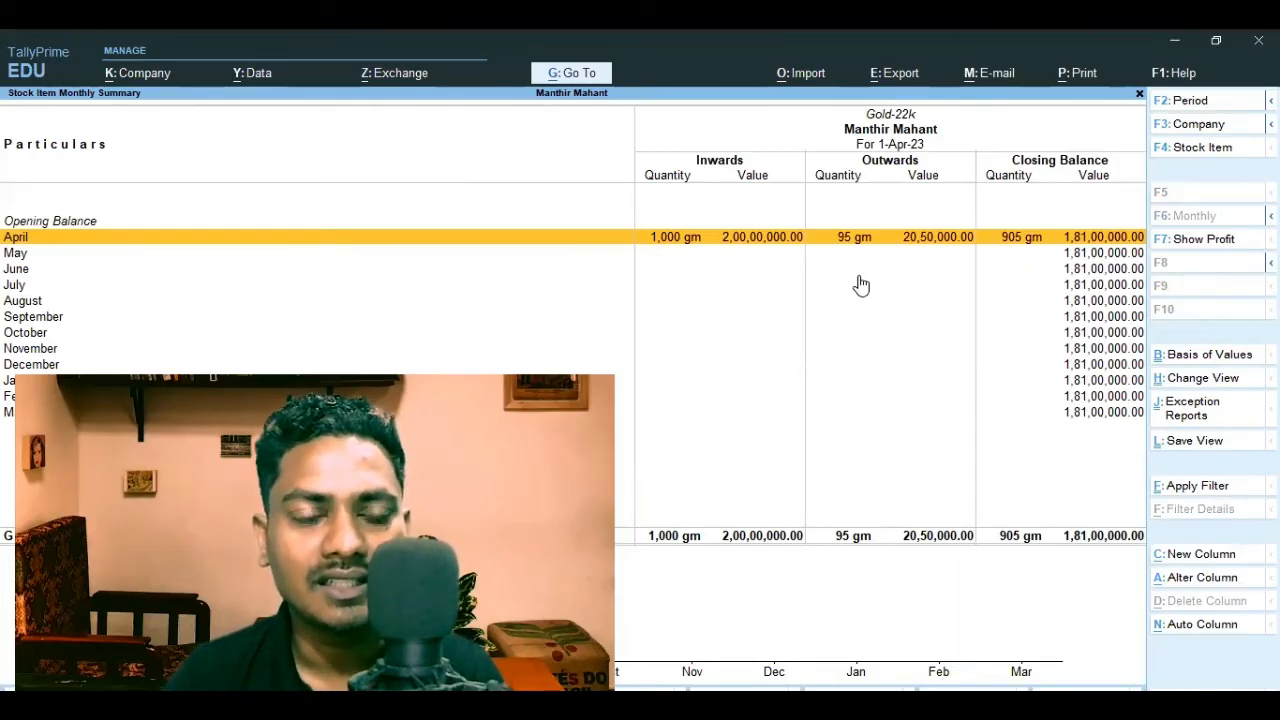
{"action": "key", "text": "Escape"}
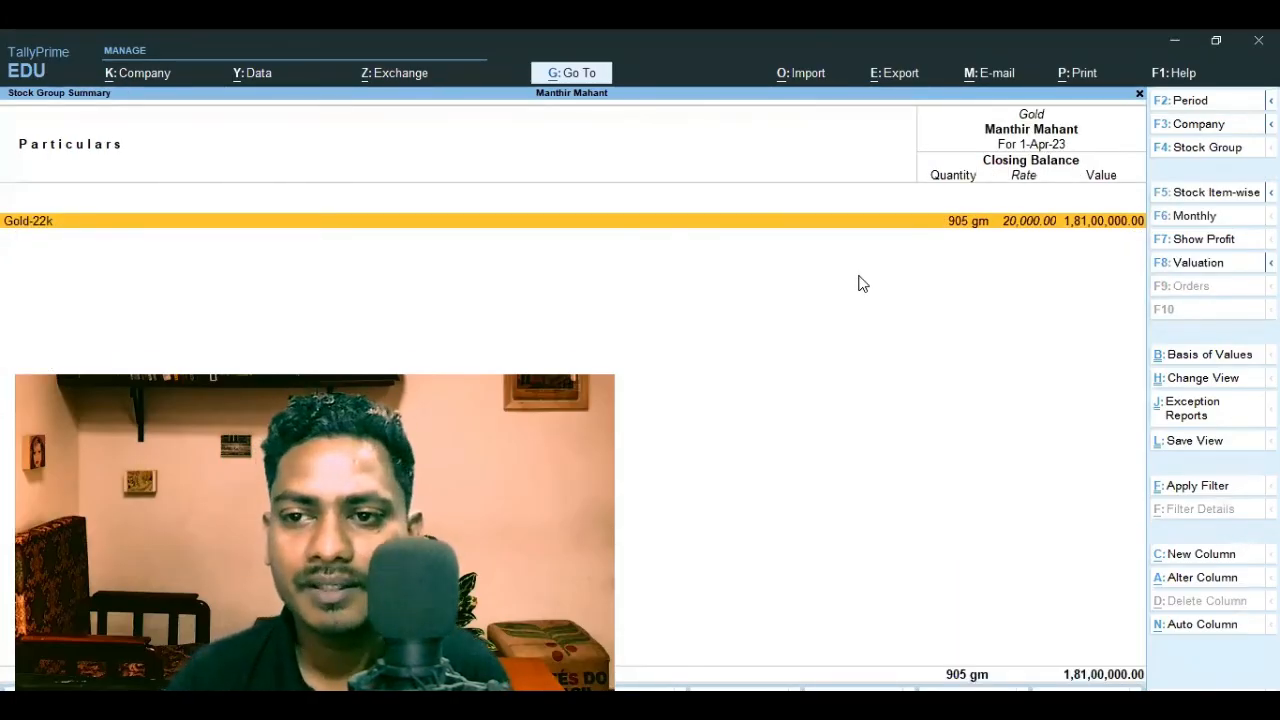
{"action": "key", "text": "Escape"}
{"action": "key", "text": "Escape"}
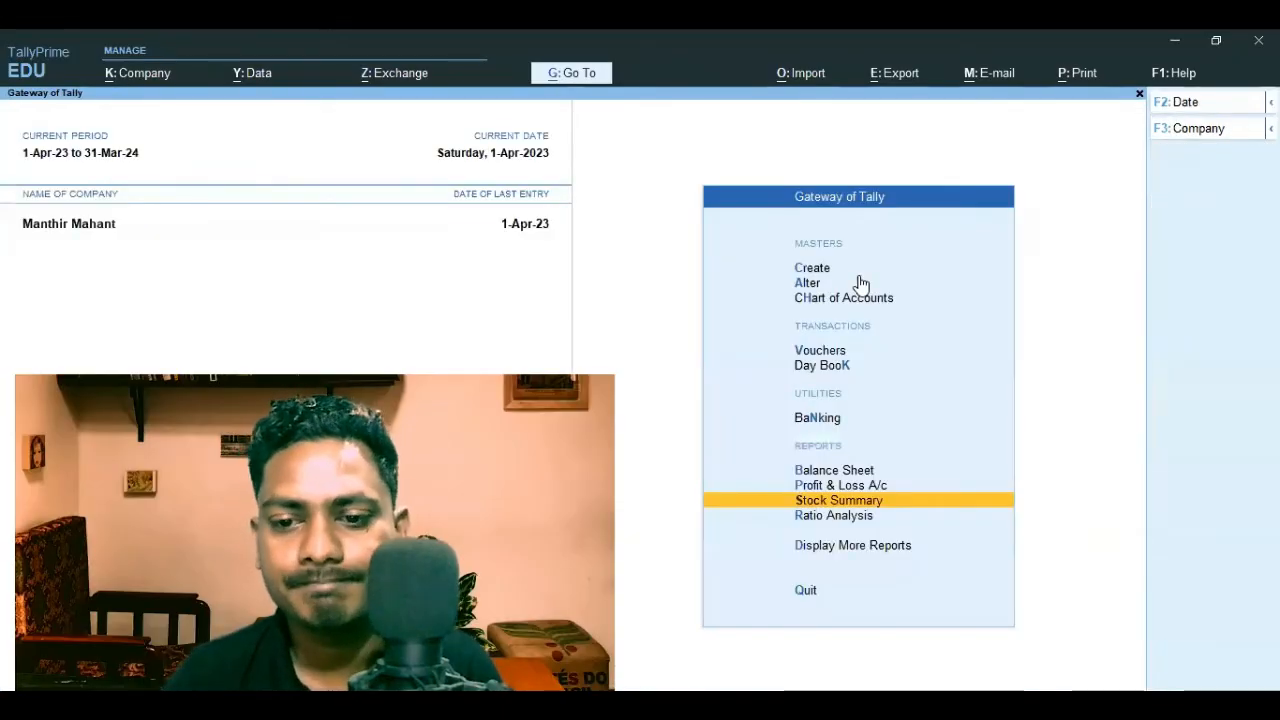
- Check the Gold Necklace-30GM balance within the Necklace group of the Stock Summary, then return to the Gateway of Tally
{"action": "key", "text": "Down"}
{"action": "key", "text": "Up"}
{"action": "key", "text": "Return"}
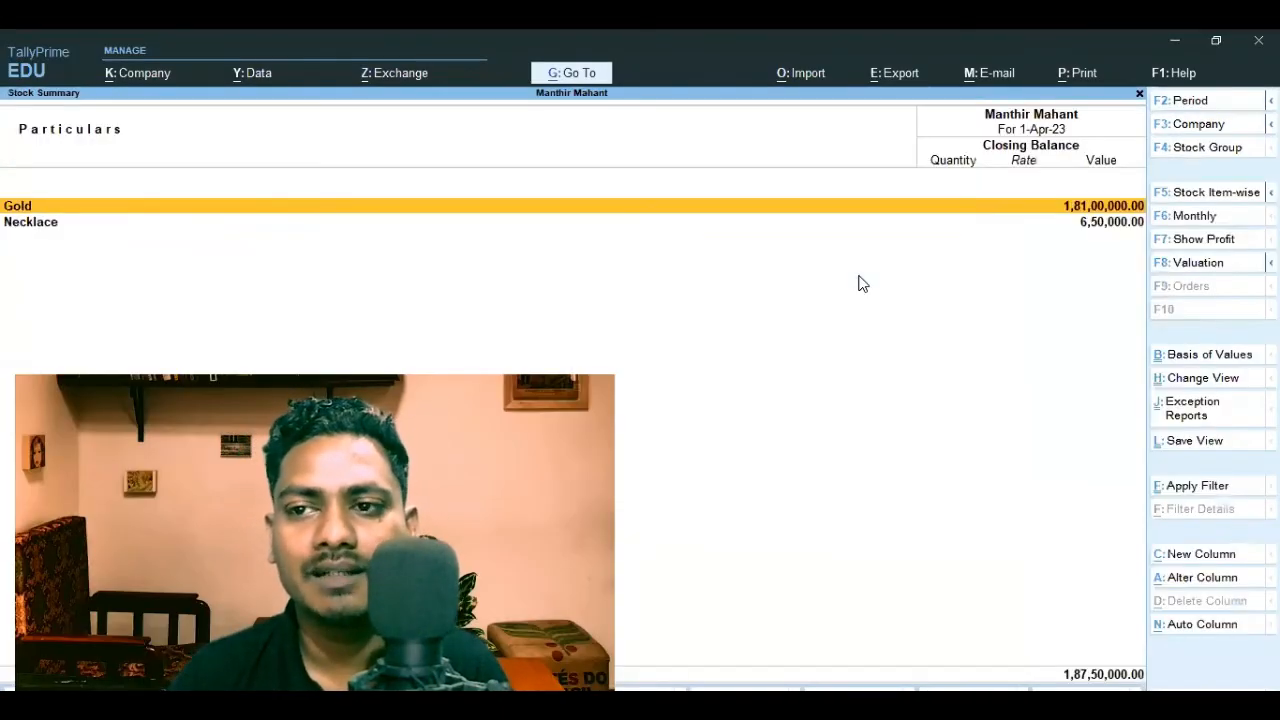
{"action": "key", "text": "Down"}
{"action": "key", "text": "Return"}
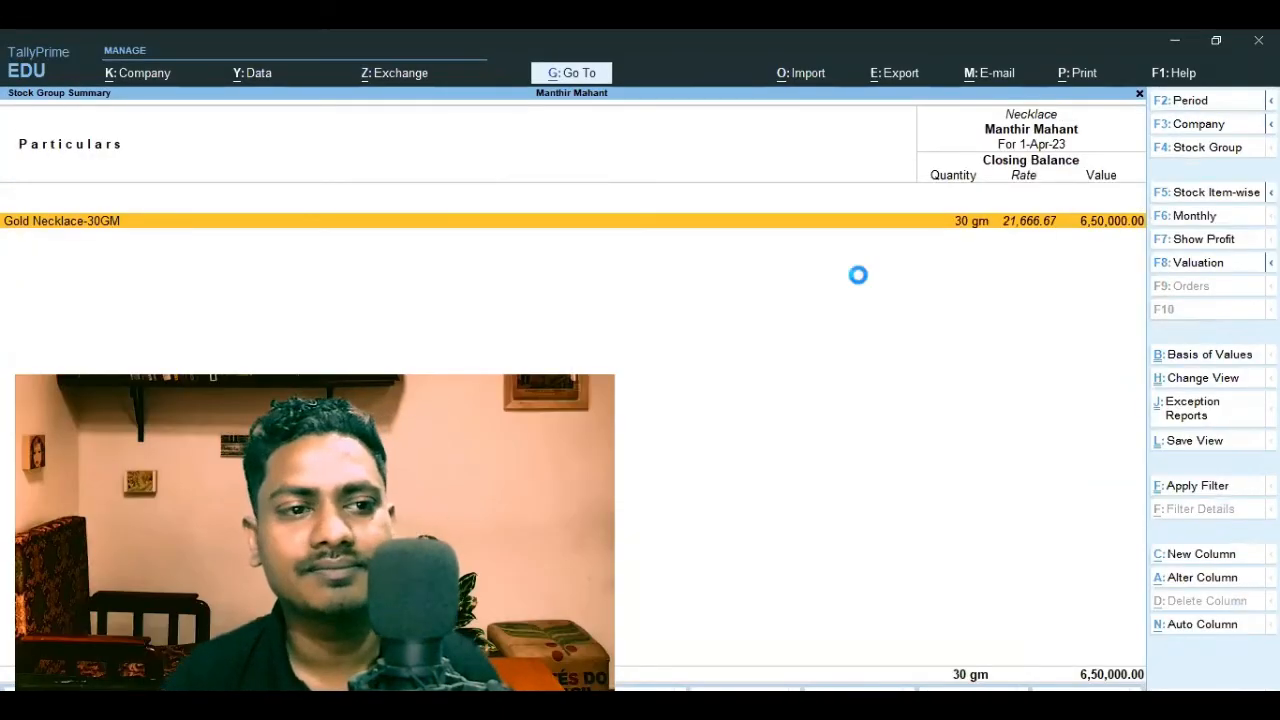
{"action": "key", "text": "Escape"}
{"action": "key", "text": "Escape"}
- Open sales voucher No. 3 from the Day Book to review its item and making charges, then return to the Gateway of Tally
{"action": "key", "text": "Up"}
{"action": "key", "text": "Up"}
{"action": "key", "text": "Up"}
{"action": "key", "text": "Up"}
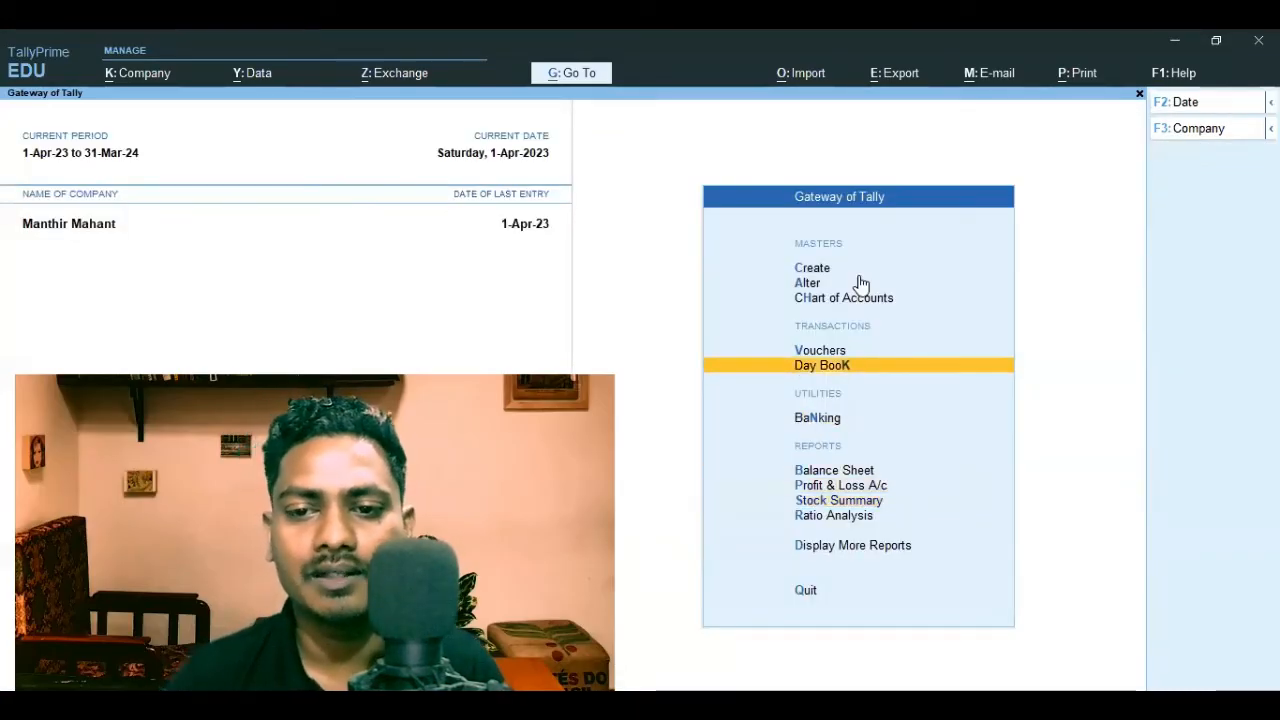
{"action": "key", "text": "Return"}
{"action": "key", "text": "Return"}
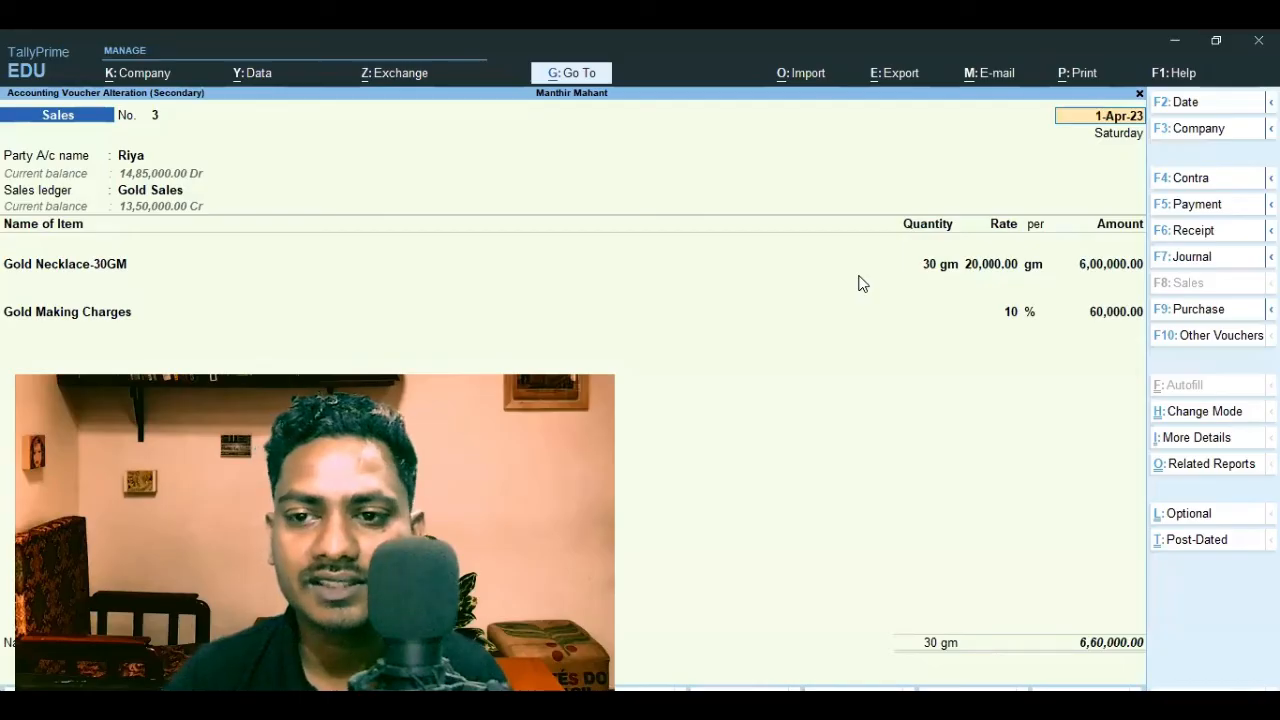
{"action": "key", "text": "Escape"}
{"action": "key", "text": "Escape"}
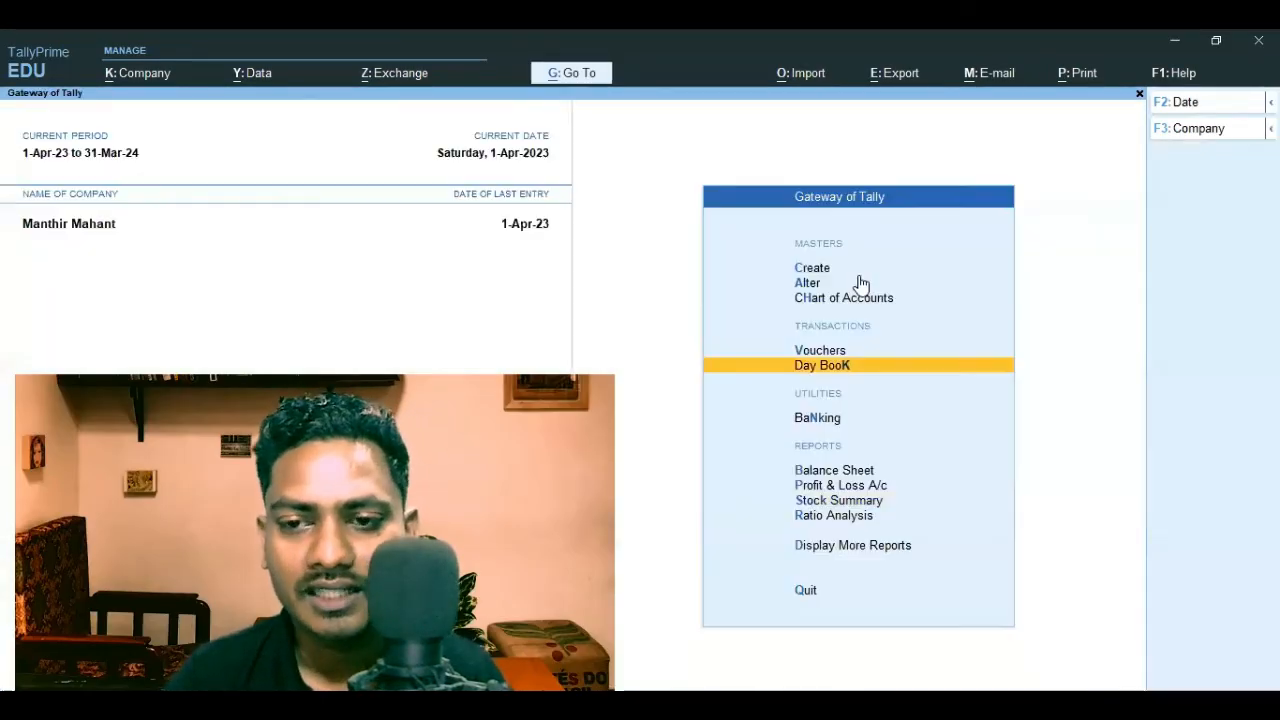